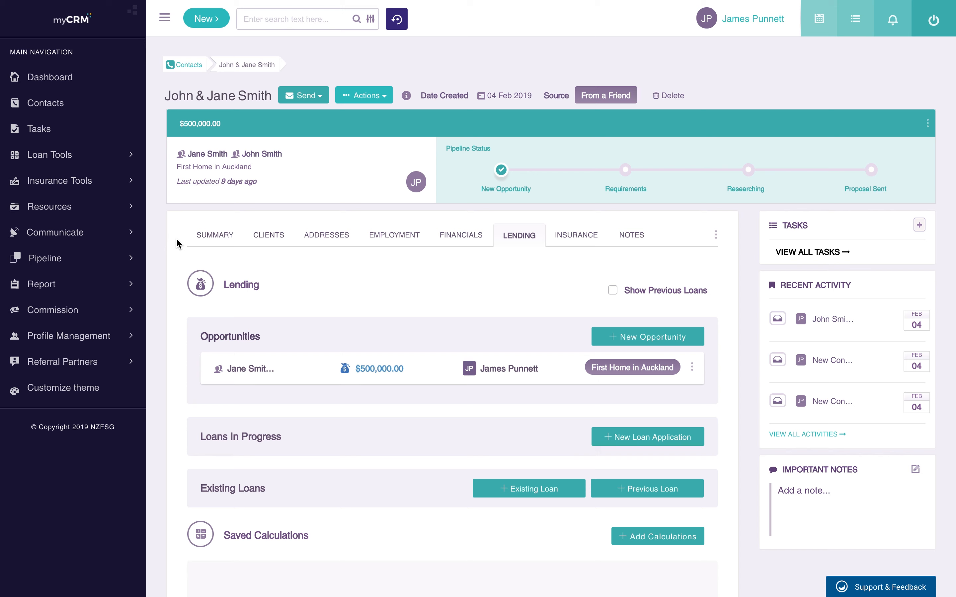
Step: Bring up the action menu for the $500,000 First Home in Auckland opportunity
left_click(205, 18)
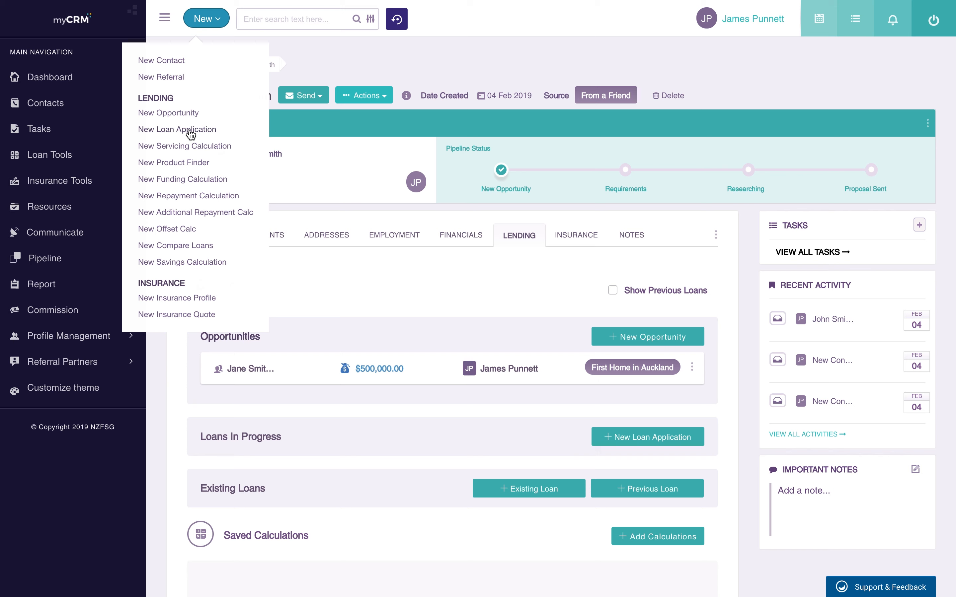
left_click(461, 59)
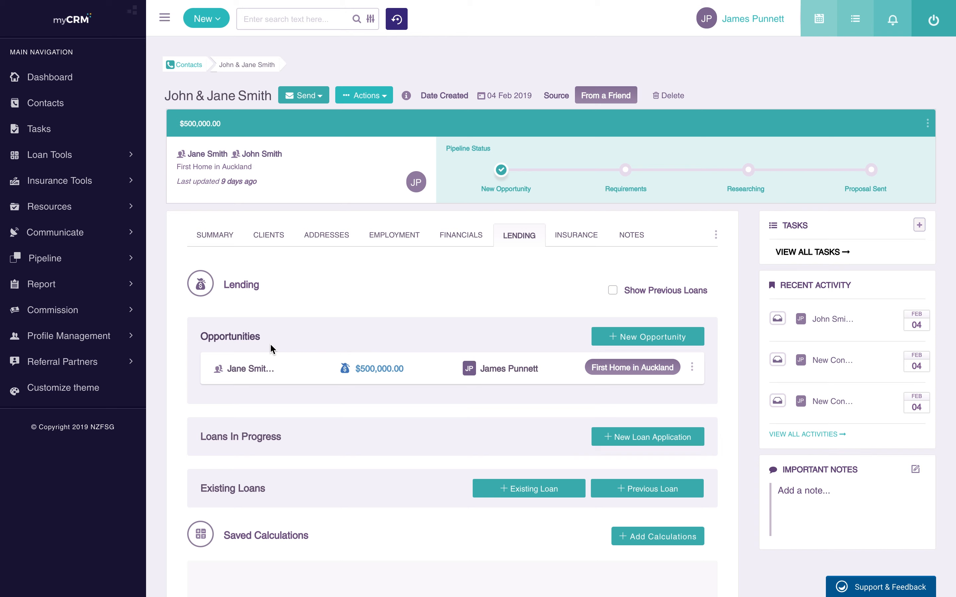
left_click(693, 367)
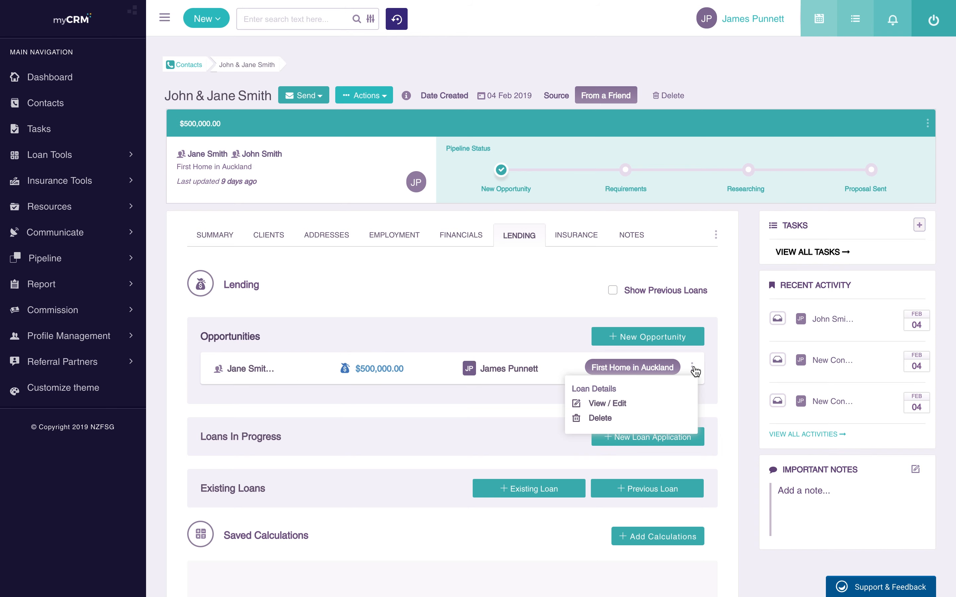
left_click(607, 405)
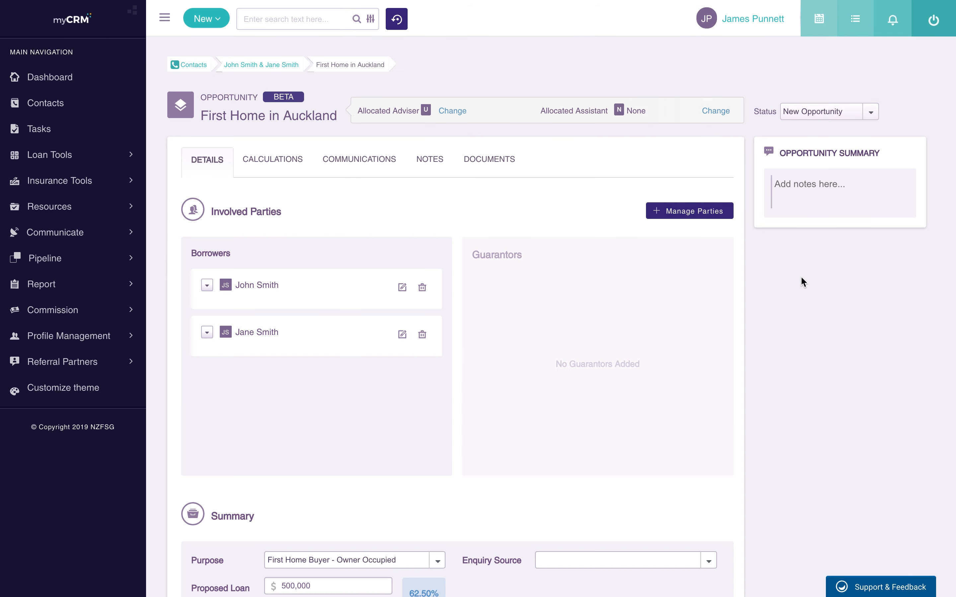
left_click(845, 111)
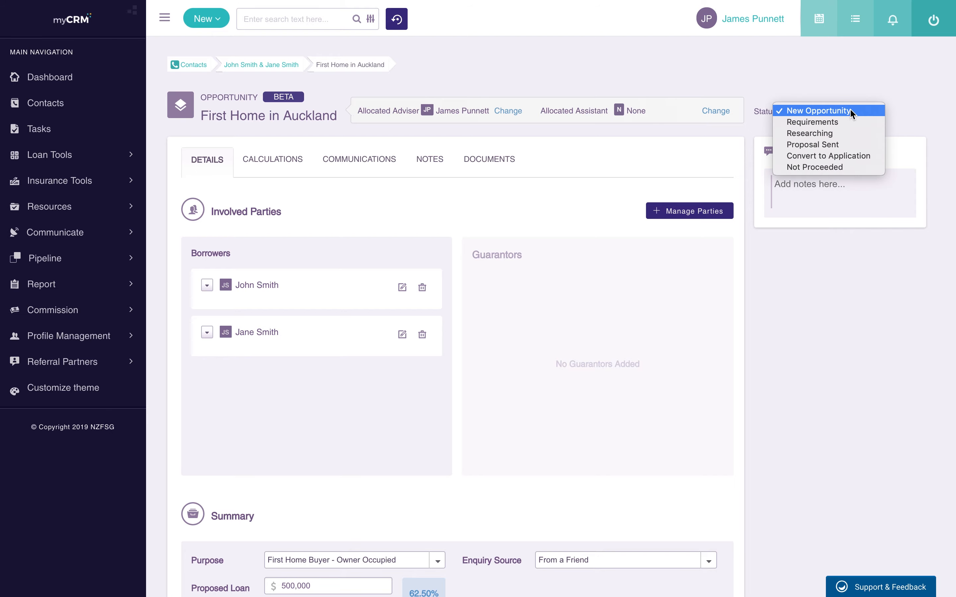
left_click(827, 158)
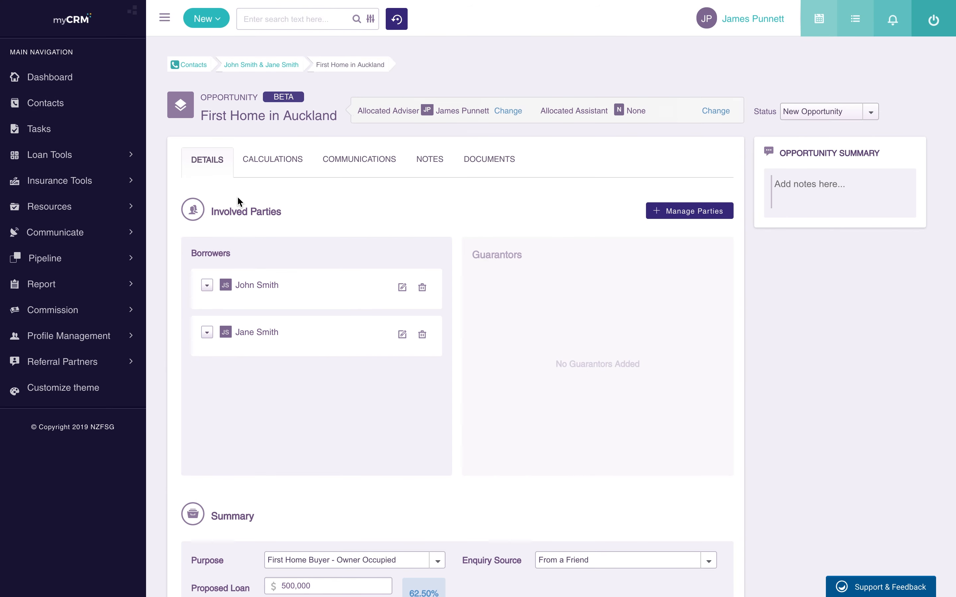
left_click(281, 66)
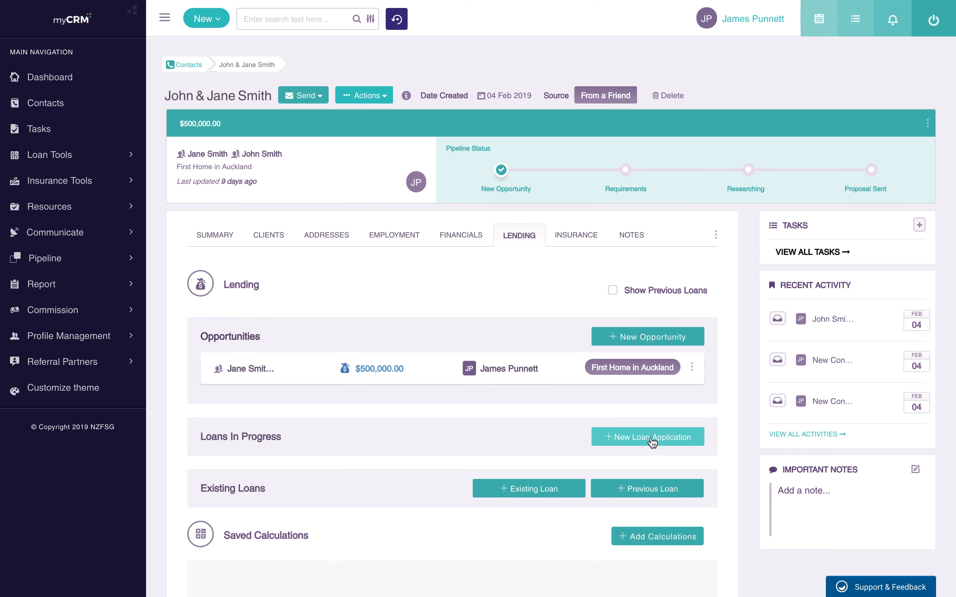
Step: Create a new loan application and reconfirm the same allocated adviser
left_click(652, 438)
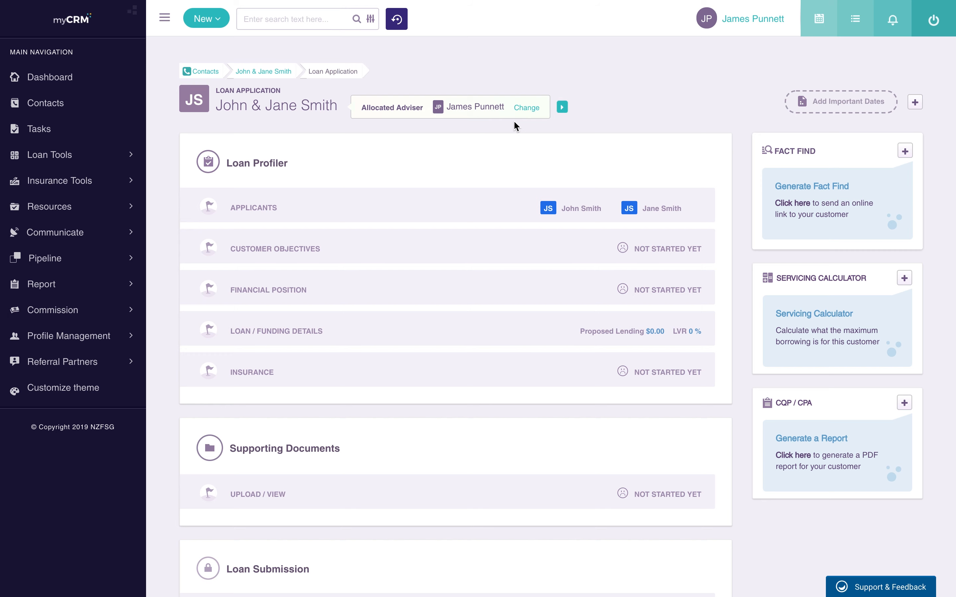
left_click(527, 108)
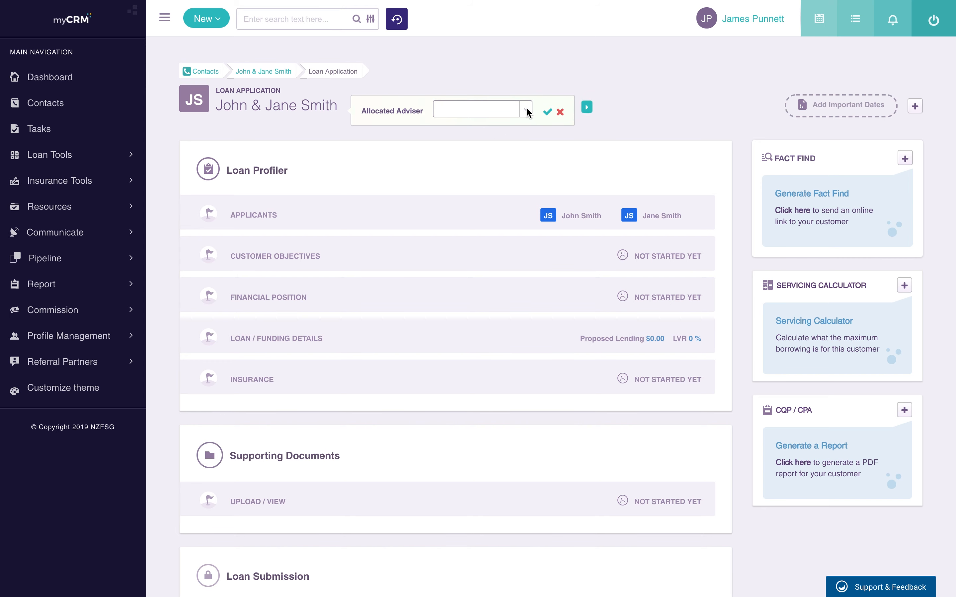
left_click(526, 111)
left_click(480, 131)
left_click(548, 111)
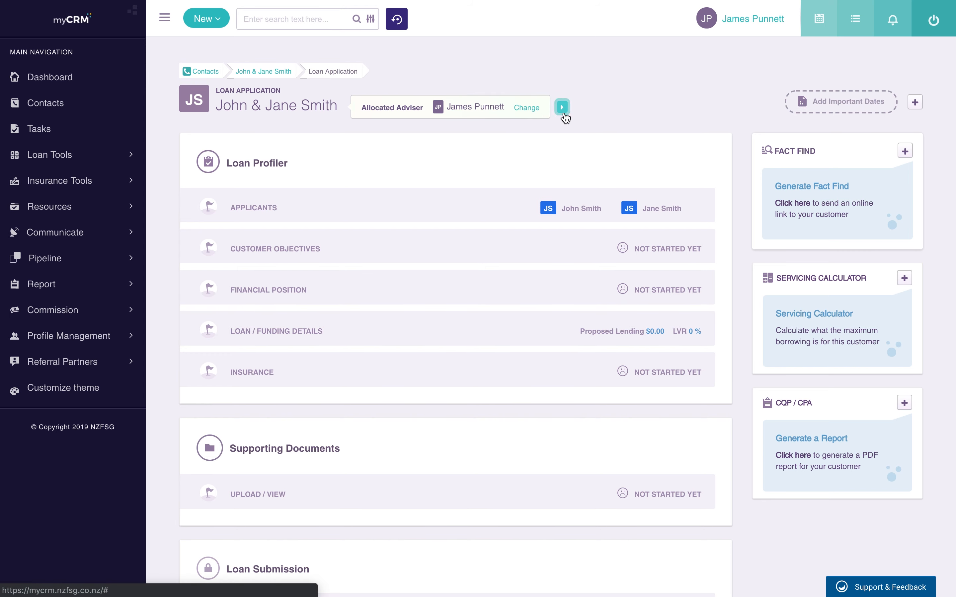
Step: Review the important date types, then close the form without adding a date
left_click(914, 103)
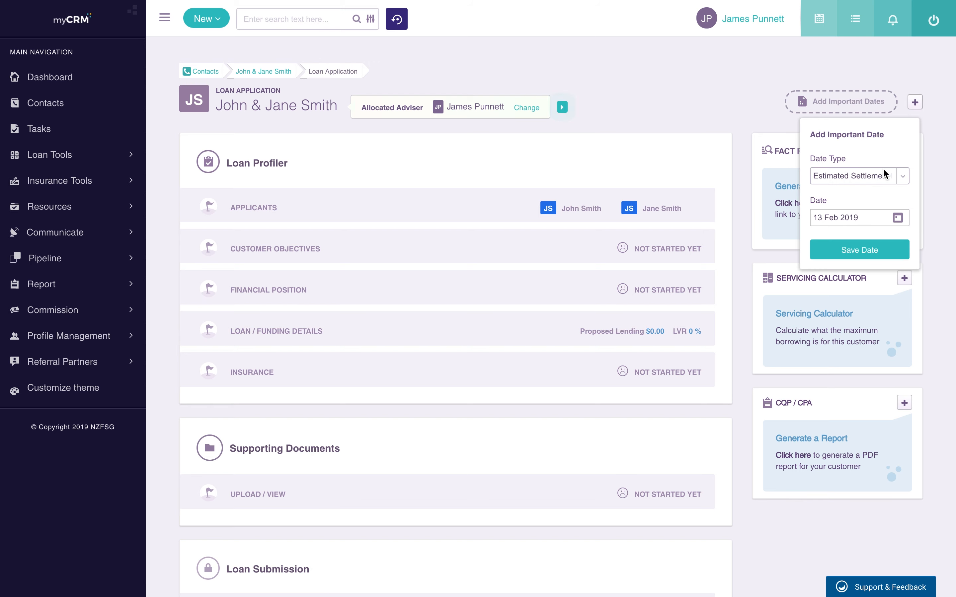
left_click(856, 176)
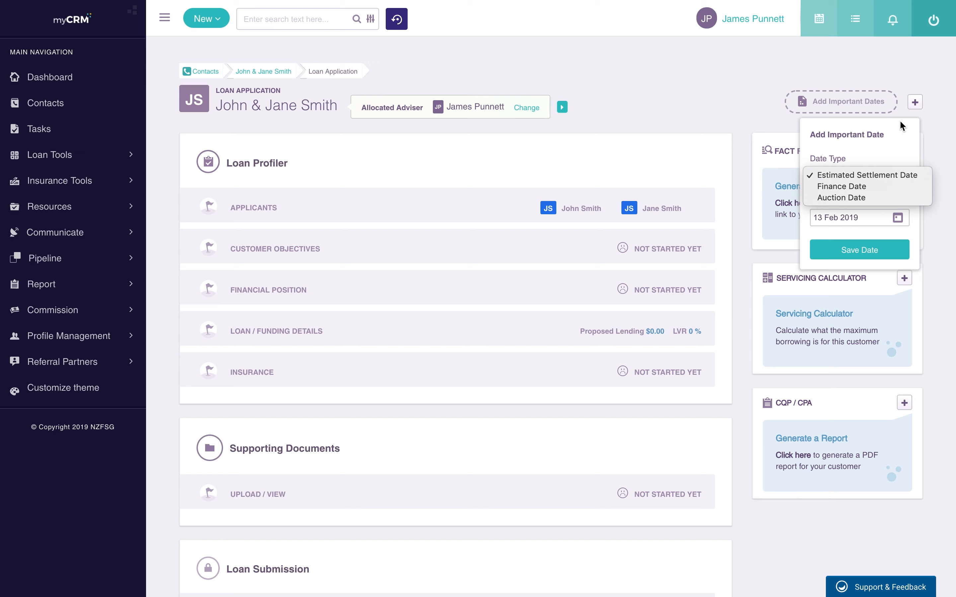
left_click(903, 107)
left_click(915, 103)
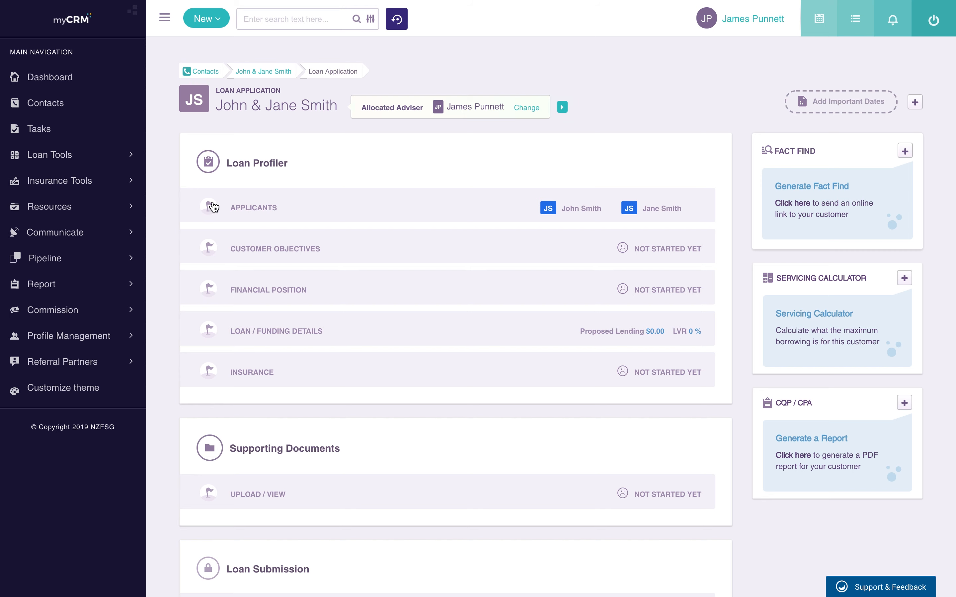
Step: Expand Applicants to show both borrowers, no guarantors and the 29-year-old dependant
scroll(206, 279, "down", 3)
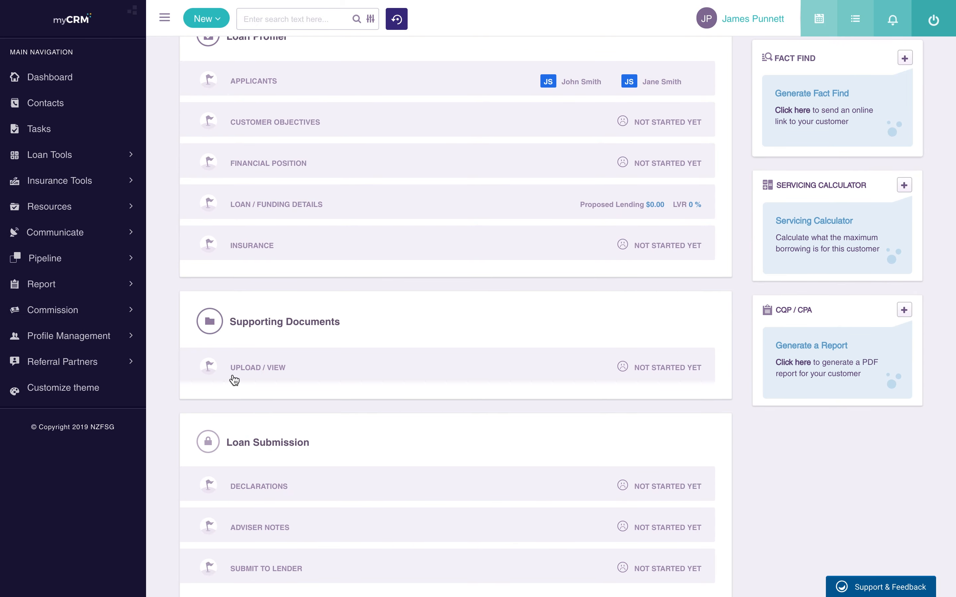
scroll(237, 375, "down", 1)
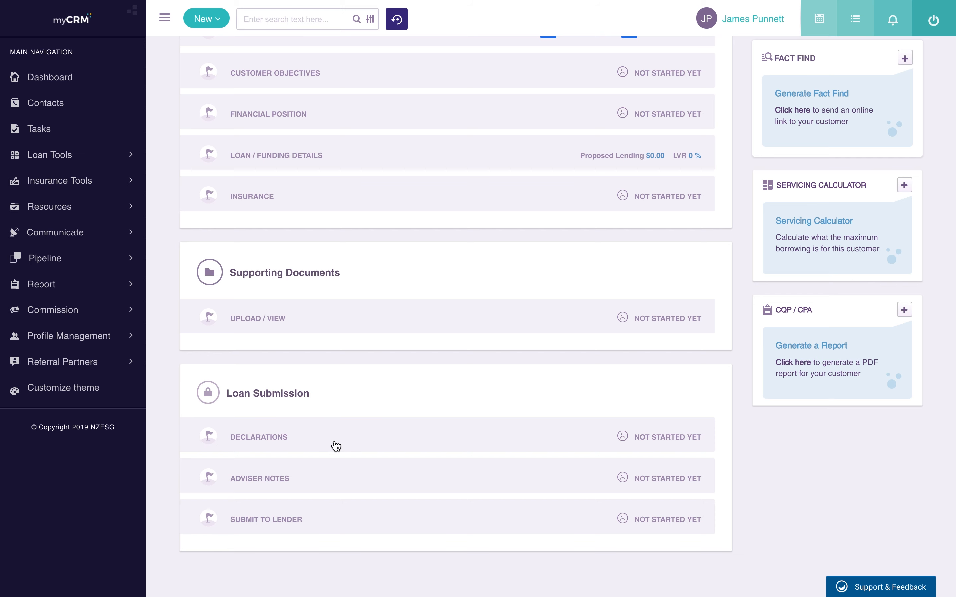
scroll(289, 435, "up", 5)
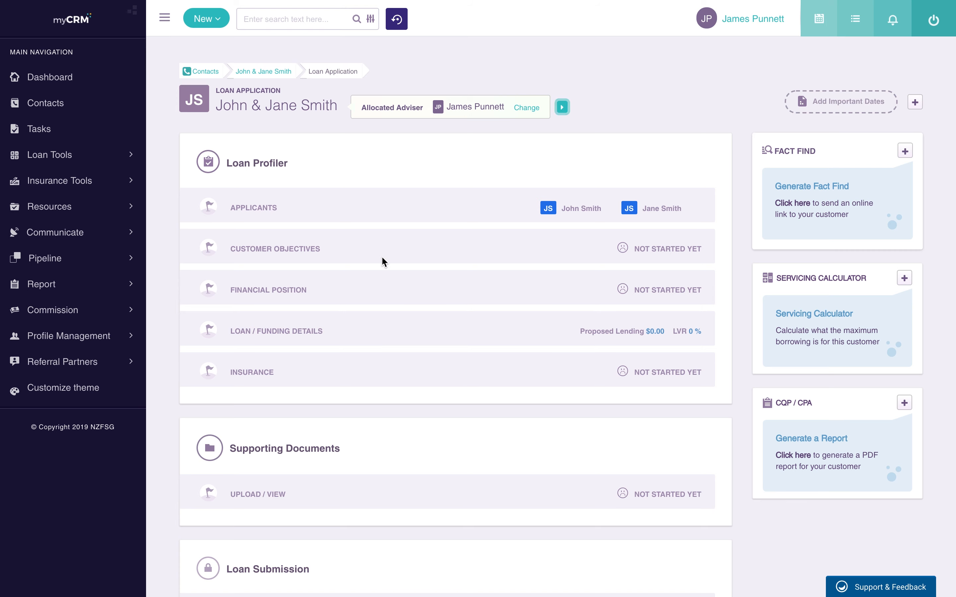
left_click(277, 218)
scroll(277, 219, "down", 4)
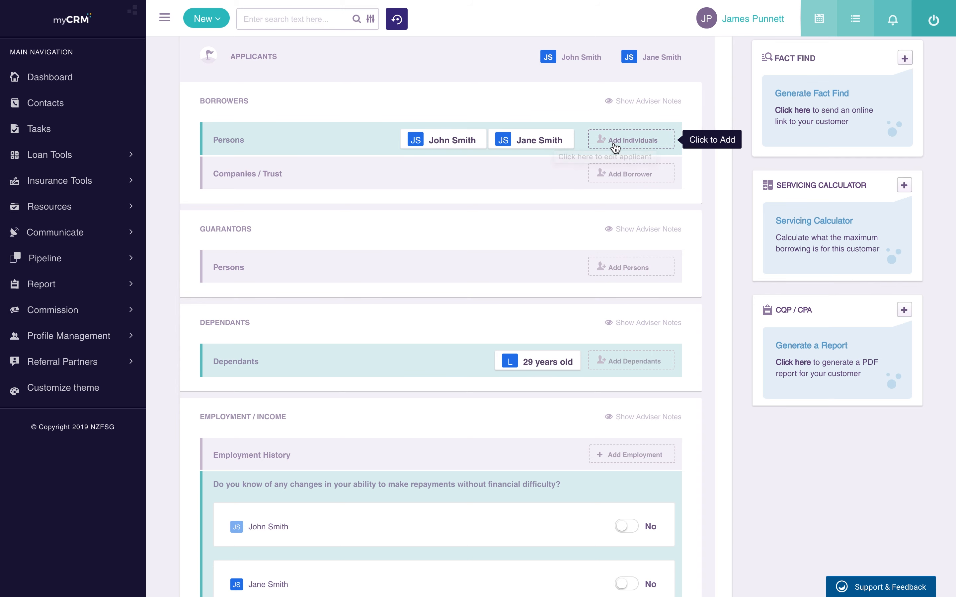
left_click(634, 143)
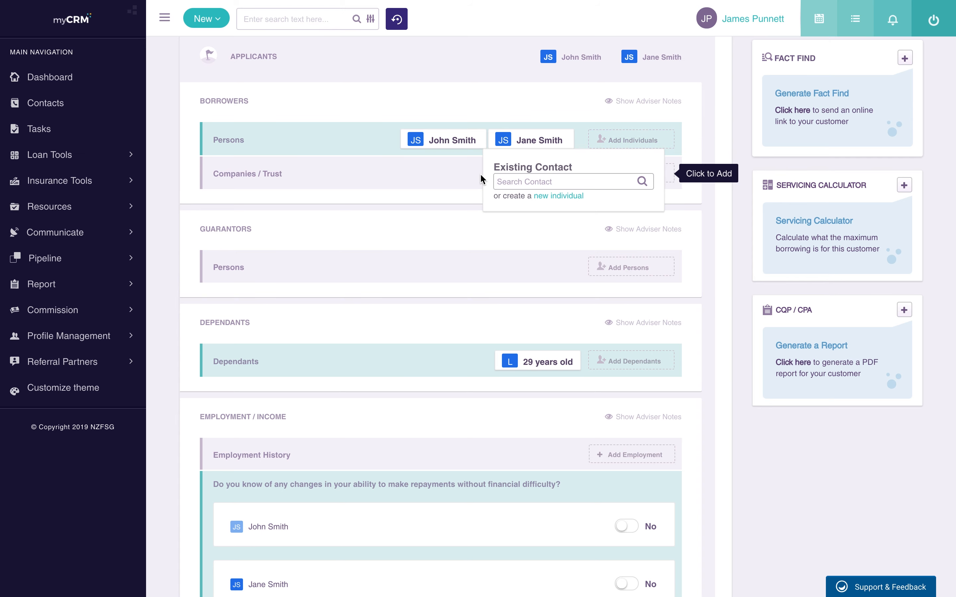
left_click(560, 197)
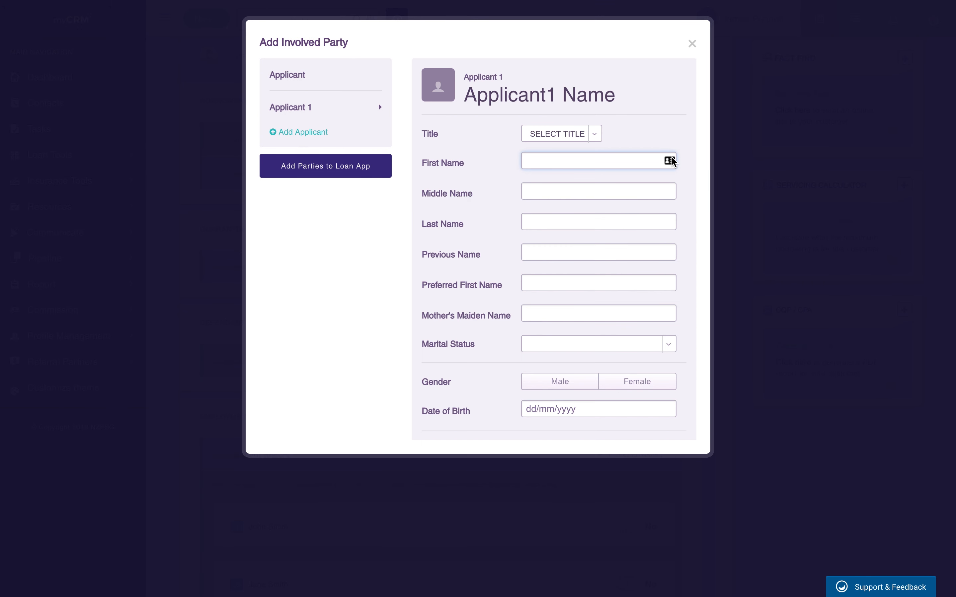
scroll(610, 220, "down", 9)
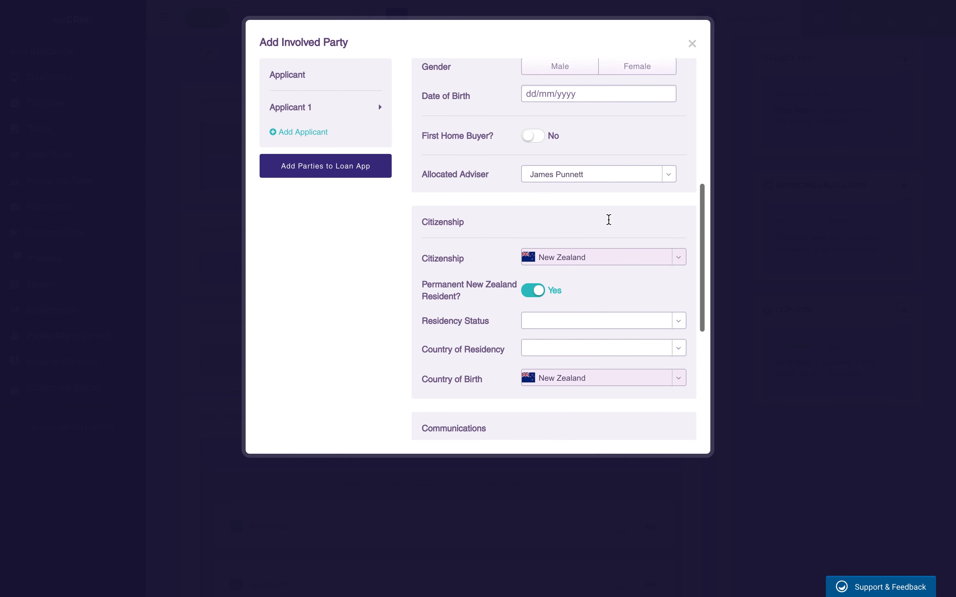
scroll(611, 224, "down", 5)
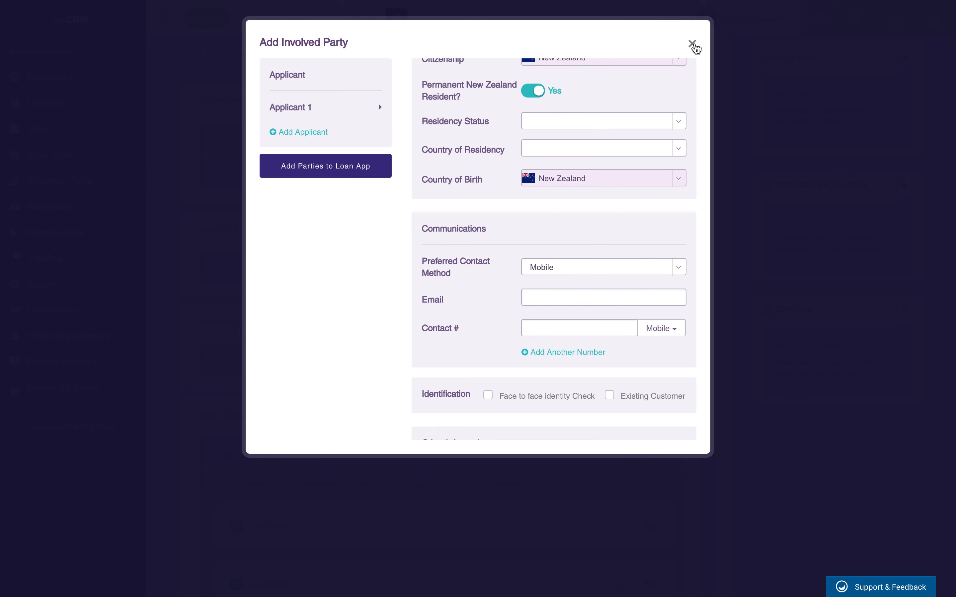
left_click(693, 45)
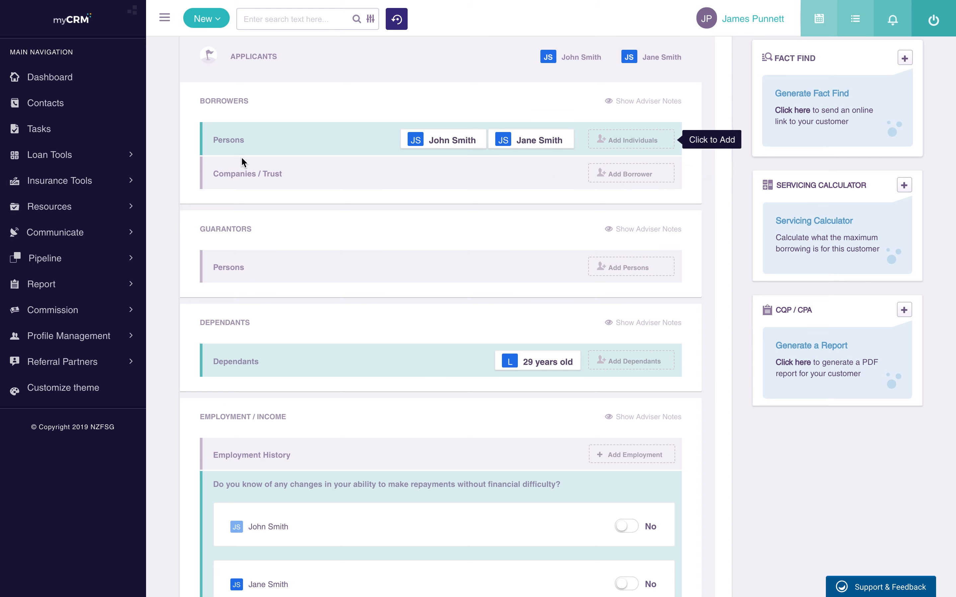
left_click(642, 182)
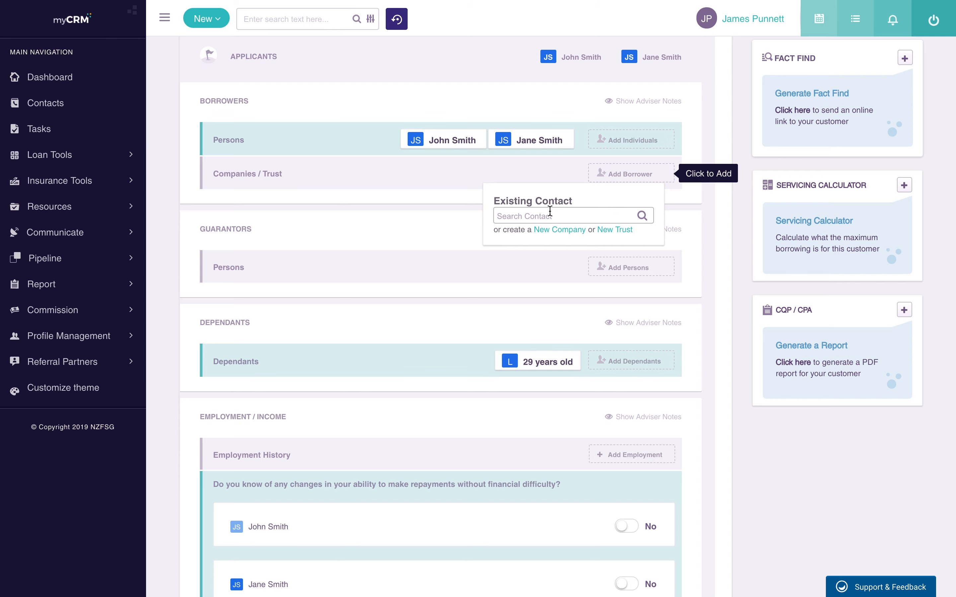
left_click(619, 231)
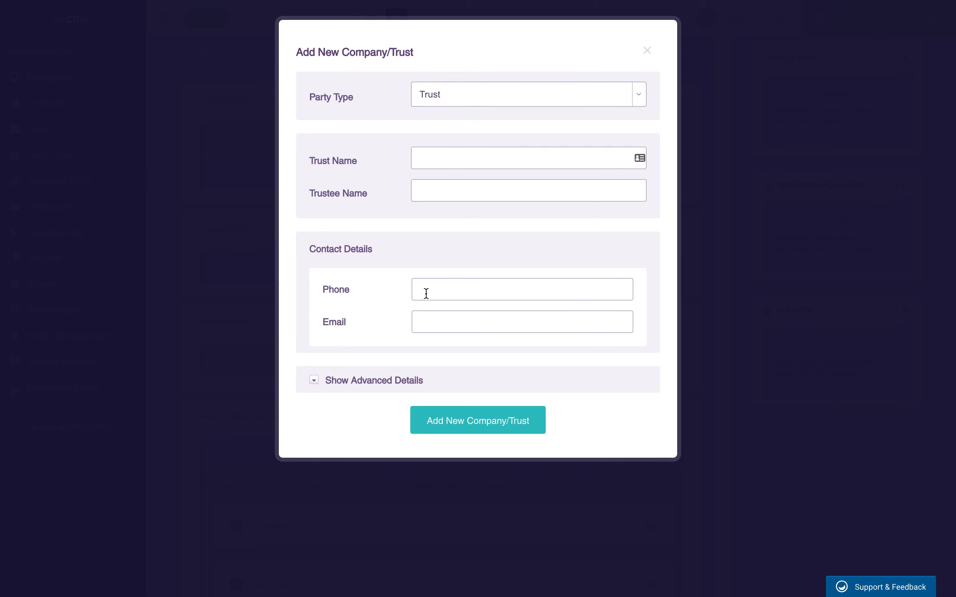
left_click(412, 379)
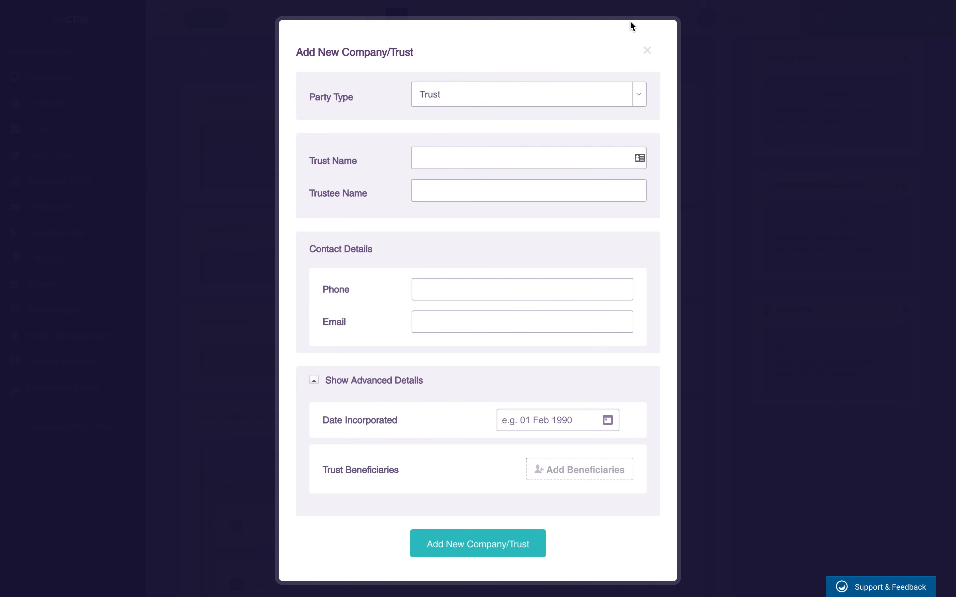
left_click(649, 52)
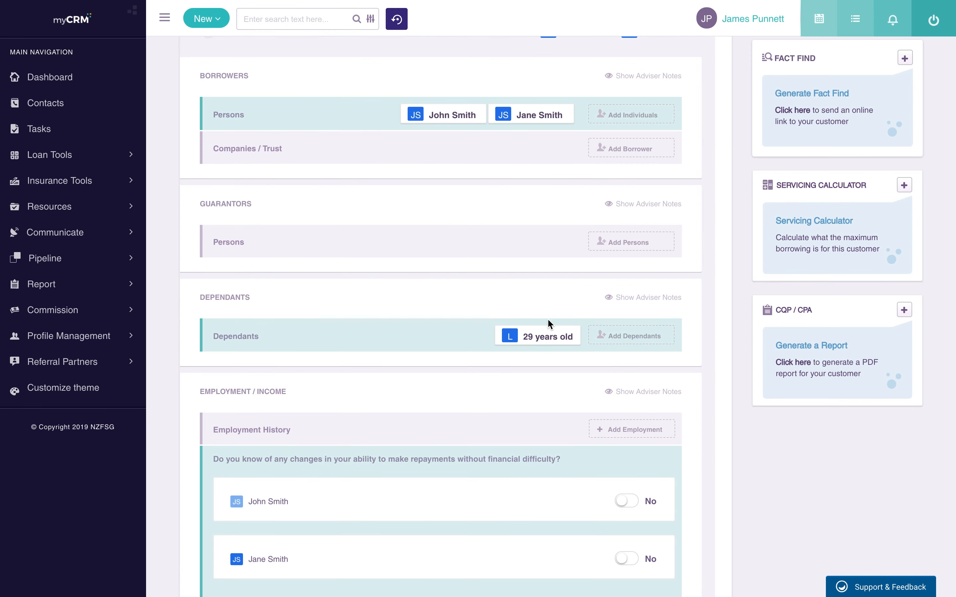
Step: Open the guarantor contact search, then dismiss it without adding anyone
left_click(628, 248)
left_click(541, 279)
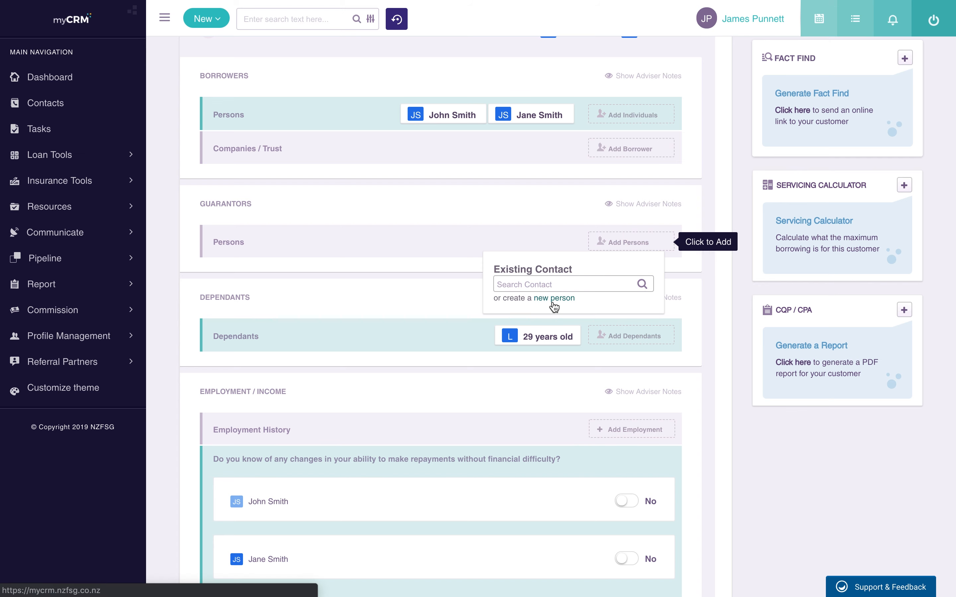
left_click(640, 247)
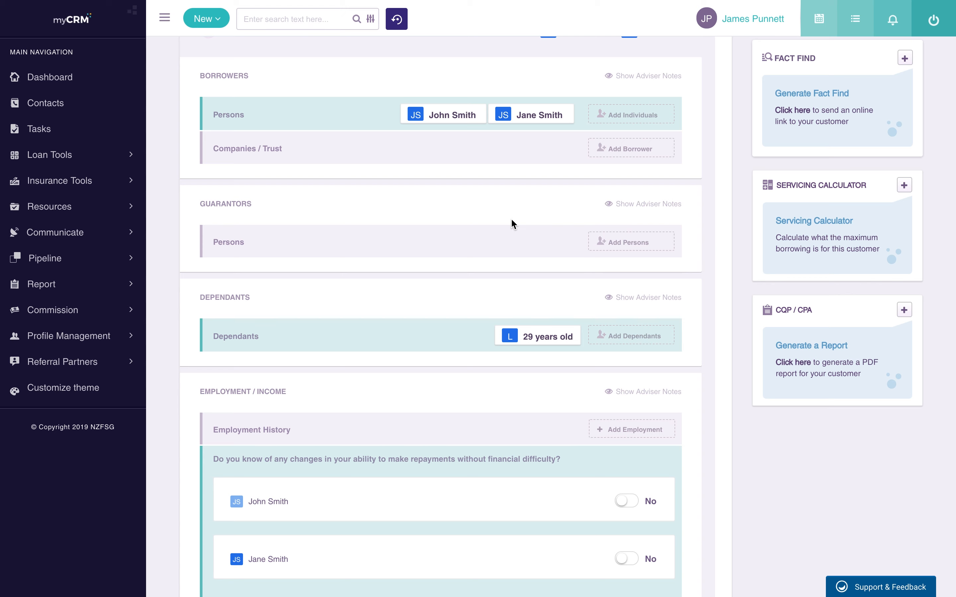
Step: Write an adviser note under Guarantors naming the intended guarantor
left_click(641, 205)
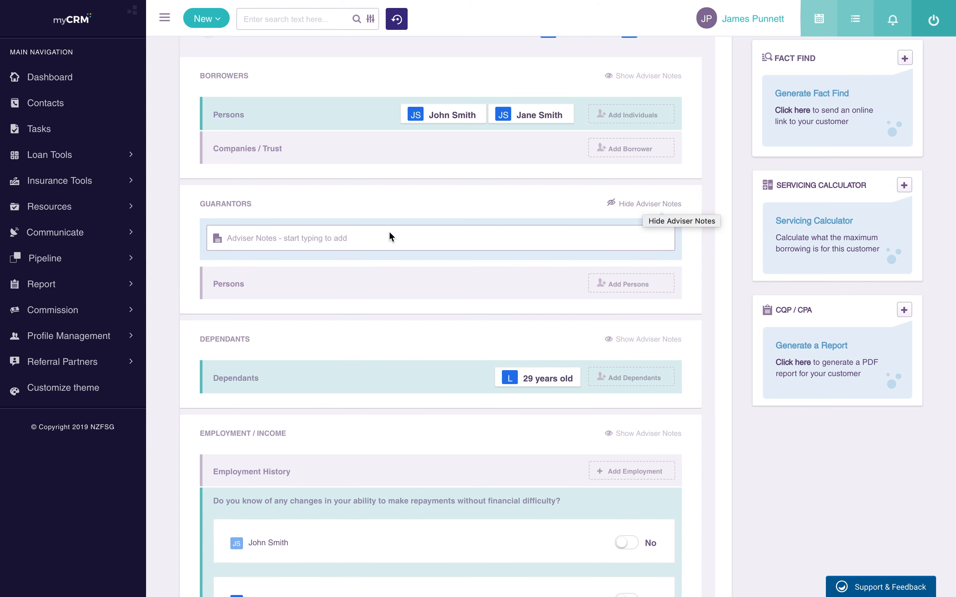
left_click(338, 237)
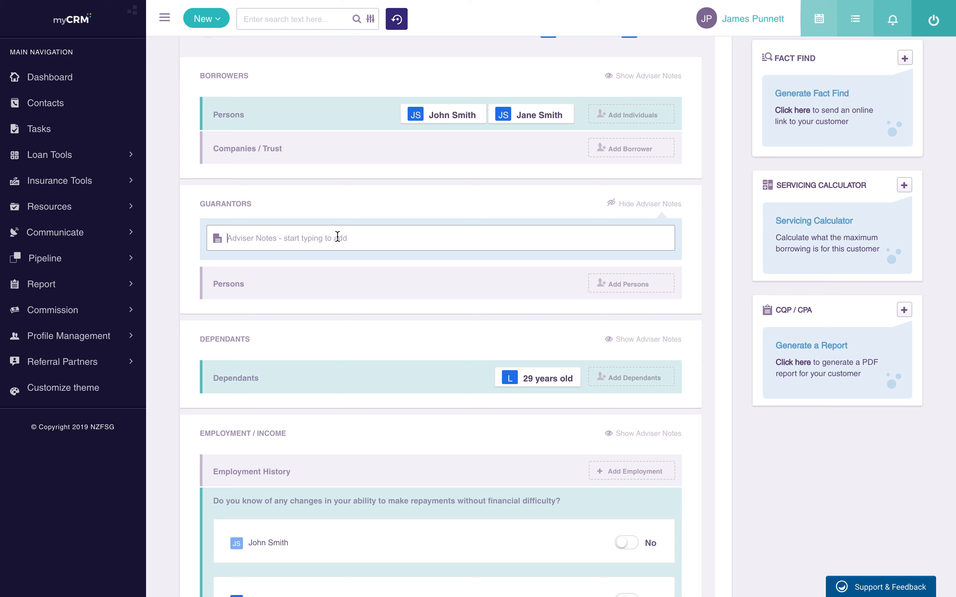
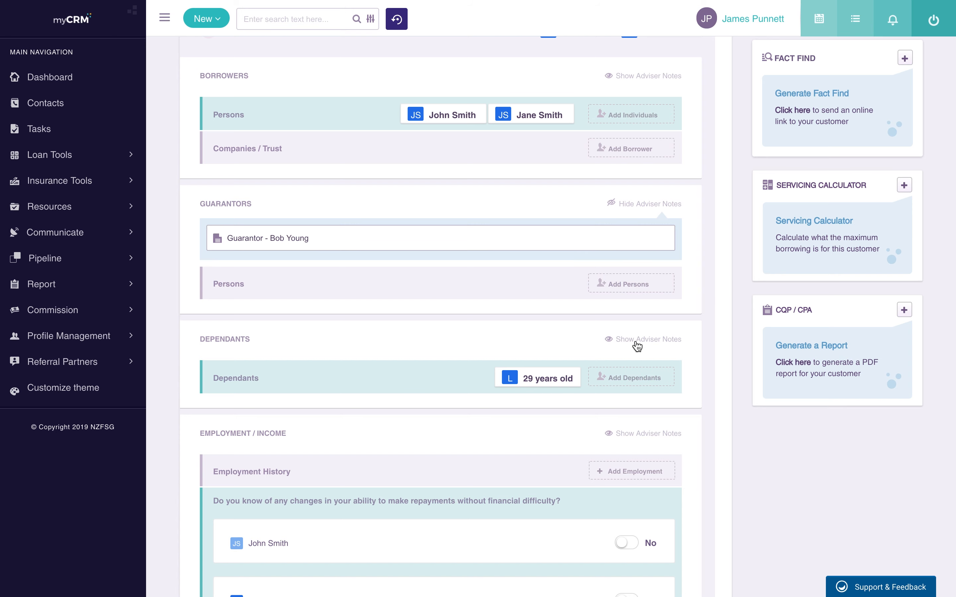
scroll(640, 348, "down", 3)
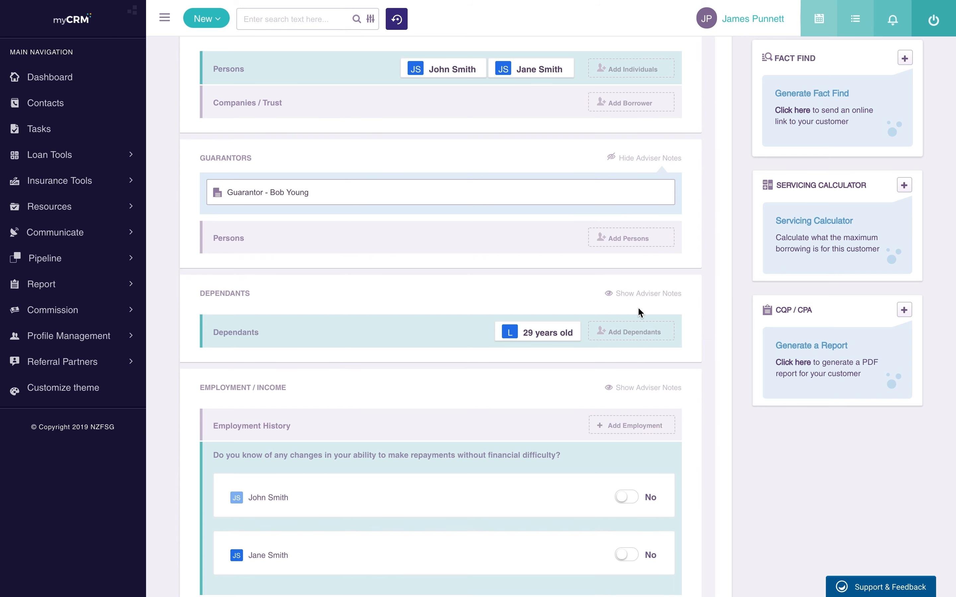
scroll(358, 303, "down", 3)
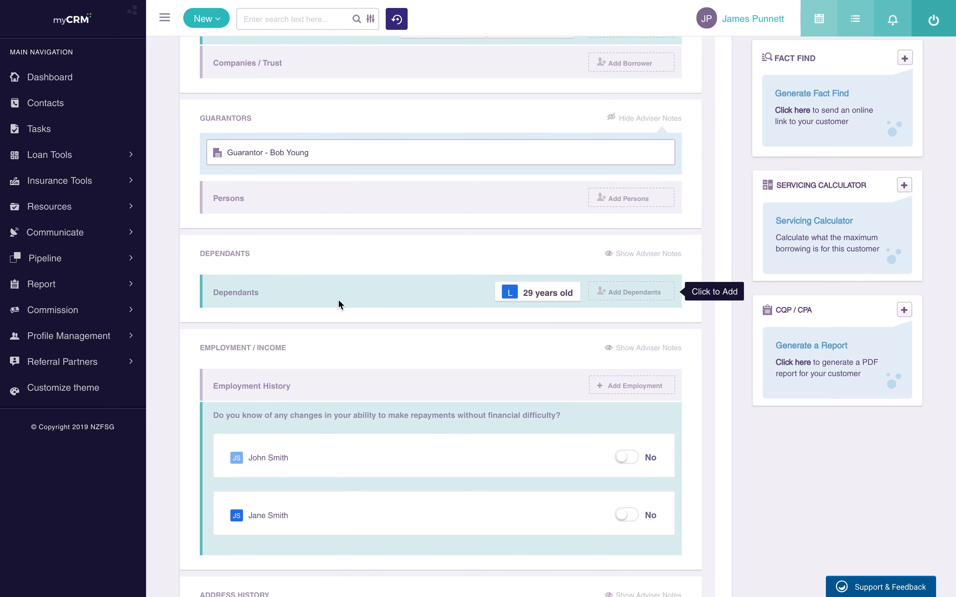
mouse_move(542, 293)
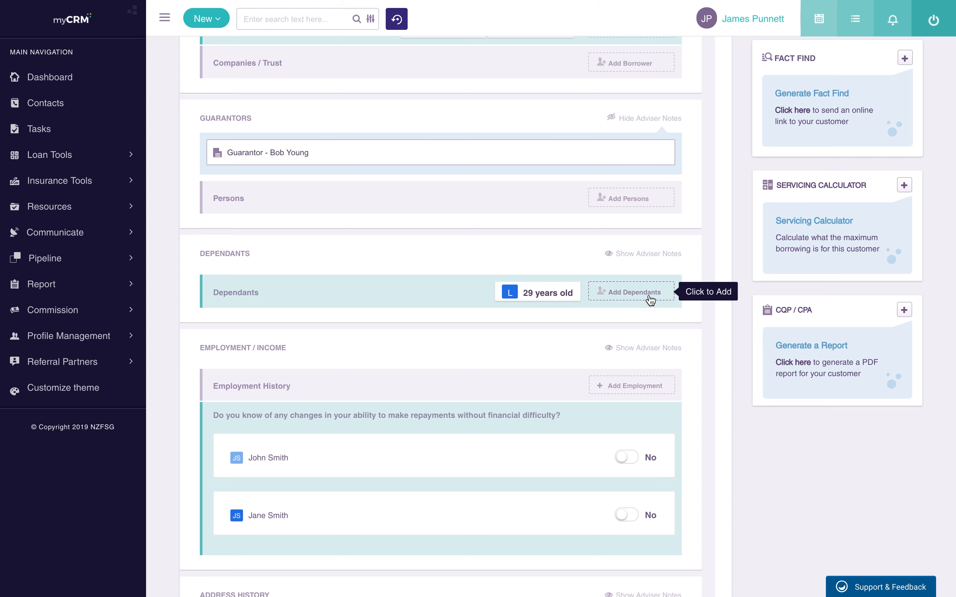
left_click(636, 296)
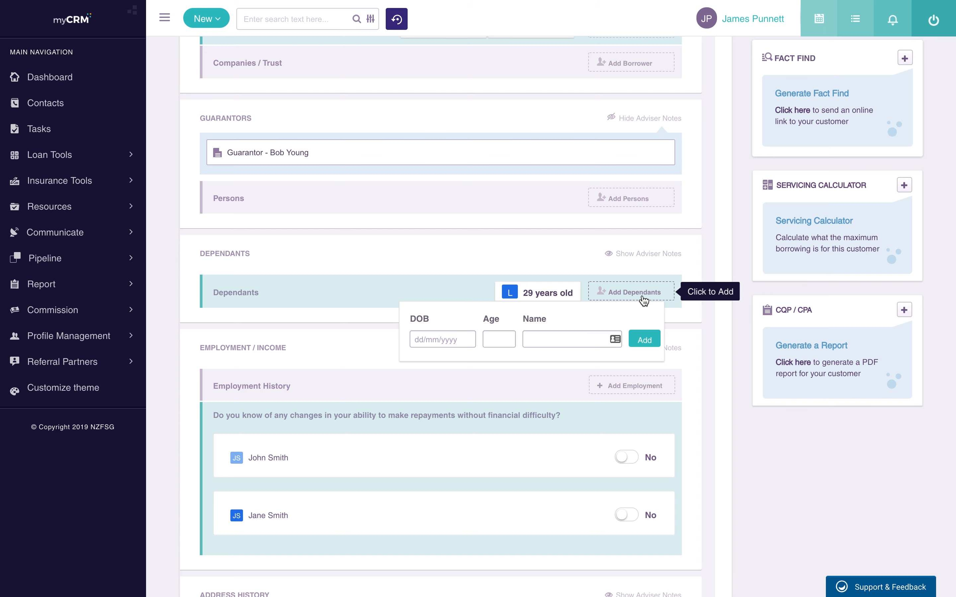
left_click(673, 311)
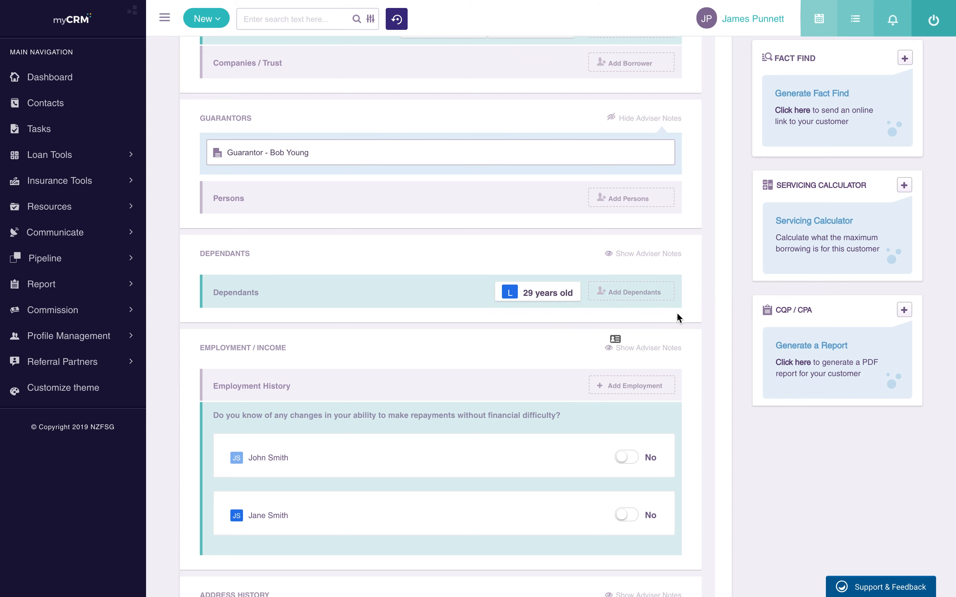
scroll(647, 309, "down", 3)
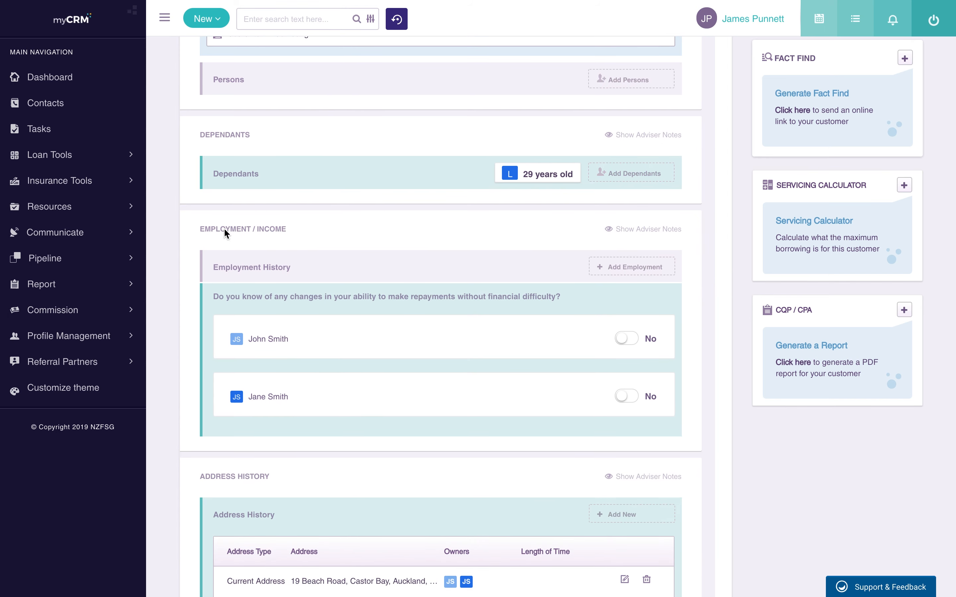
Step: Add a Primary PAYE employment: IT Manager at Countdown for 2 years 2 months
left_click(640, 276)
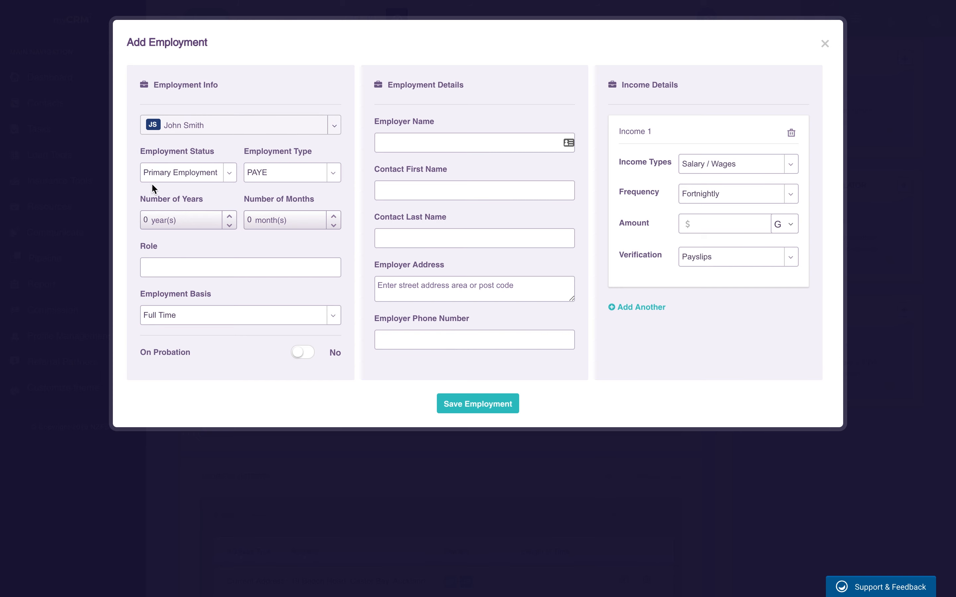
left_click(170, 174)
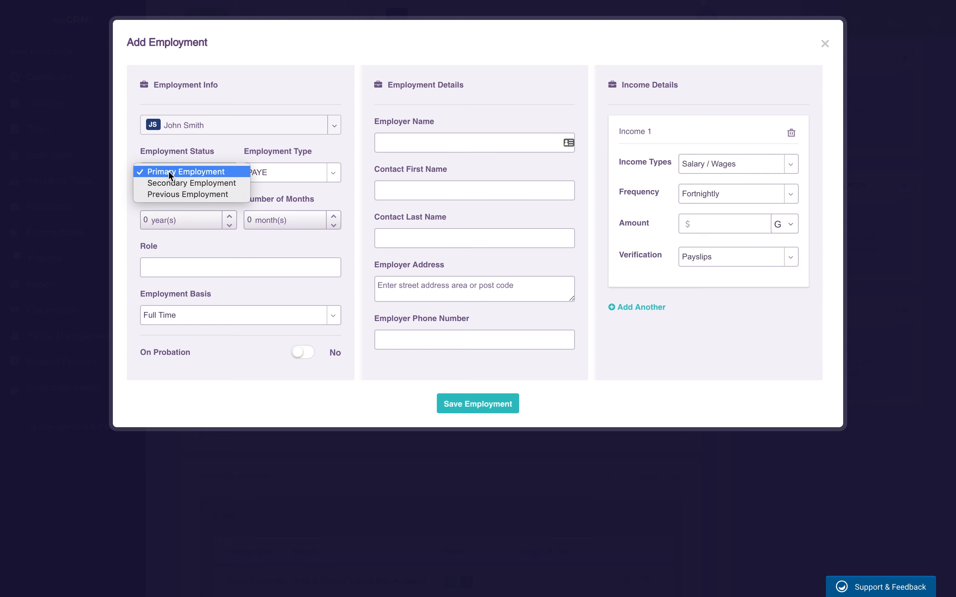
left_click(170, 175)
left_click(318, 174)
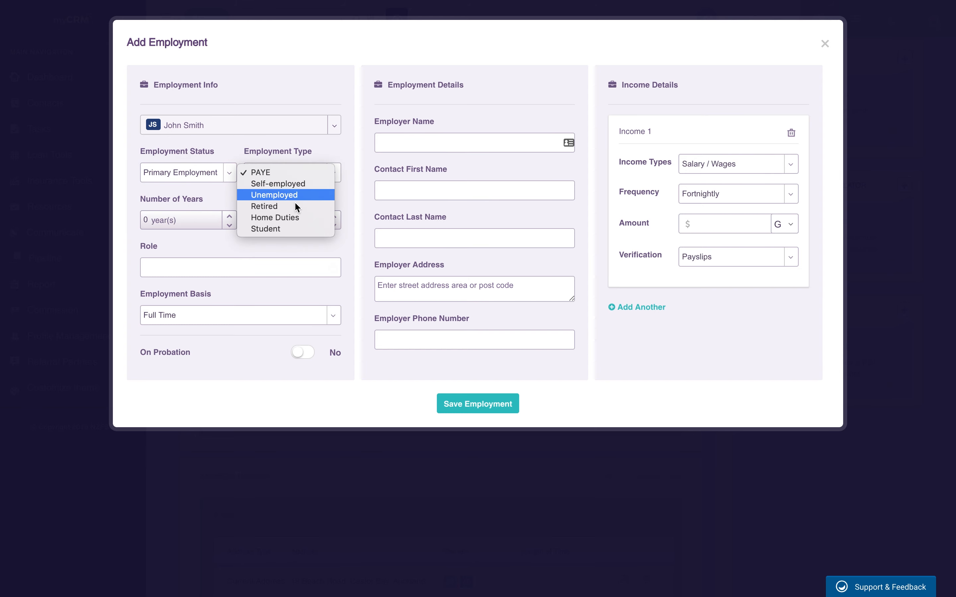
left_click(198, 194)
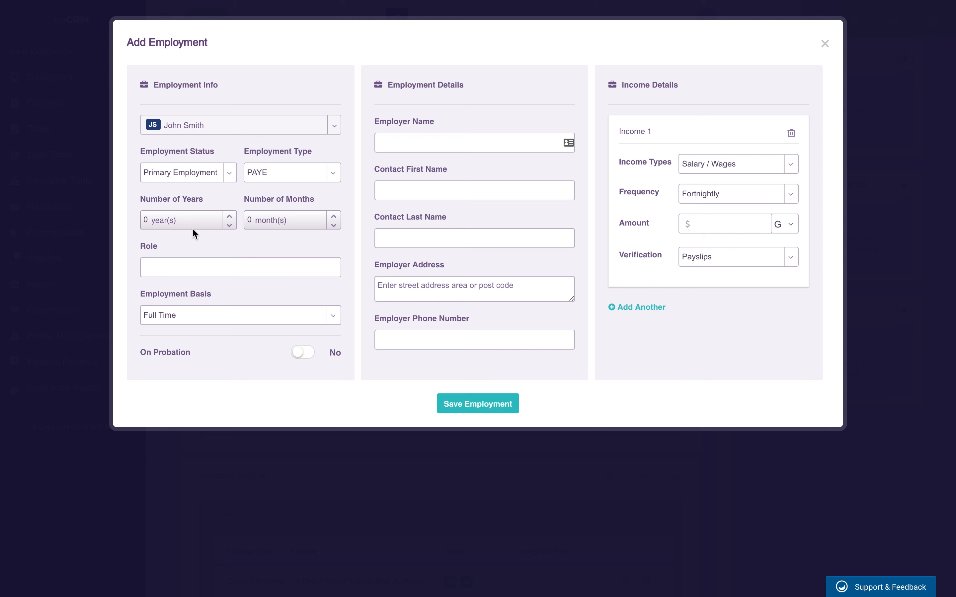
left_click(230, 217)
left_click(229, 216)
type("IT Manager")
left_click(495, 139)
type("Countdown")
Step: Enter $2,500 Salary / Wages plus a $5,000 Yearly Bonus, and save the employment
left_click(785, 166)
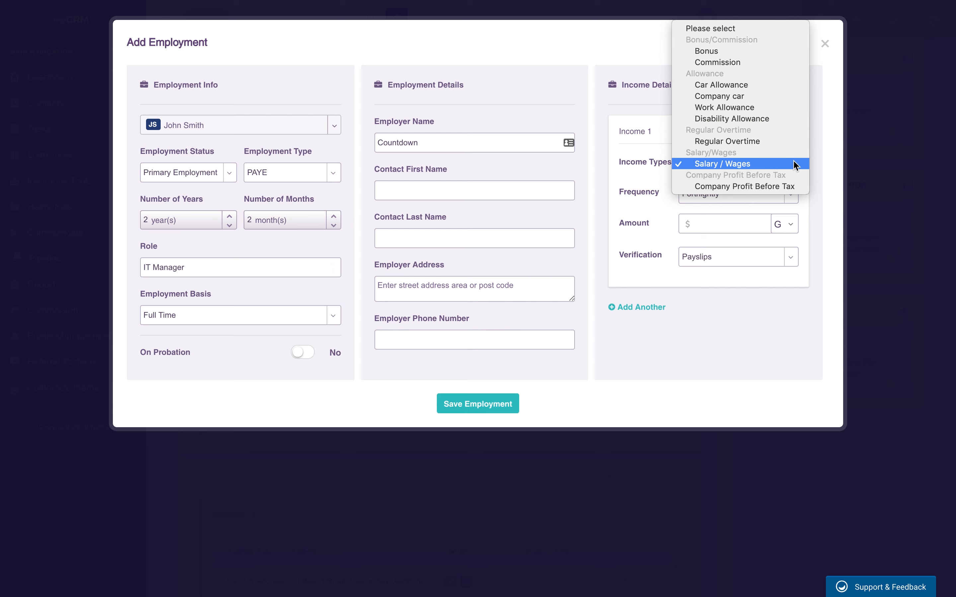
left_click(825, 155)
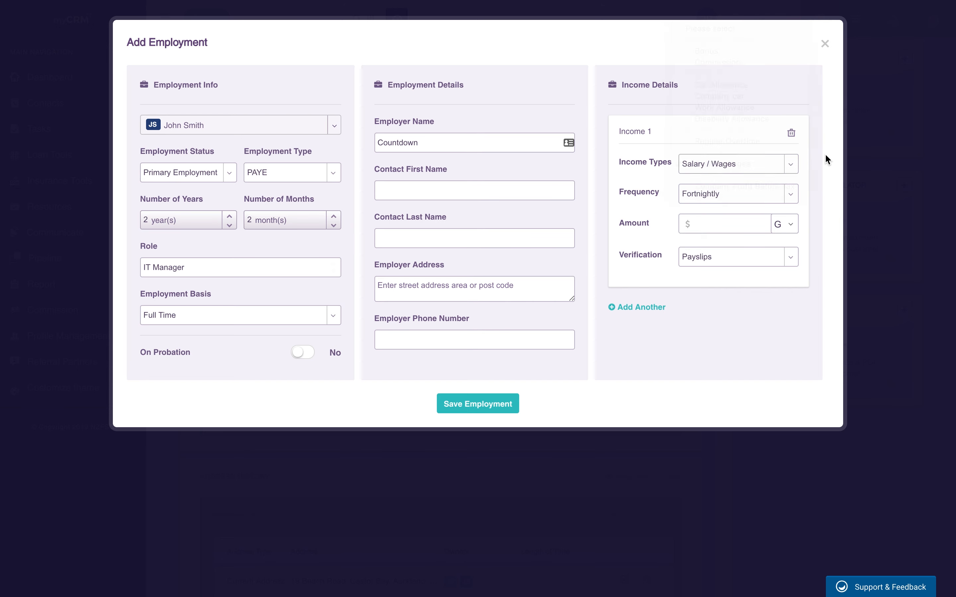
left_click(716, 223)
type("2,500")
left_click(650, 312)
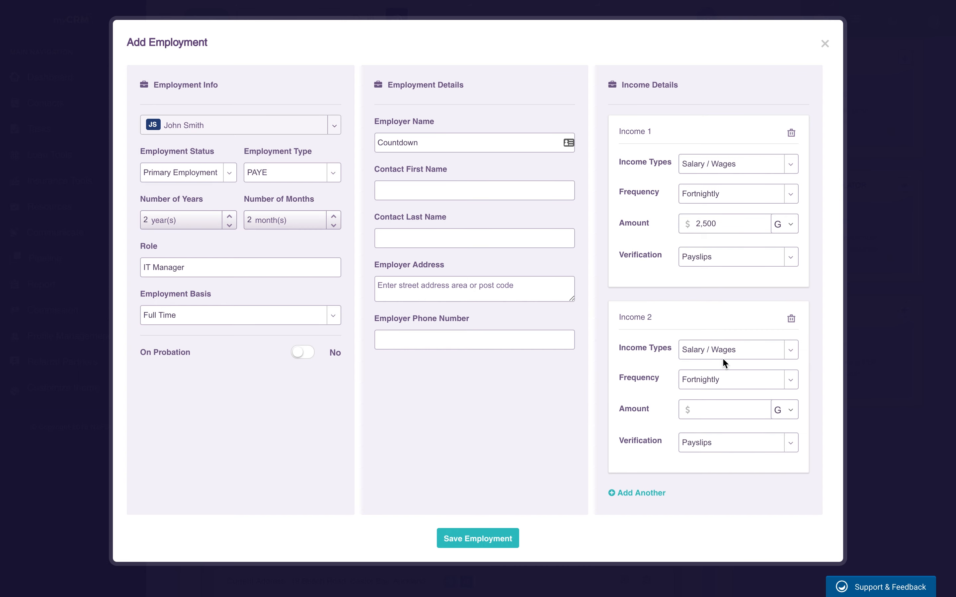
left_click(754, 350)
left_click(715, 237)
left_click(728, 390)
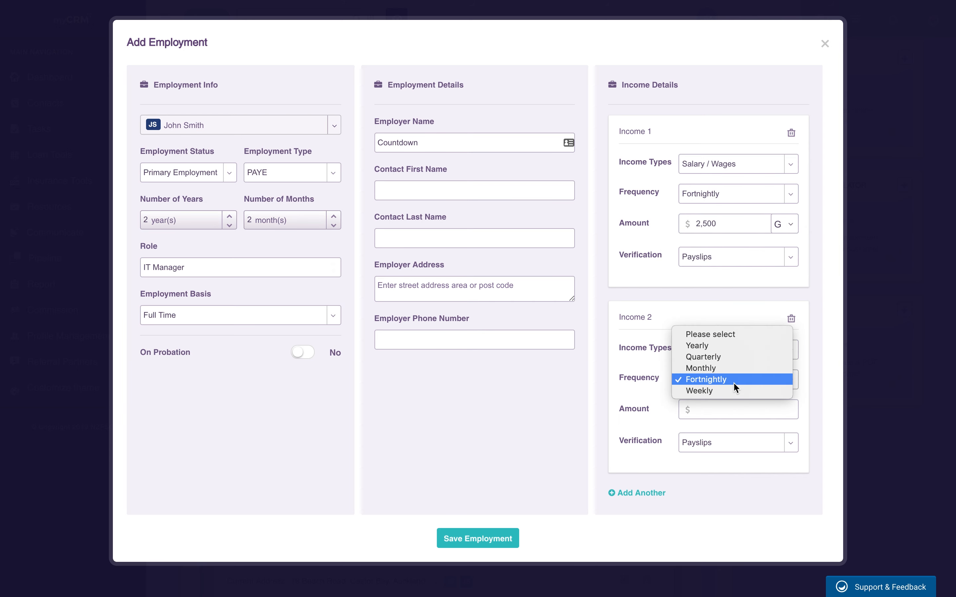
left_click(730, 346)
type("5000")
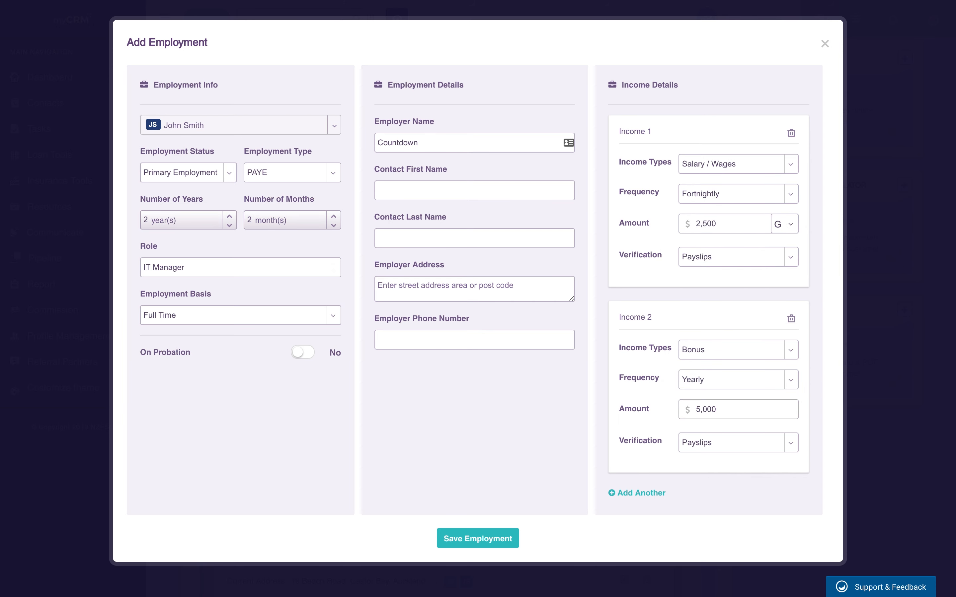
left_click(486, 538)
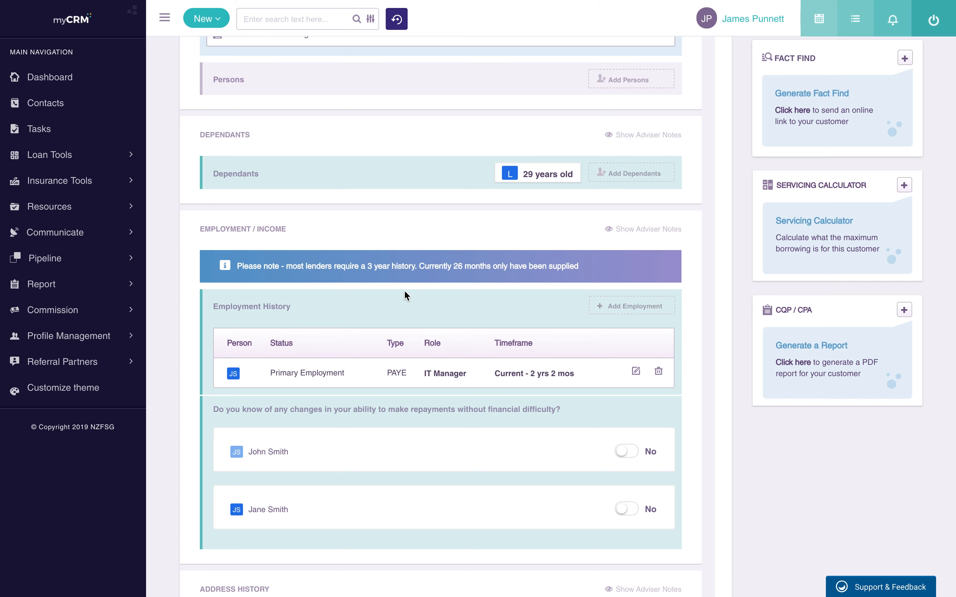
scroll(404, 296, "down", 1)
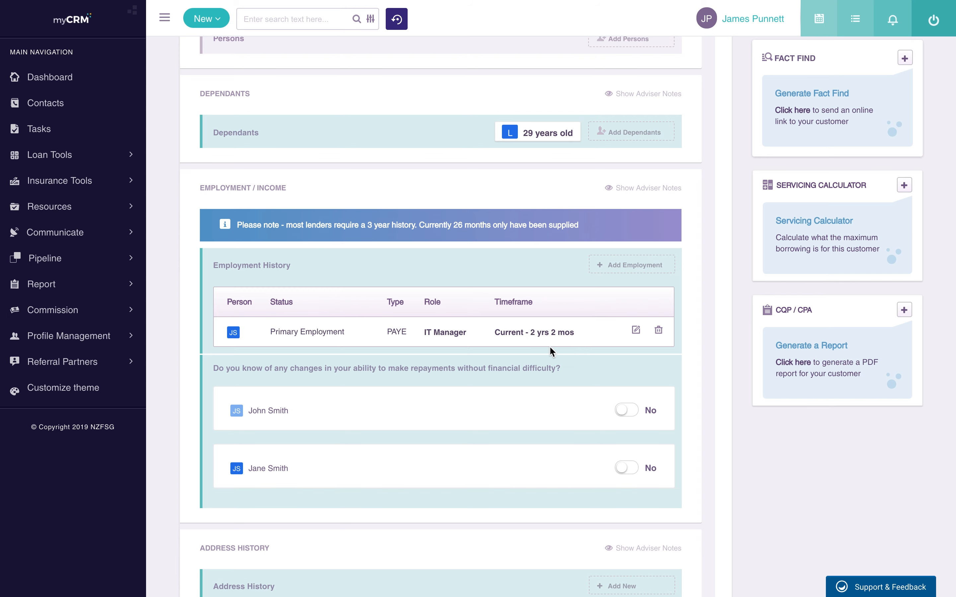
scroll(551, 350, "down", 1)
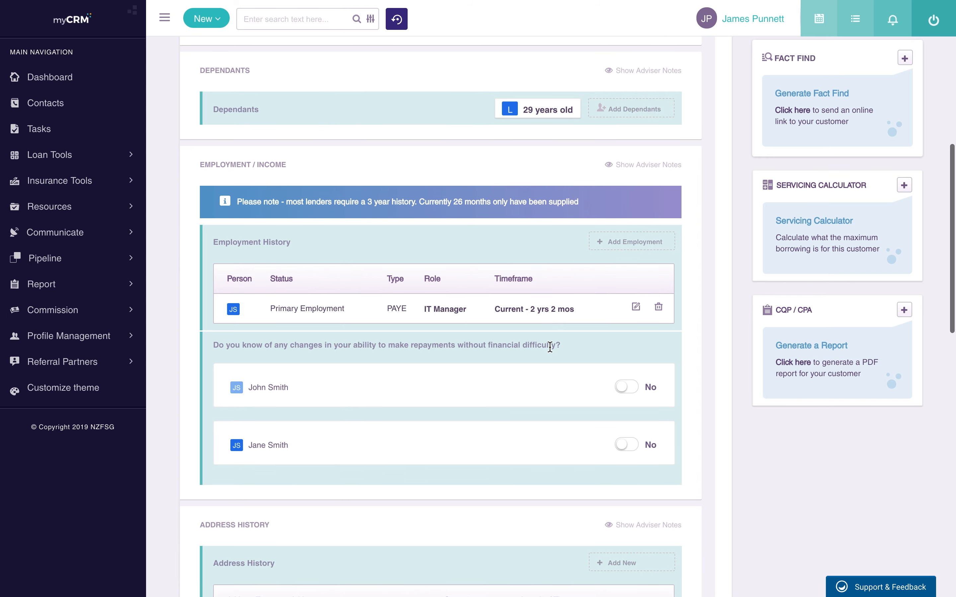
scroll(550, 347, "down", 1)
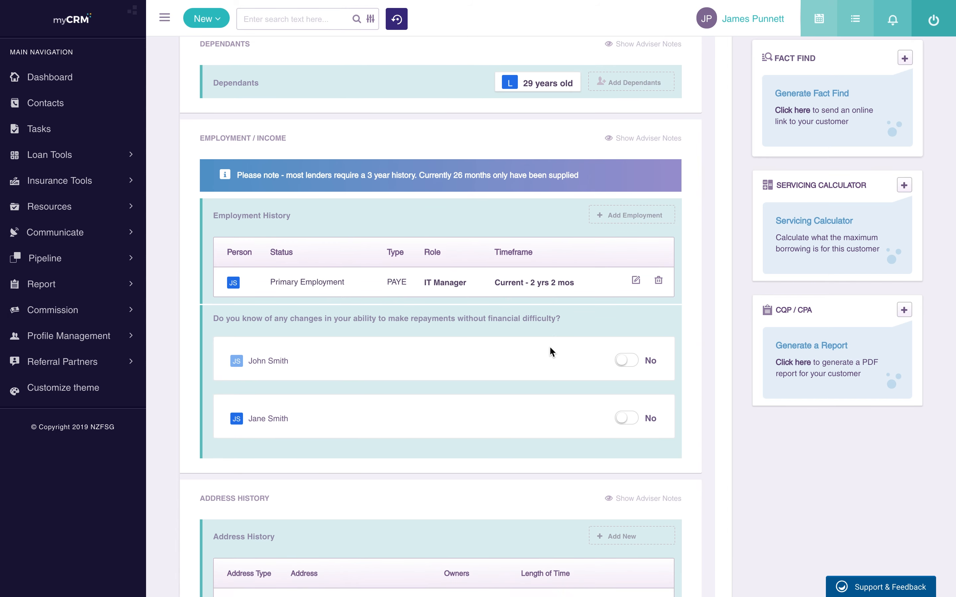
scroll(550, 350, "down", 2)
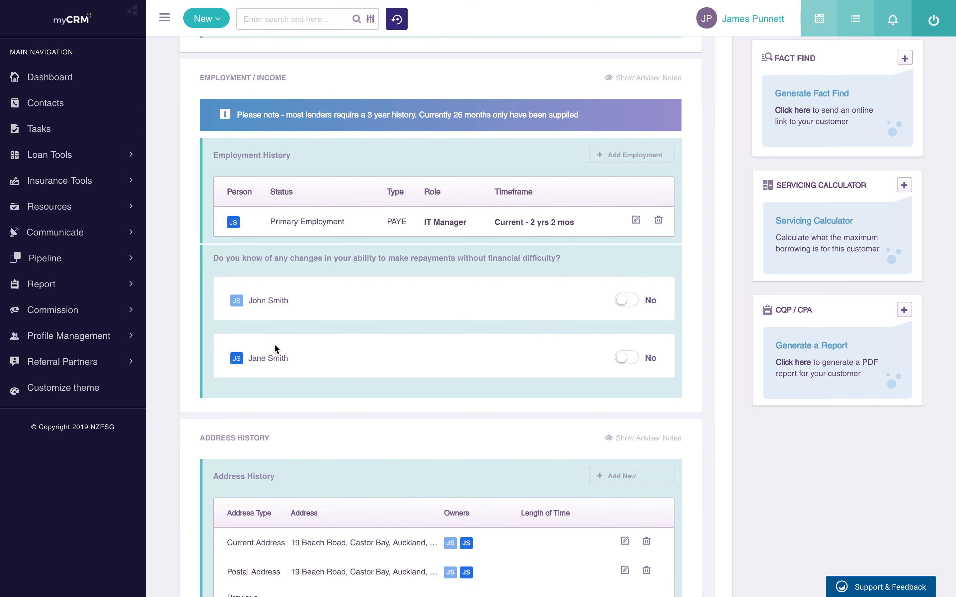
left_click(640, 161)
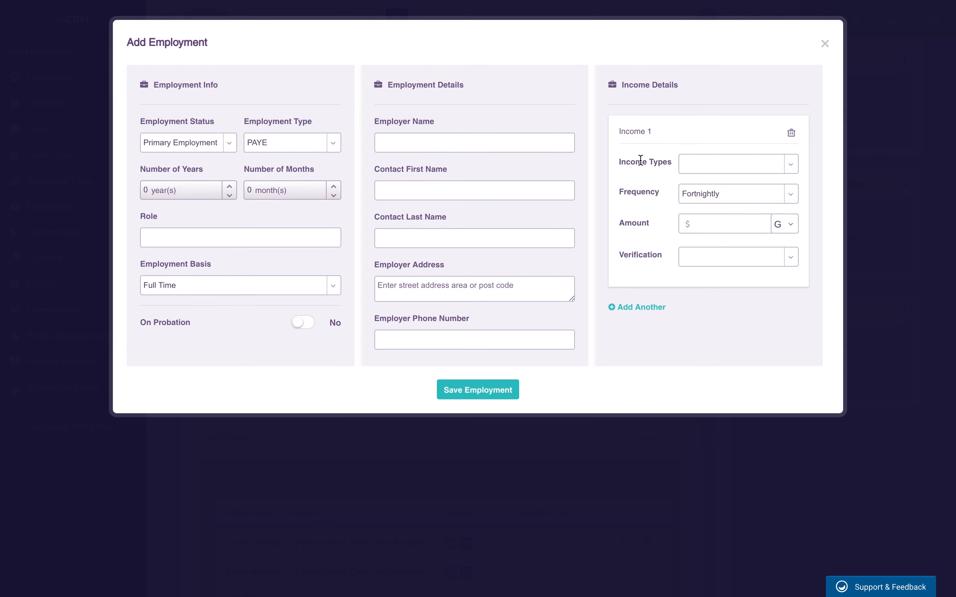
left_click(294, 131)
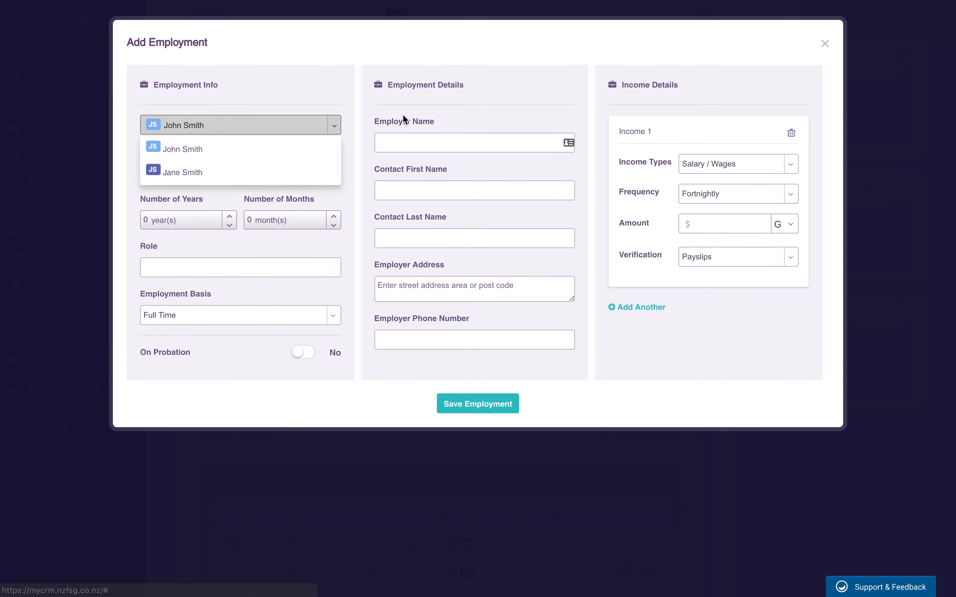
left_click(530, 58)
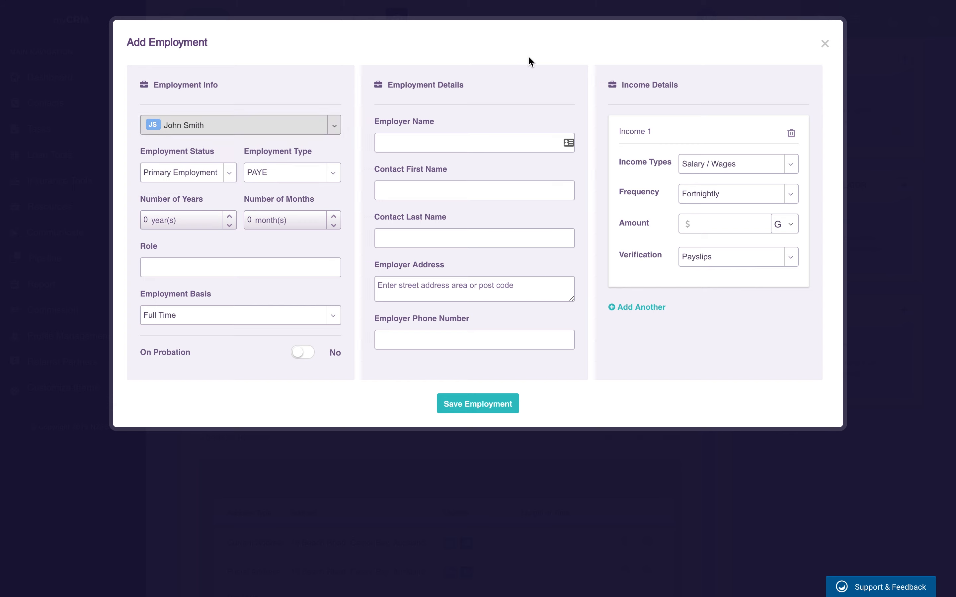
left_click(824, 45)
scroll(507, 330, "up", 10)
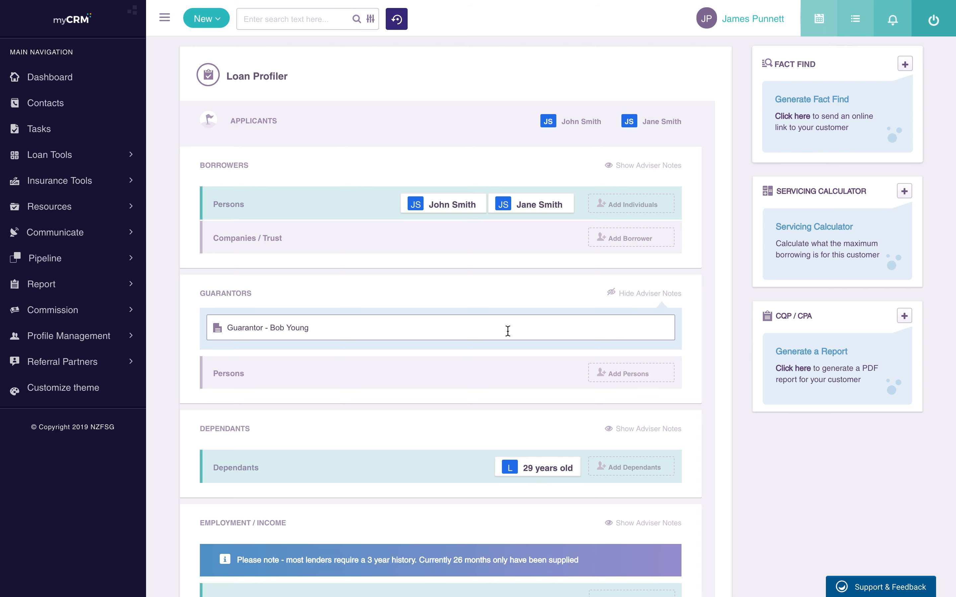
scroll(508, 331, "down", 2)
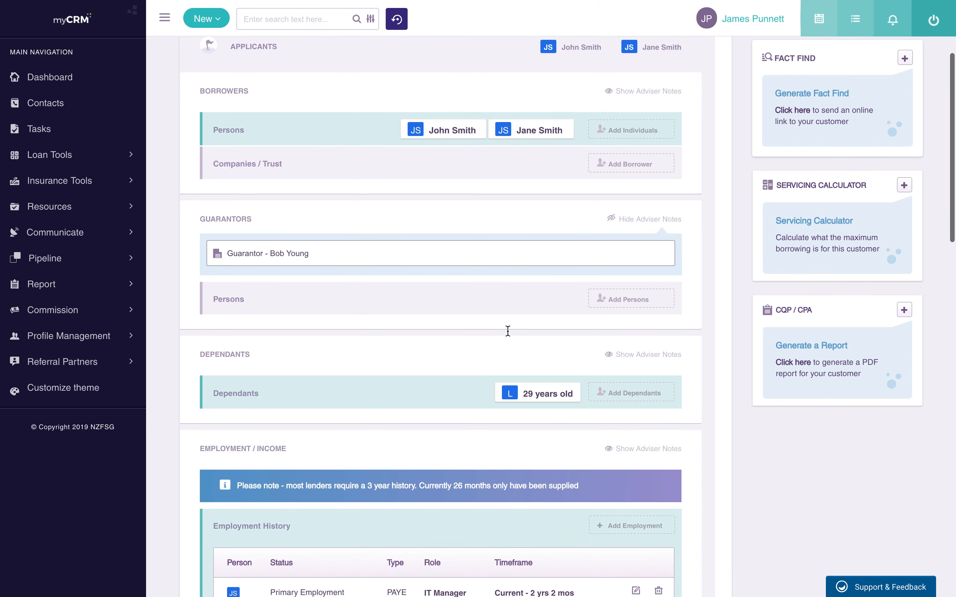
Step: Create a new guarantor titled Mr, with first and last name and Male gender, and add to the application
left_click(629, 303)
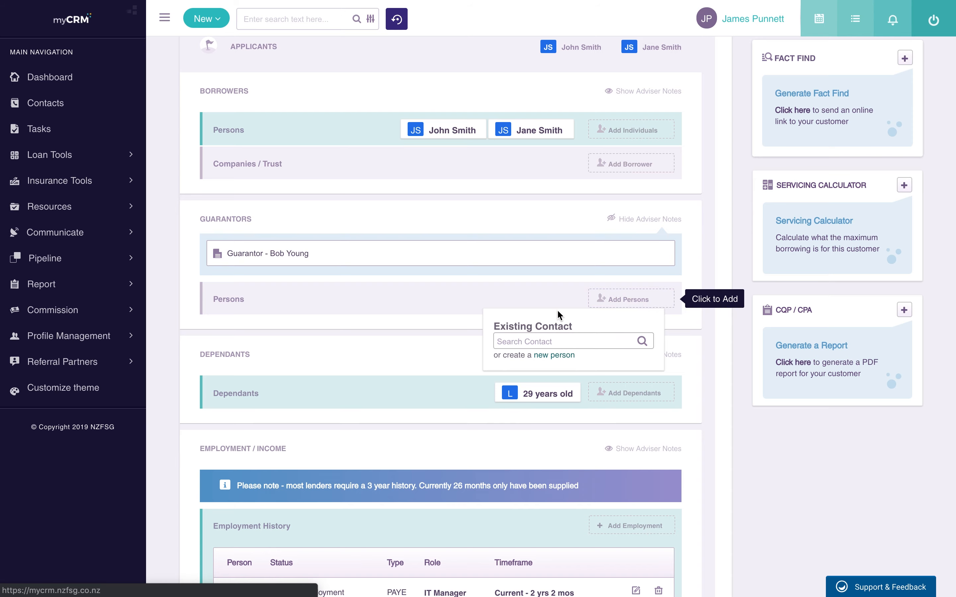
left_click(554, 356)
left_click(563, 132)
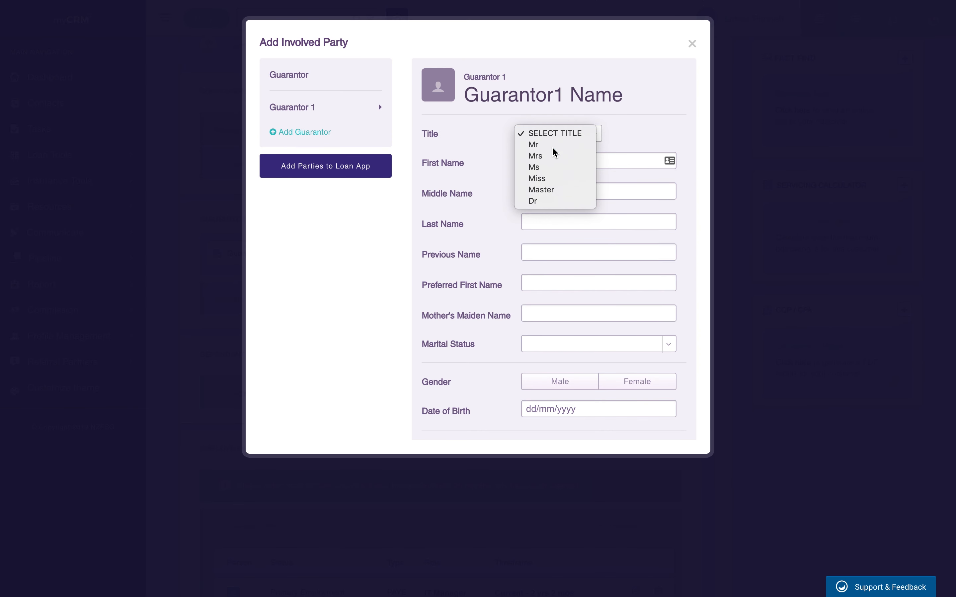
left_click(533, 145)
left_click(542, 160)
key("Tab")
key("Tab")
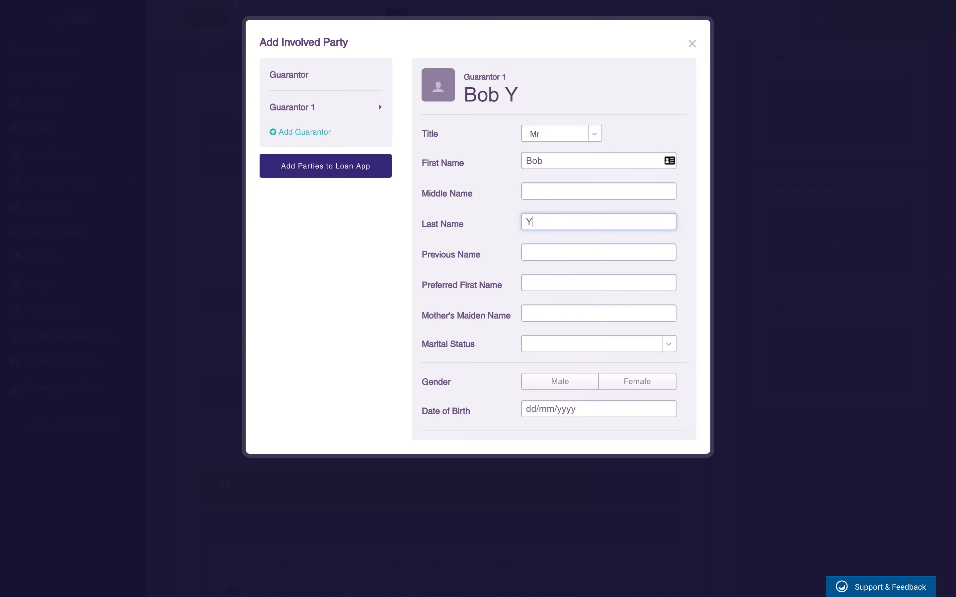
key("Tab")
scroll(560, 310, "down", 3)
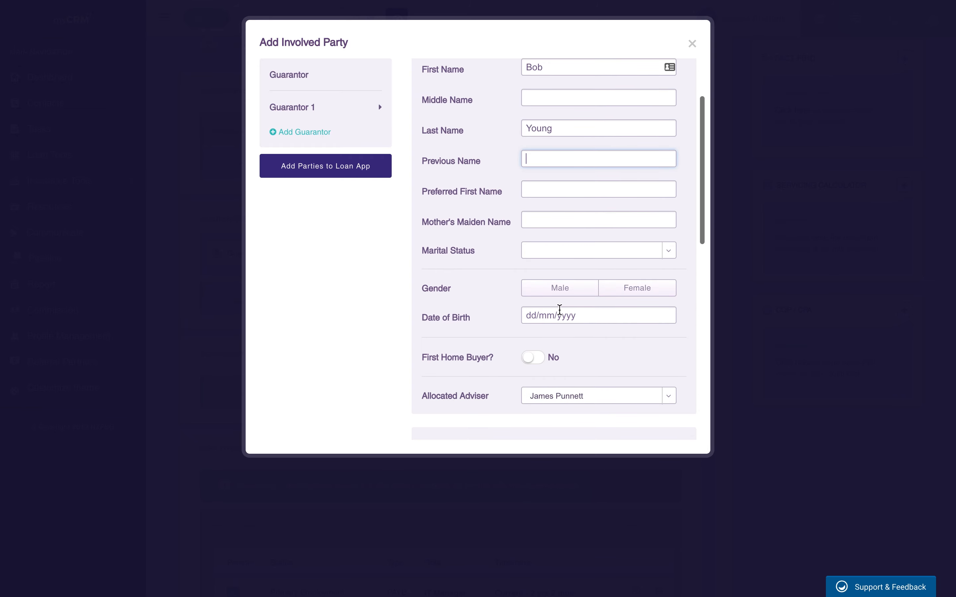
left_click(572, 294)
scroll(573, 296, "down", 10)
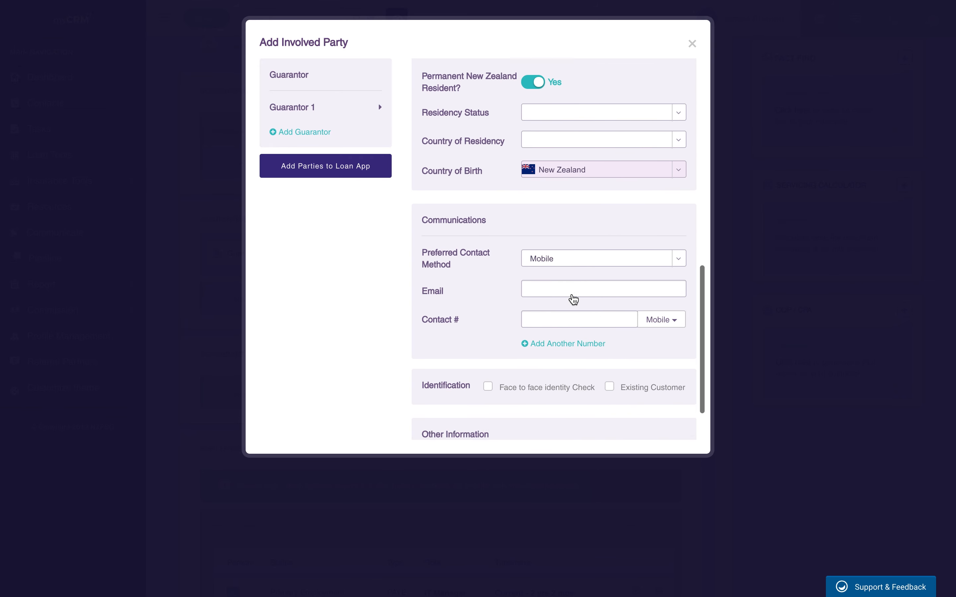
left_click(314, 174)
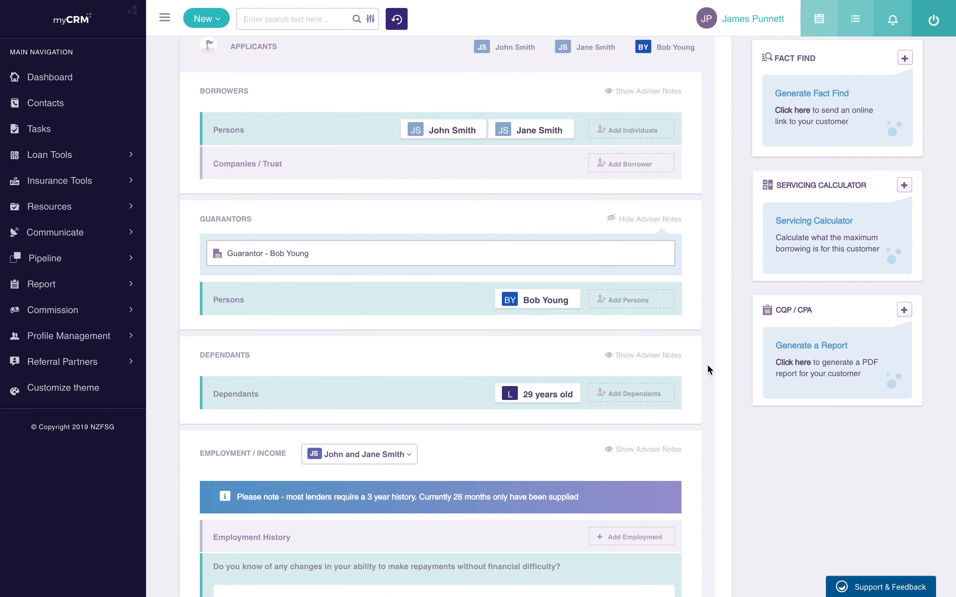
Step: Switch Employment / Income to show the guarantor's details
scroll(707, 370, "down", 3)
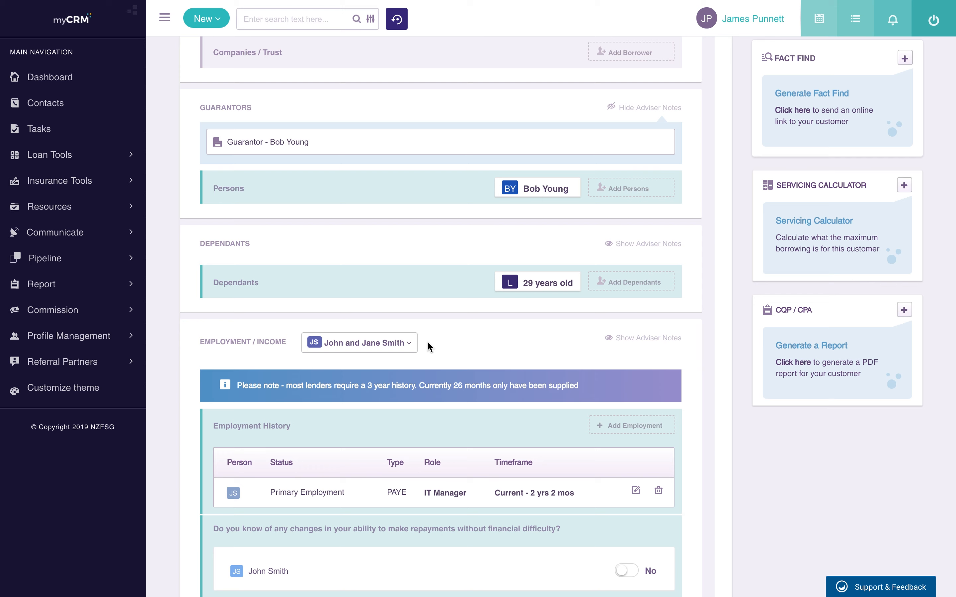
left_click(390, 348)
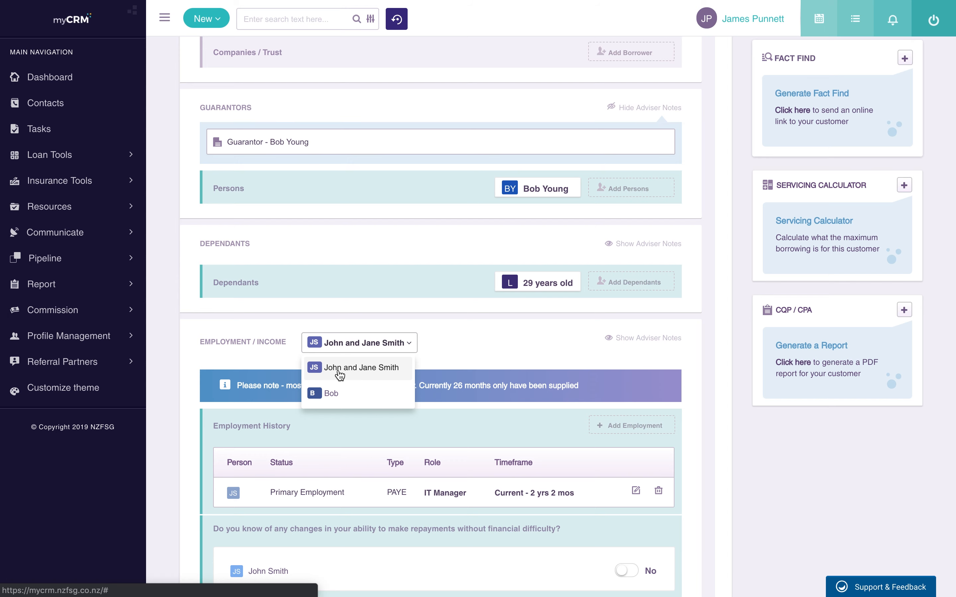
left_click(331, 394)
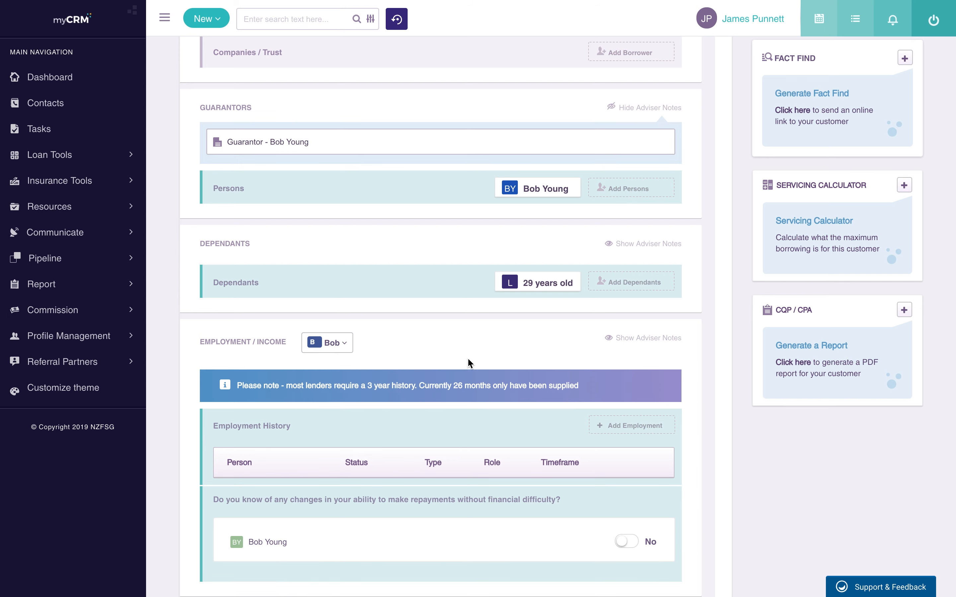
Step: Confirm the guarantor has no employment records, then scroll down to Address History
scroll(492, 359, "down", 1)
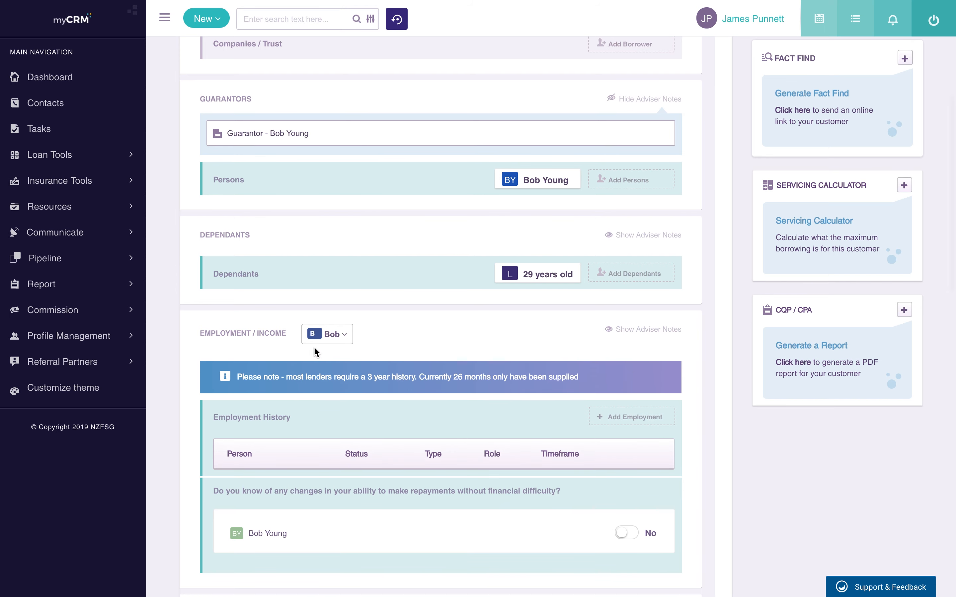
left_click(636, 422)
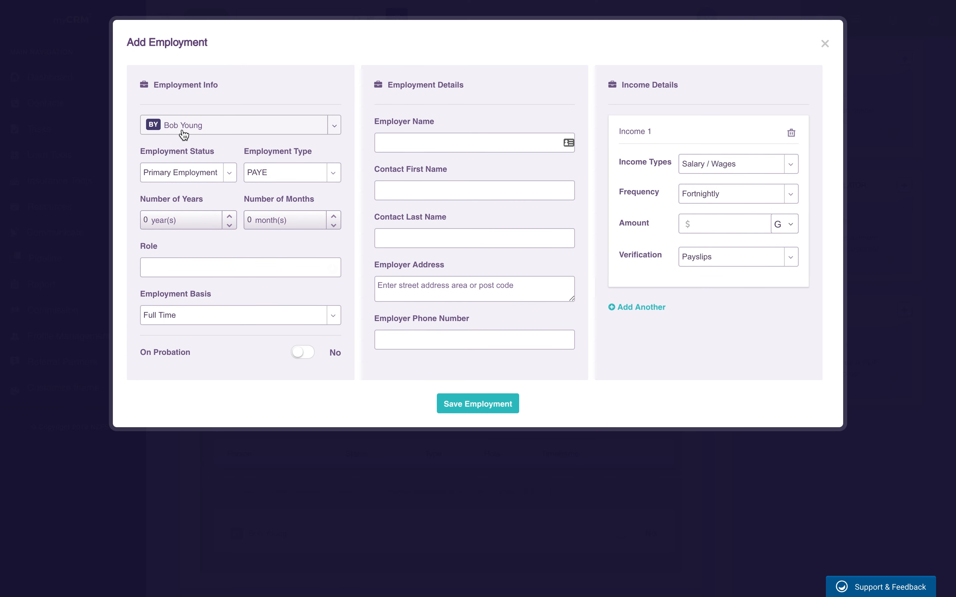
left_click(825, 43)
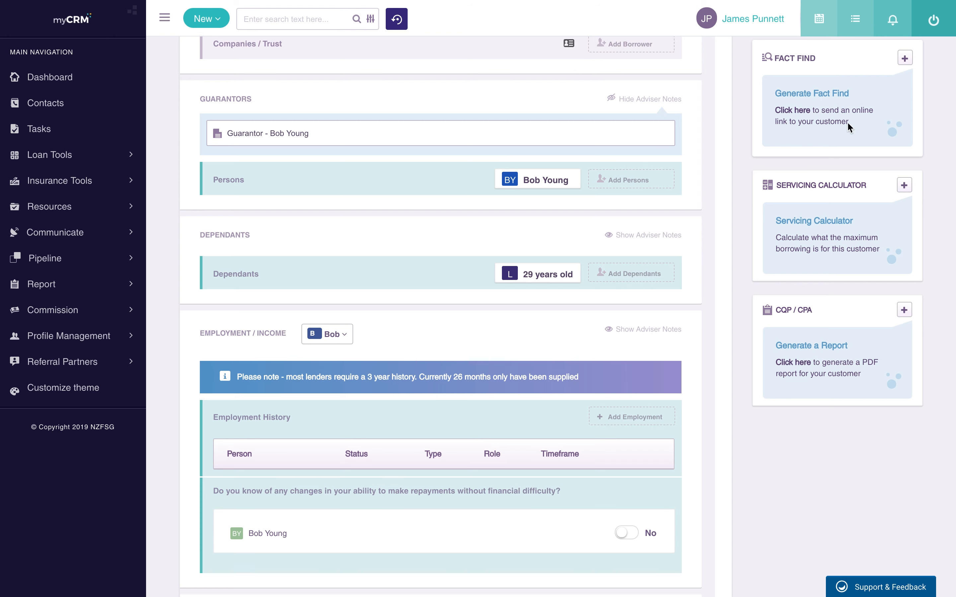
left_click(343, 338)
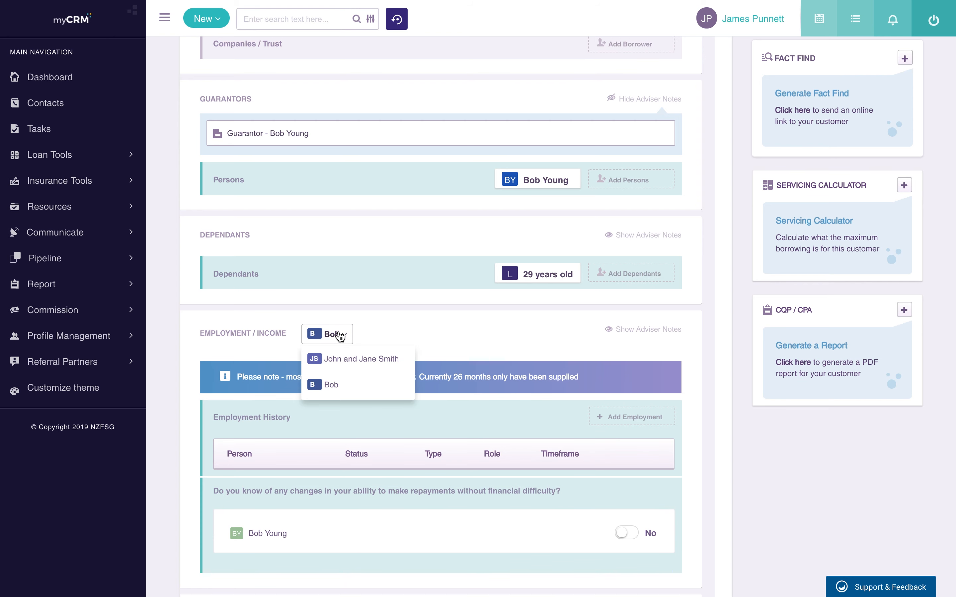
left_click(386, 337)
scroll(420, 337, "down", 3)
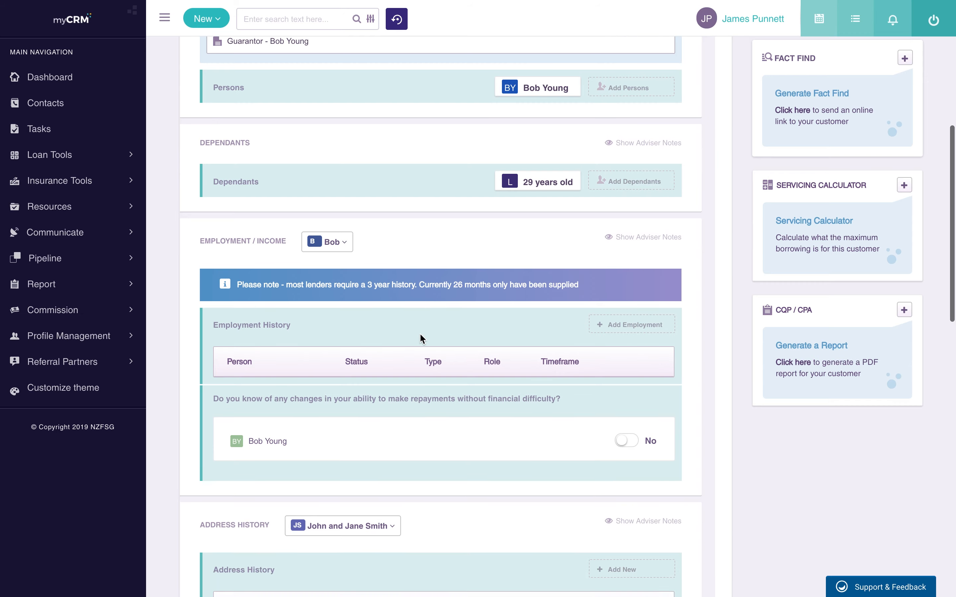
scroll(420, 335, "down", 5)
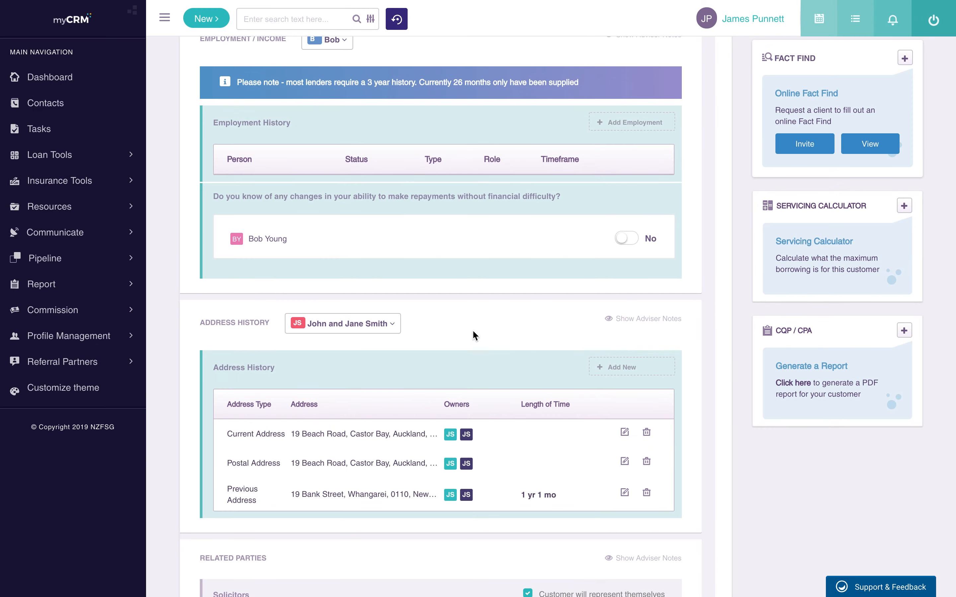
Step: Add the couple's current address again as a Postal Address with living arrangement Other
left_click(363, 324)
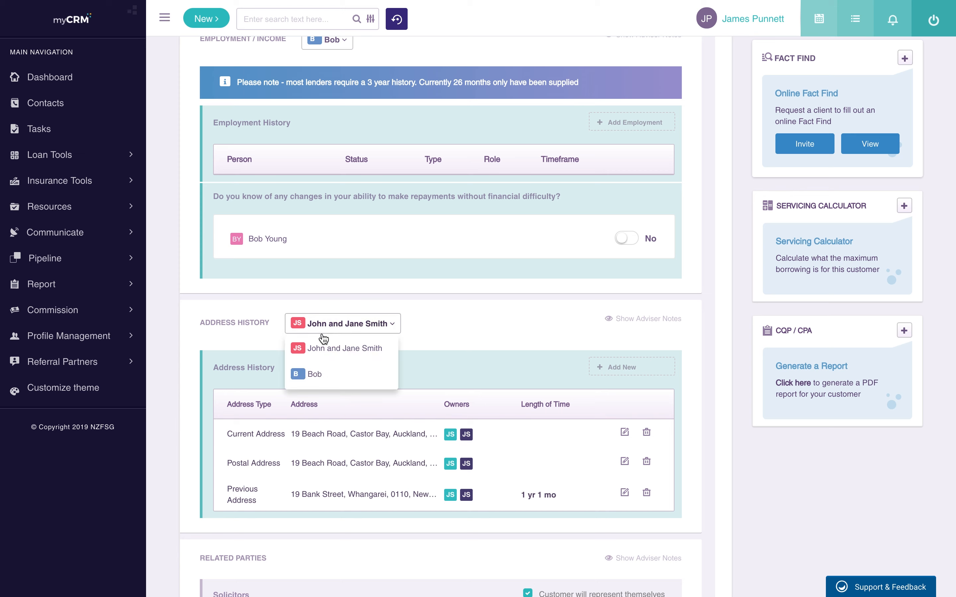
left_click(472, 316)
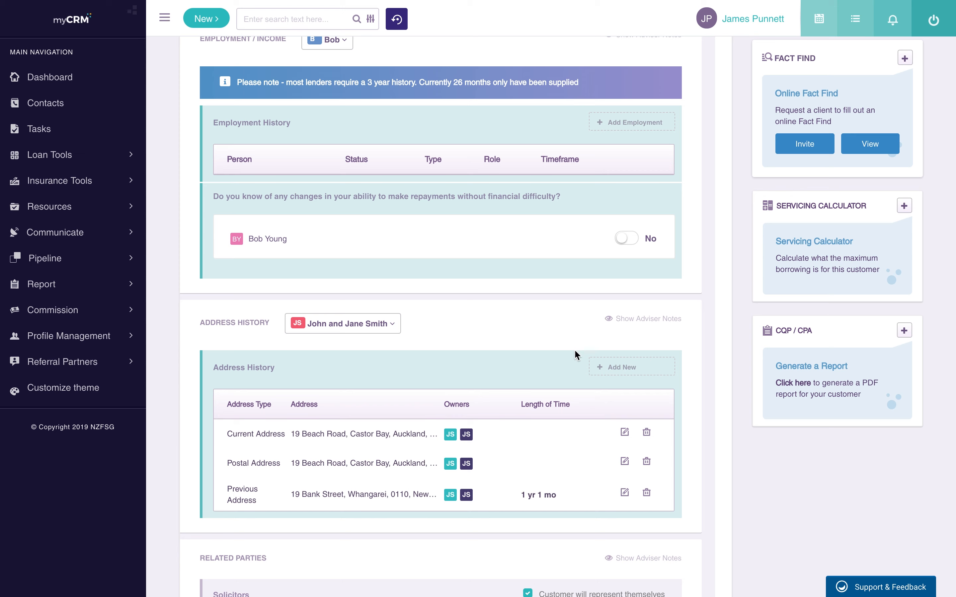
left_click(627, 369)
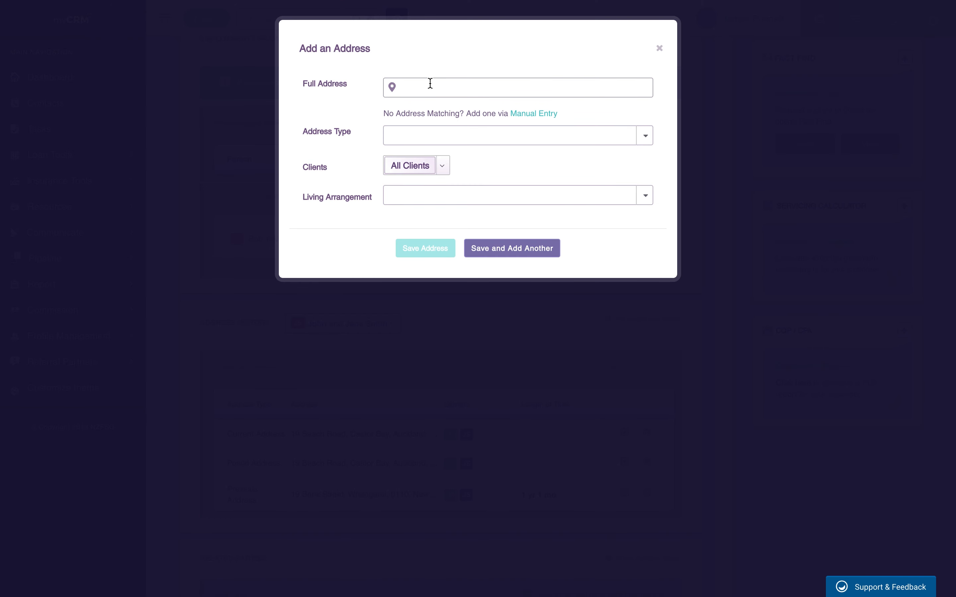
left_click(430, 84)
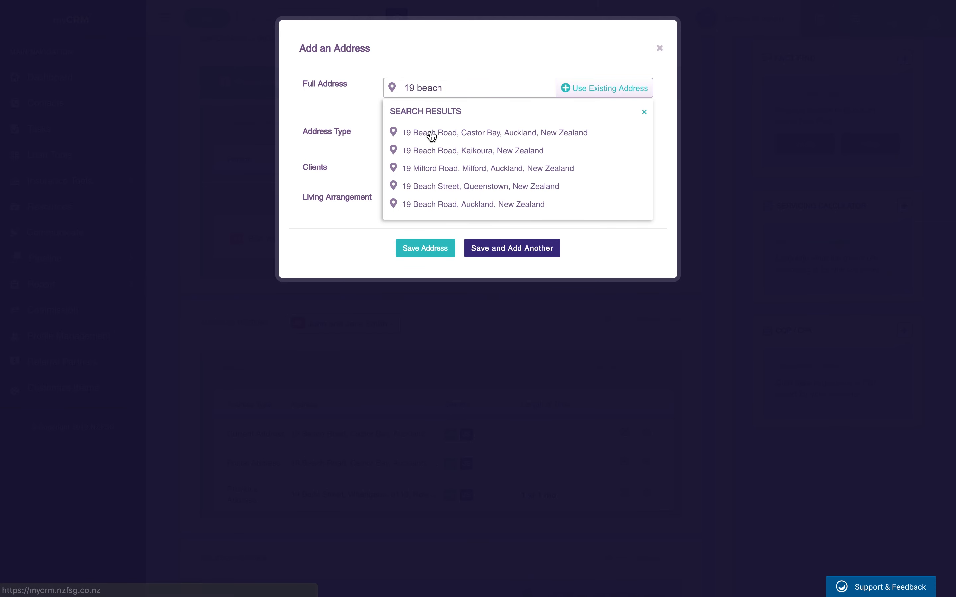
left_click(429, 133)
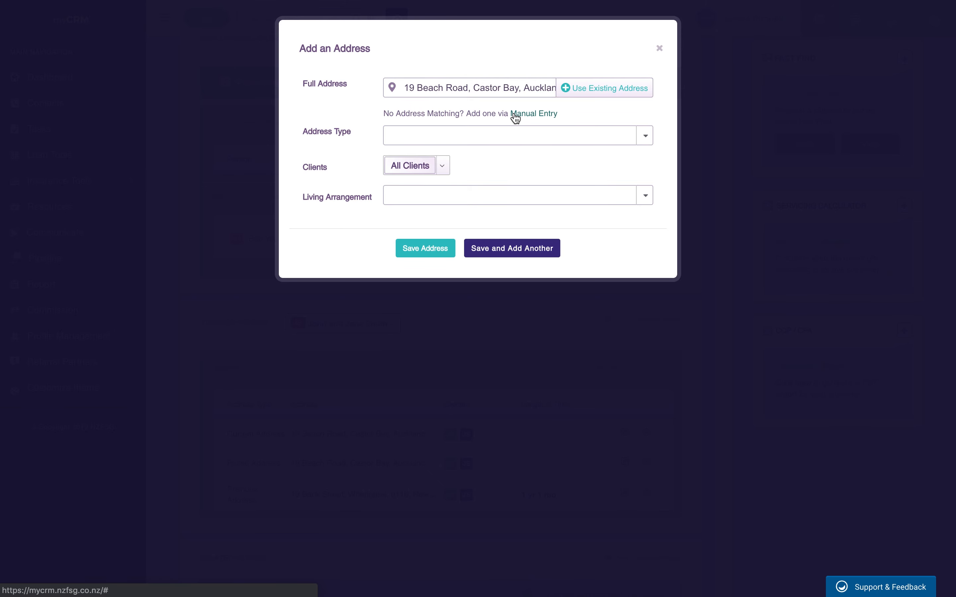
left_click(508, 135)
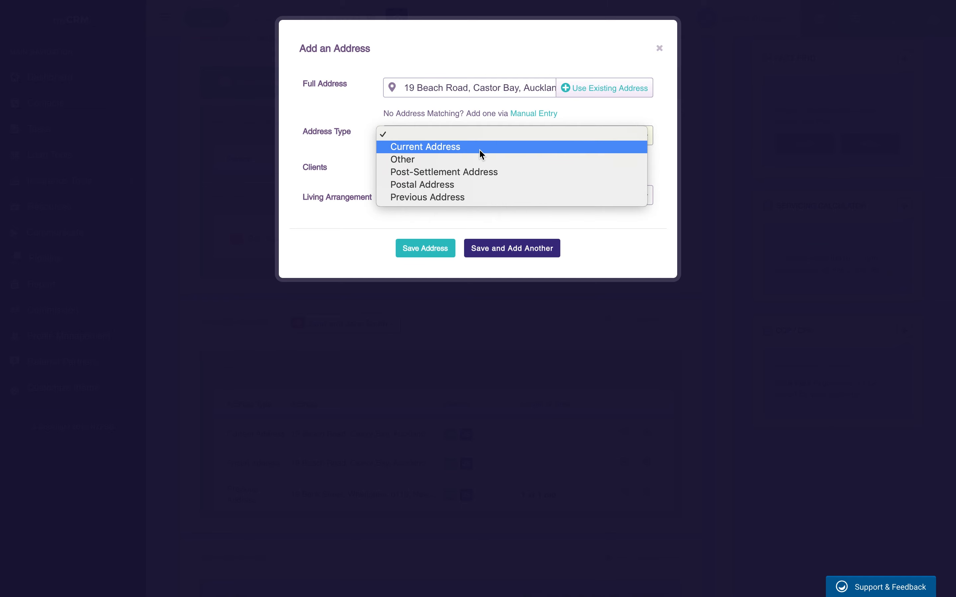
left_click(430, 191)
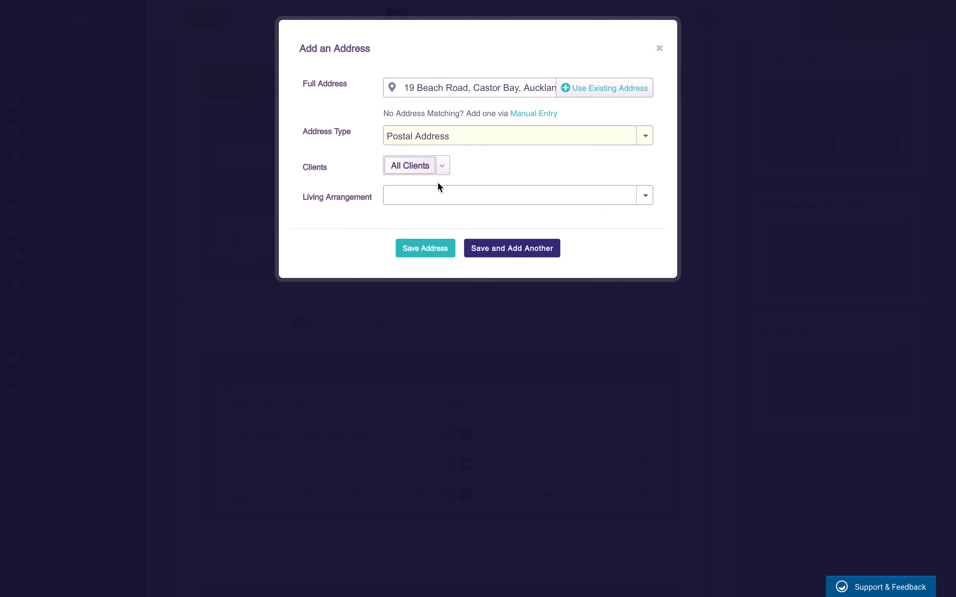
left_click(427, 195)
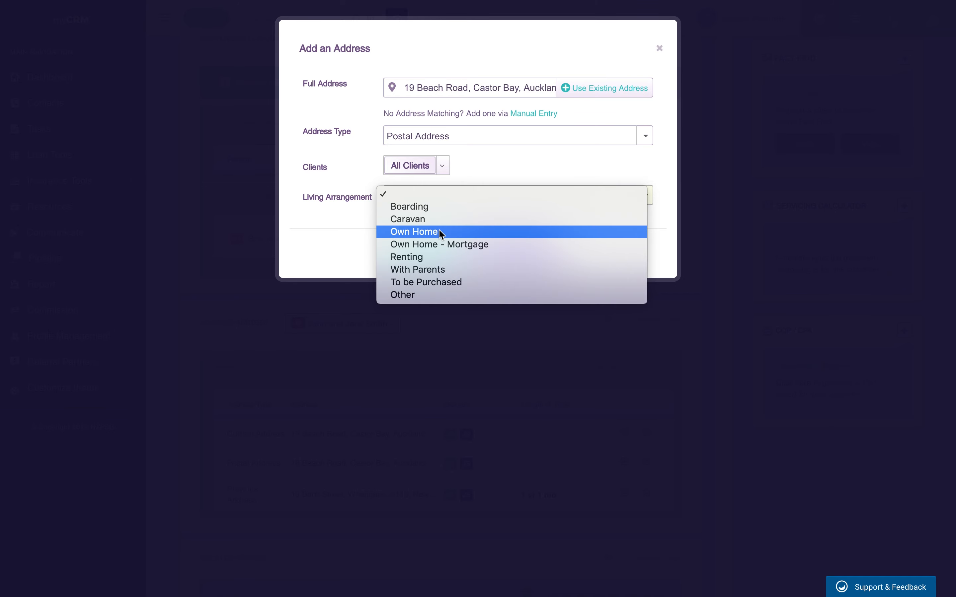
left_click(427, 296)
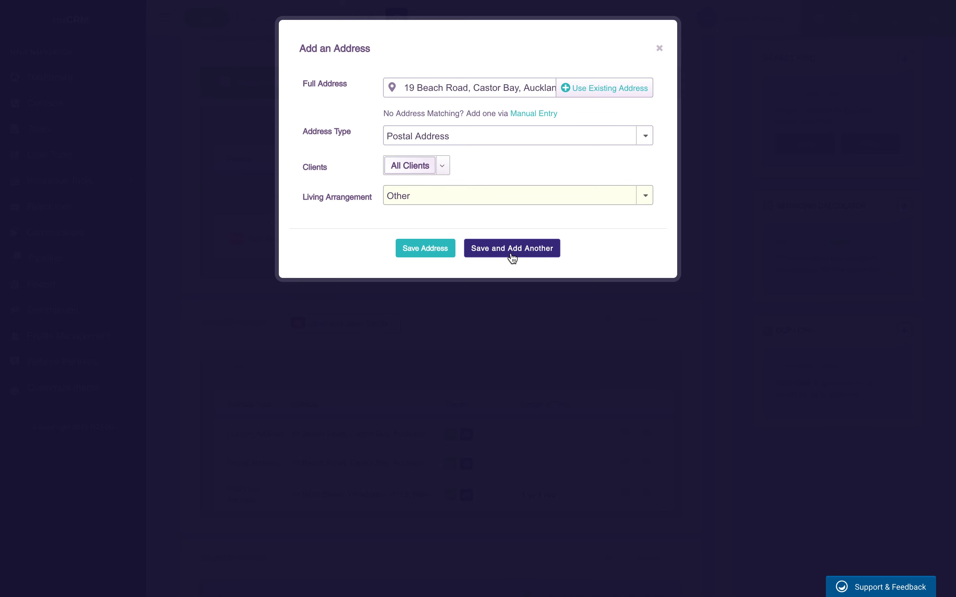
left_click(428, 252)
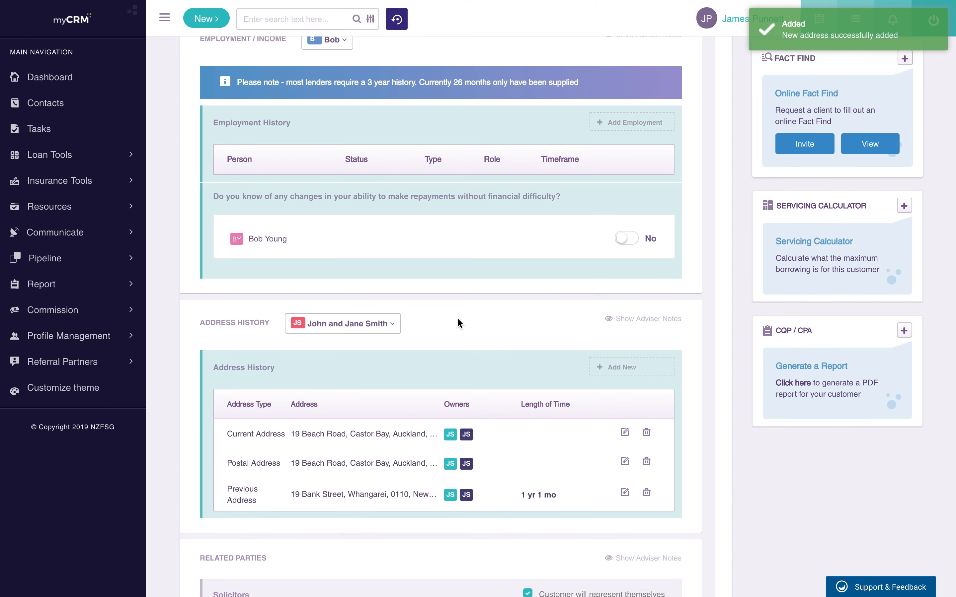
scroll(453, 398, "down", 1)
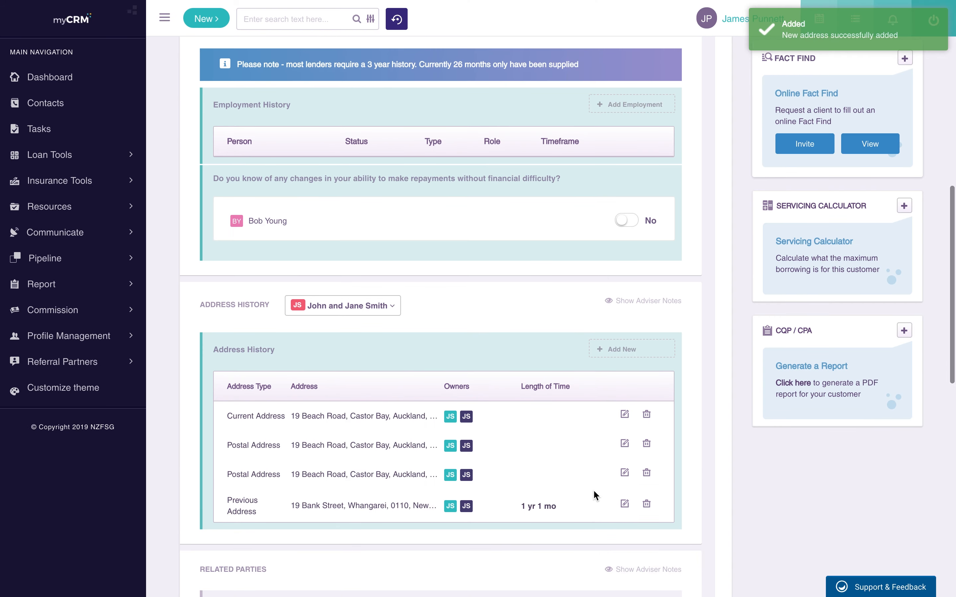
left_click(624, 504)
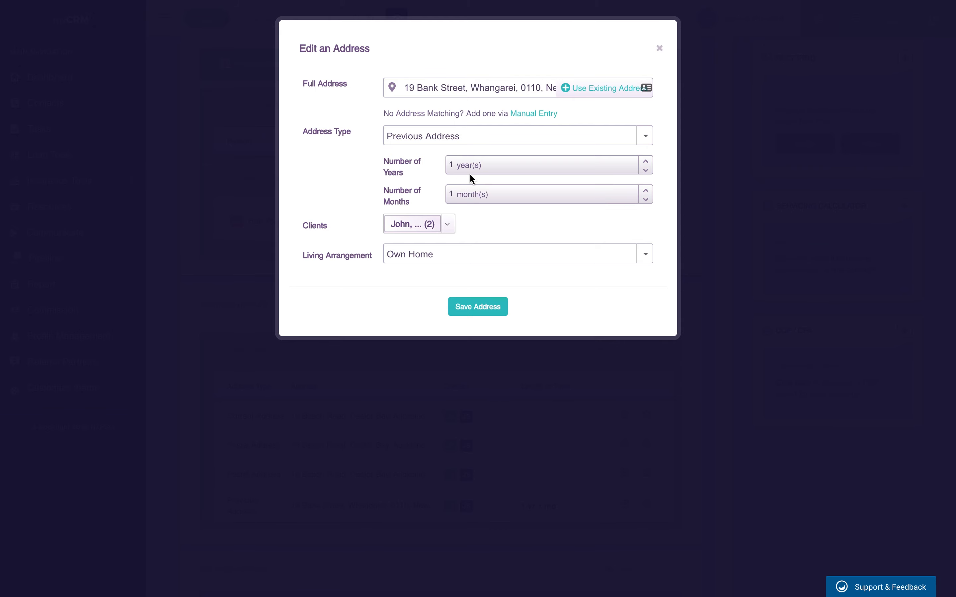
left_click(659, 48)
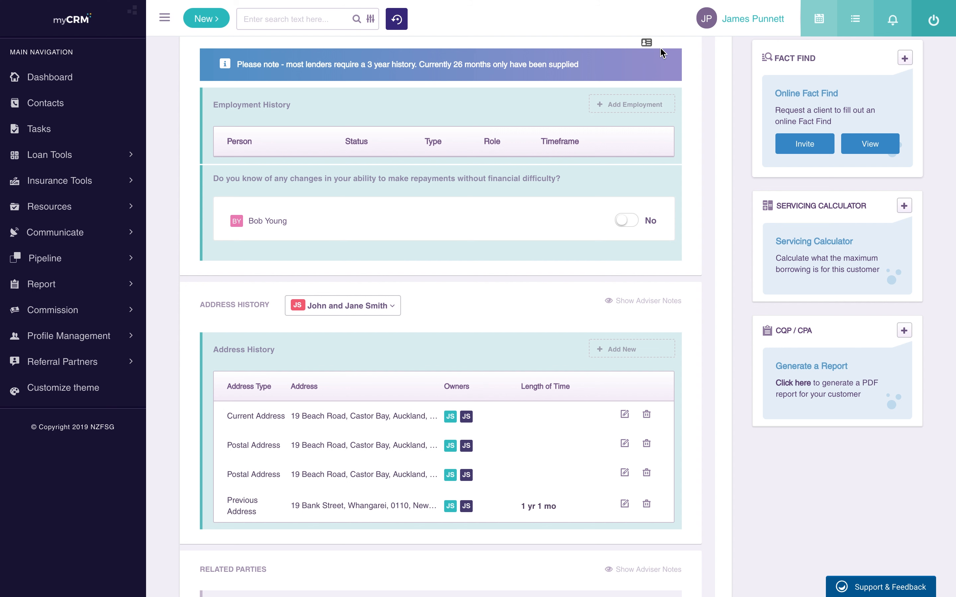
scroll(539, 367, "down", 5)
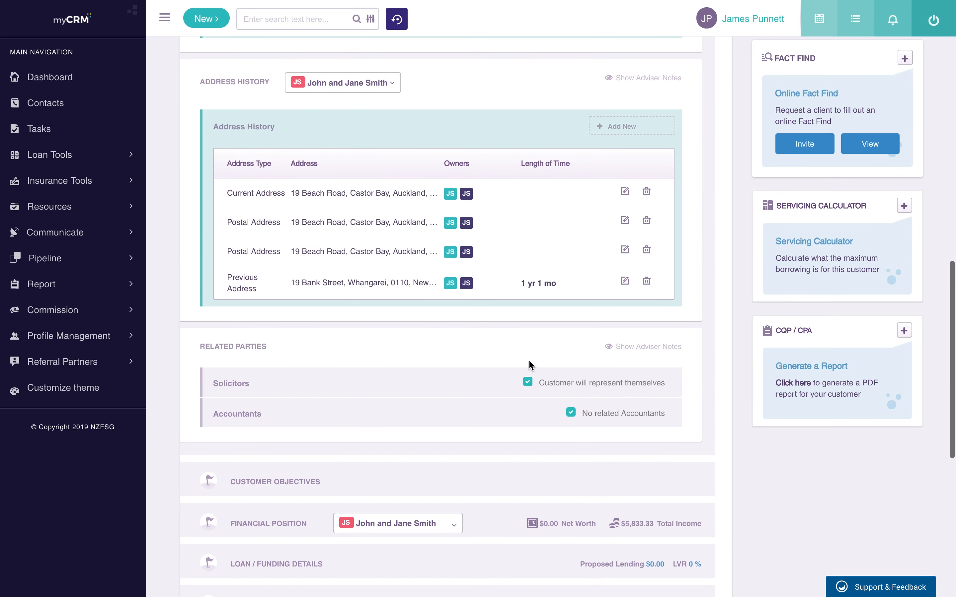
scroll(310, 407, "up", 1)
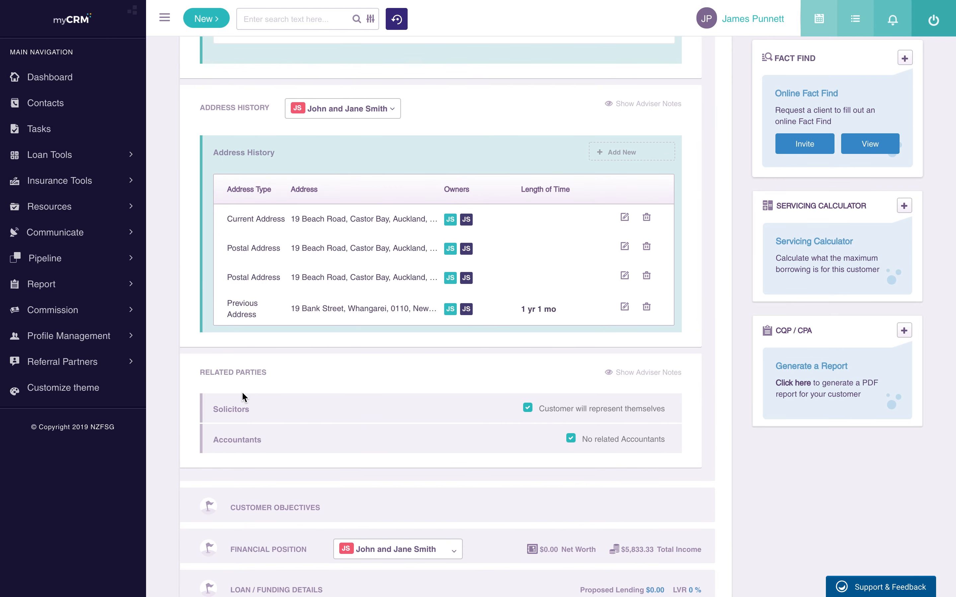
left_click(530, 411)
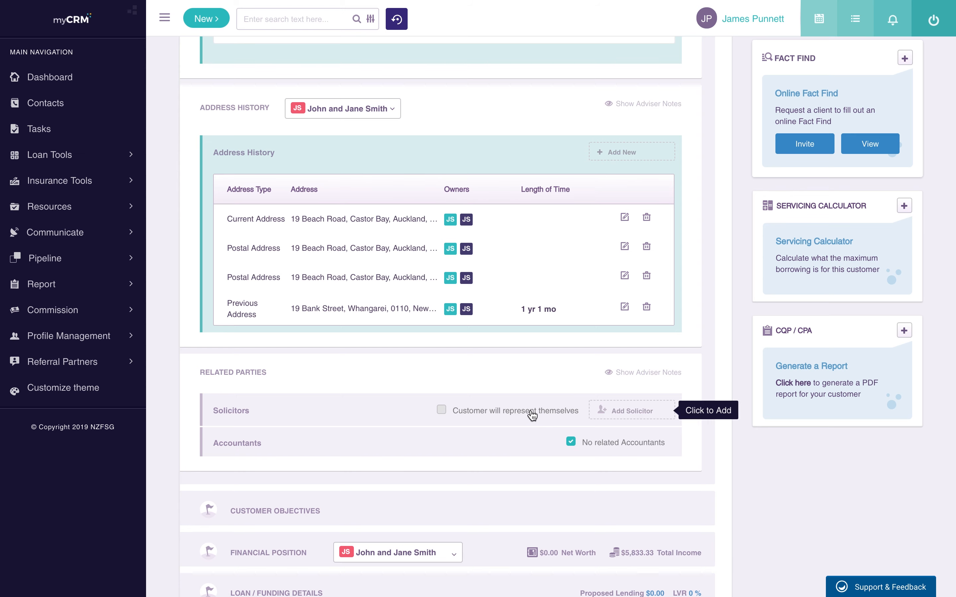
left_click(631, 413)
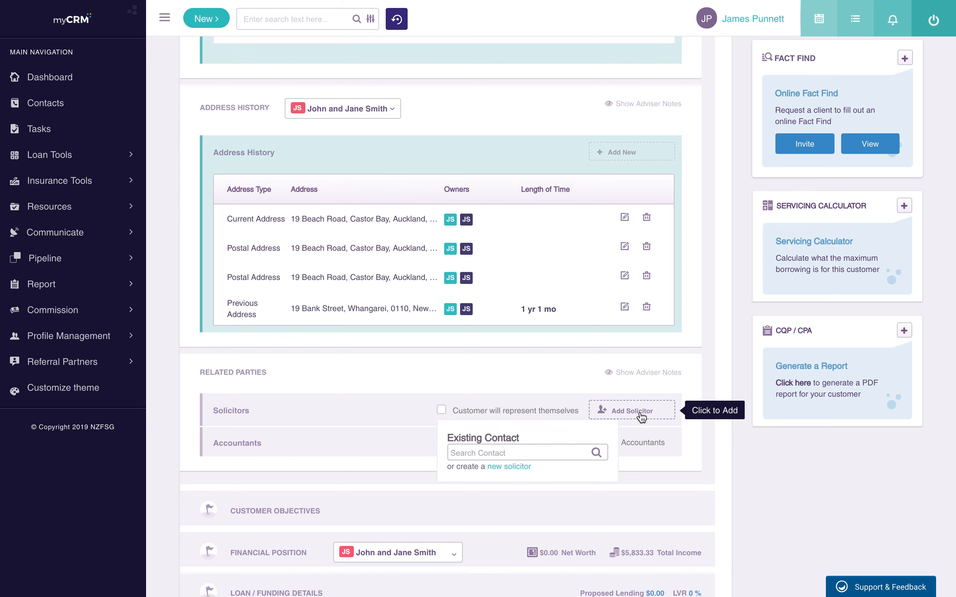
left_click(511, 472)
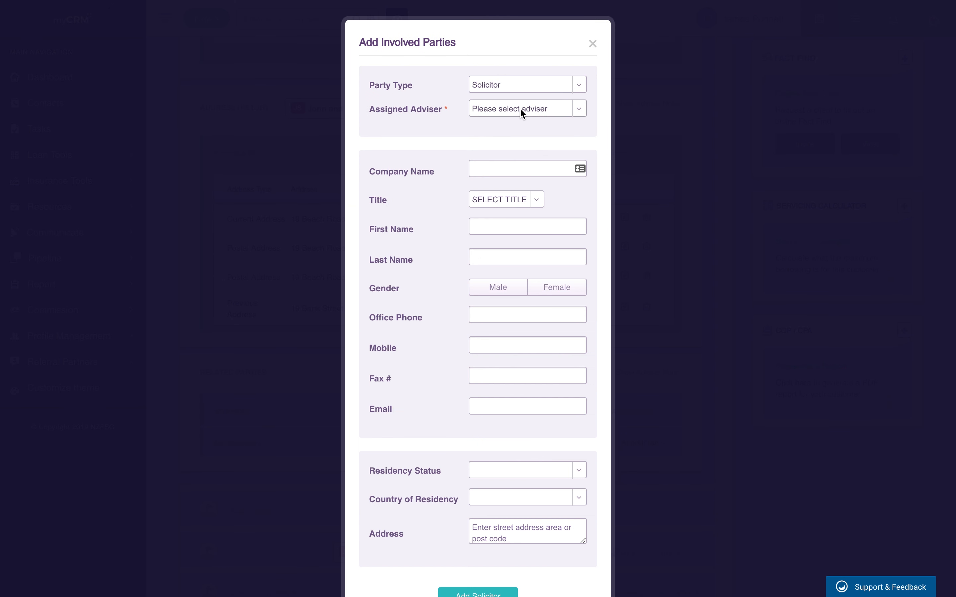
left_click(519, 109)
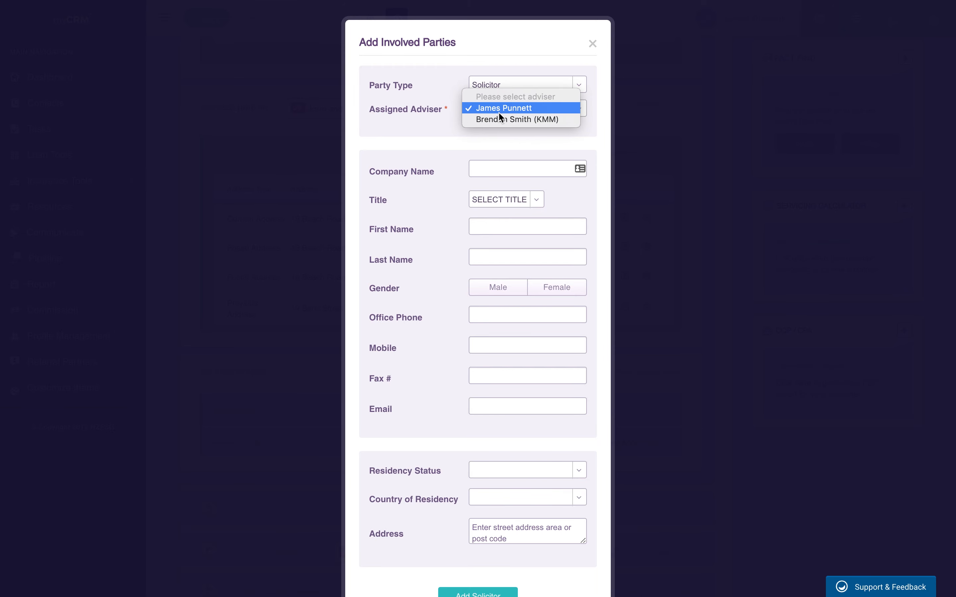
left_click(498, 109)
left_click(496, 170)
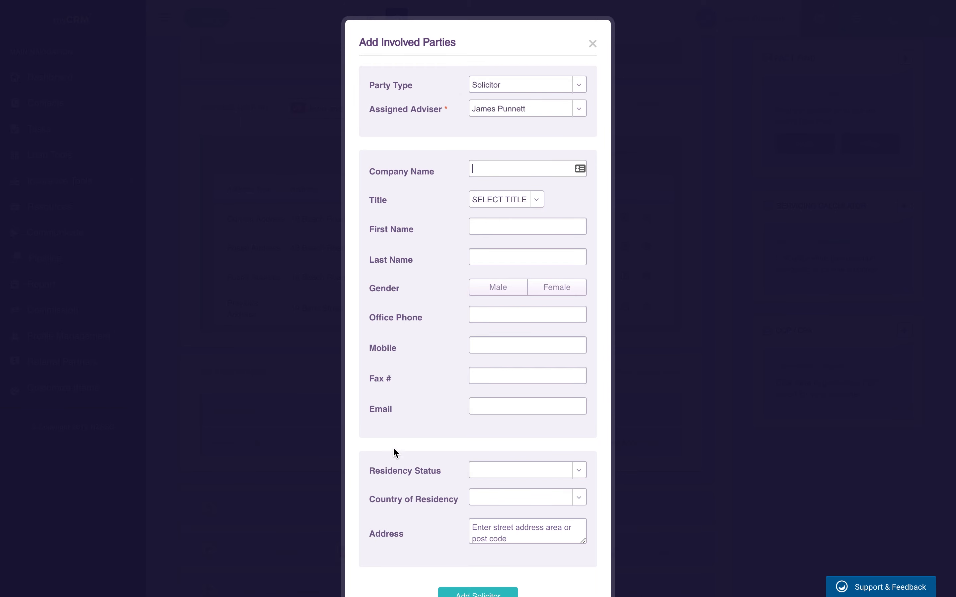
scroll(416, 528, "down", 1)
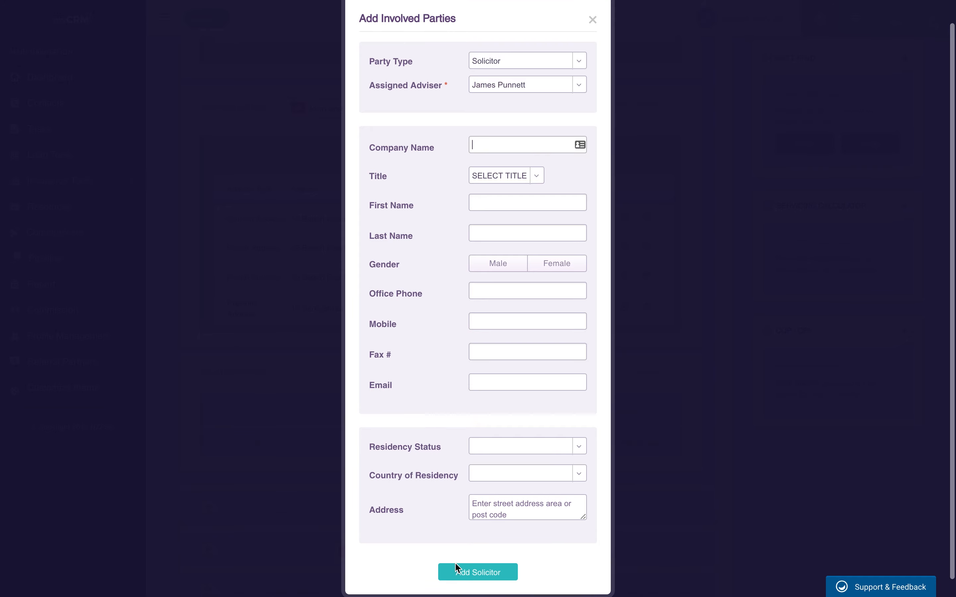
left_click(593, 20)
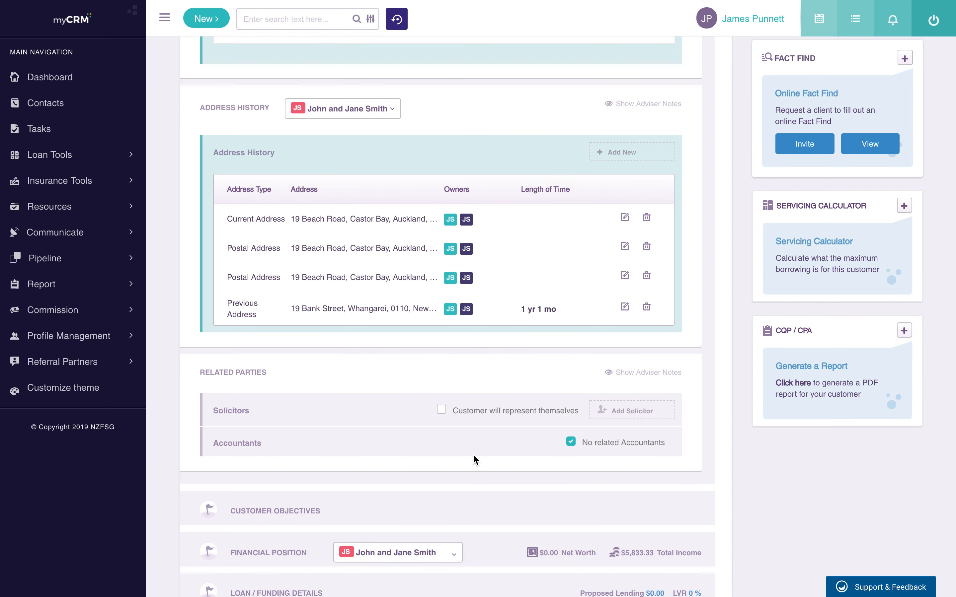
left_click(449, 410)
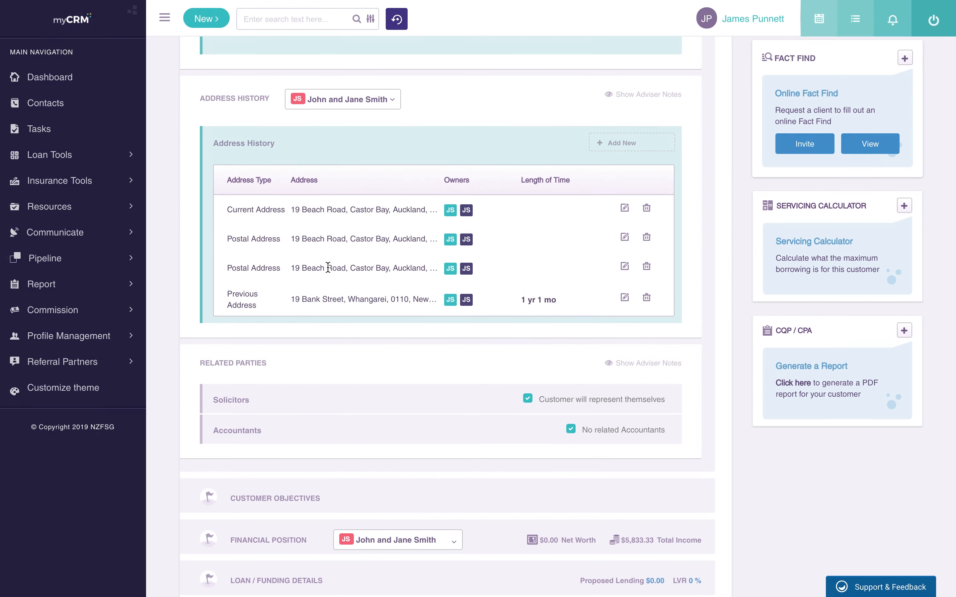
scroll(323, 386, "down", 2)
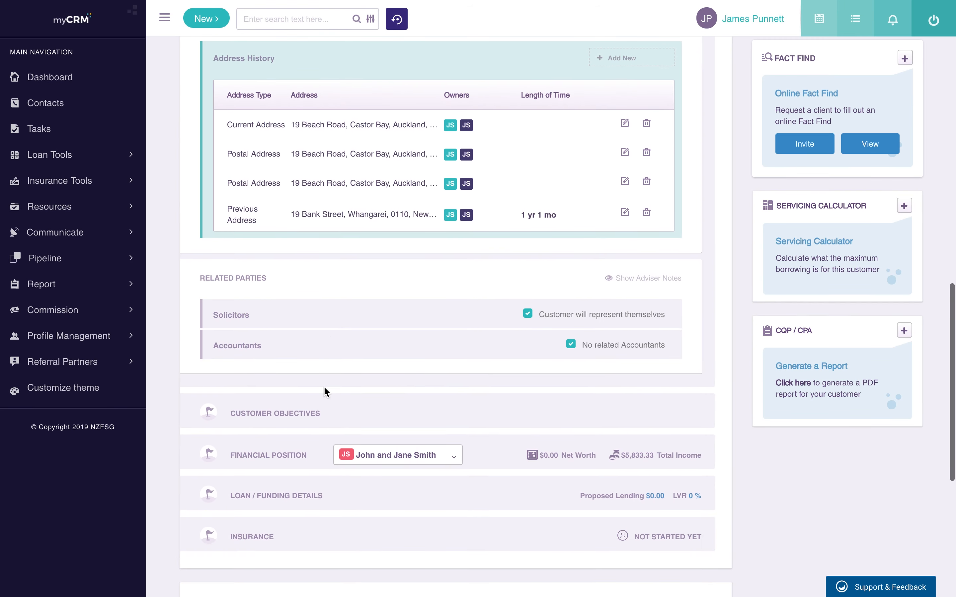
Step: Set primary purpose to First Home Buyer - Owner Occupied and record the Milford house goal
left_click(257, 414)
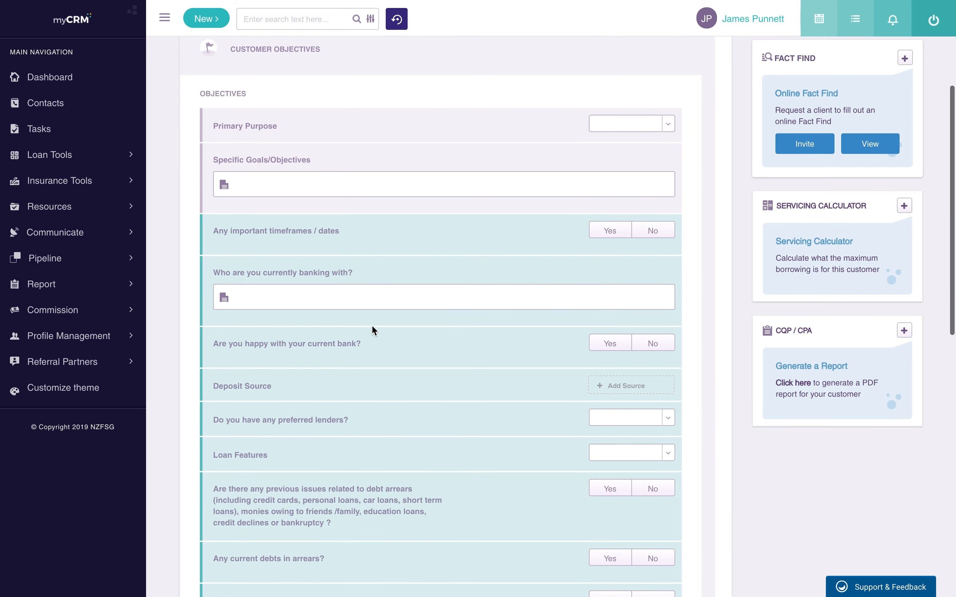
scroll(371, 325, "up", 4)
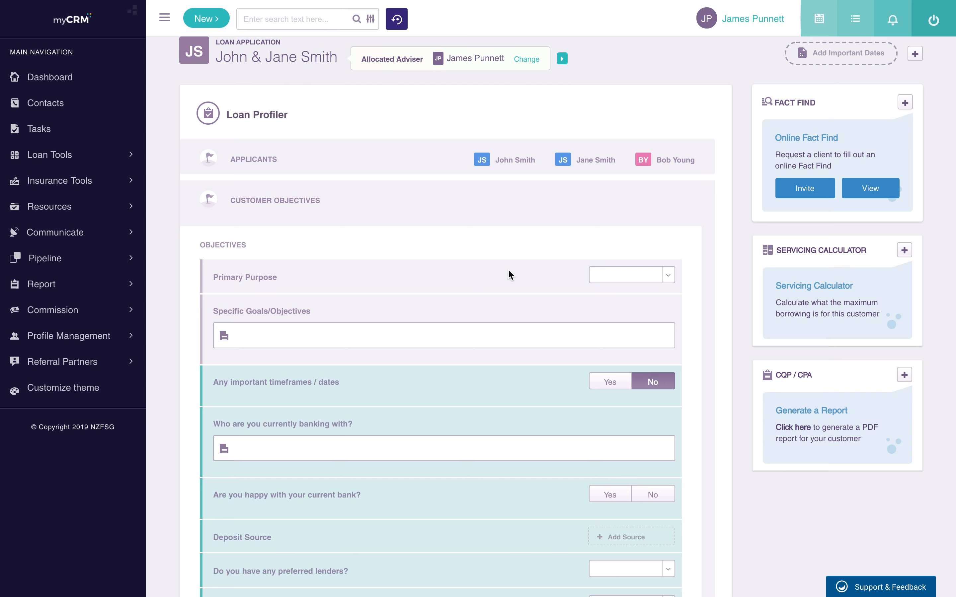
left_click(623, 283)
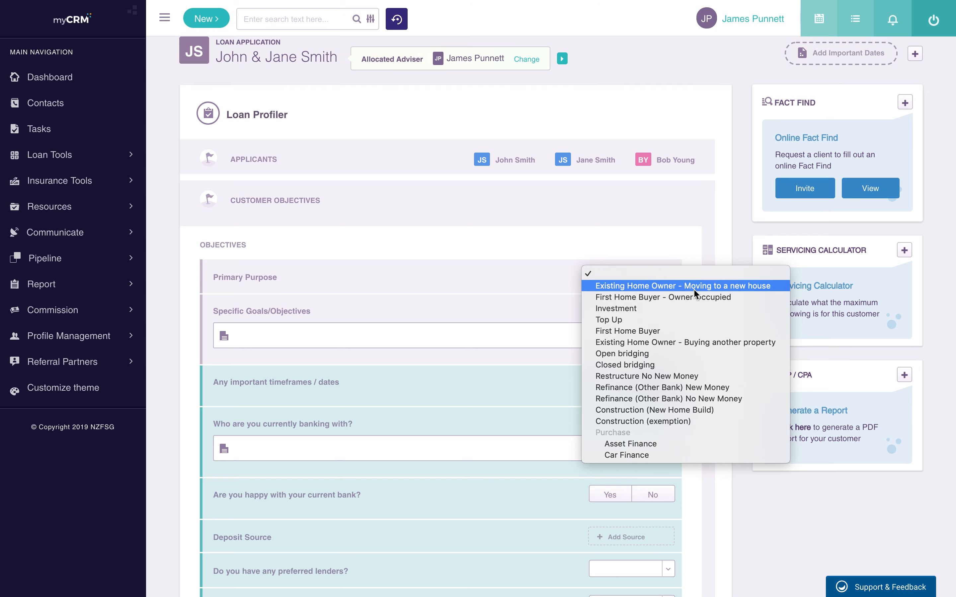
left_click(687, 297)
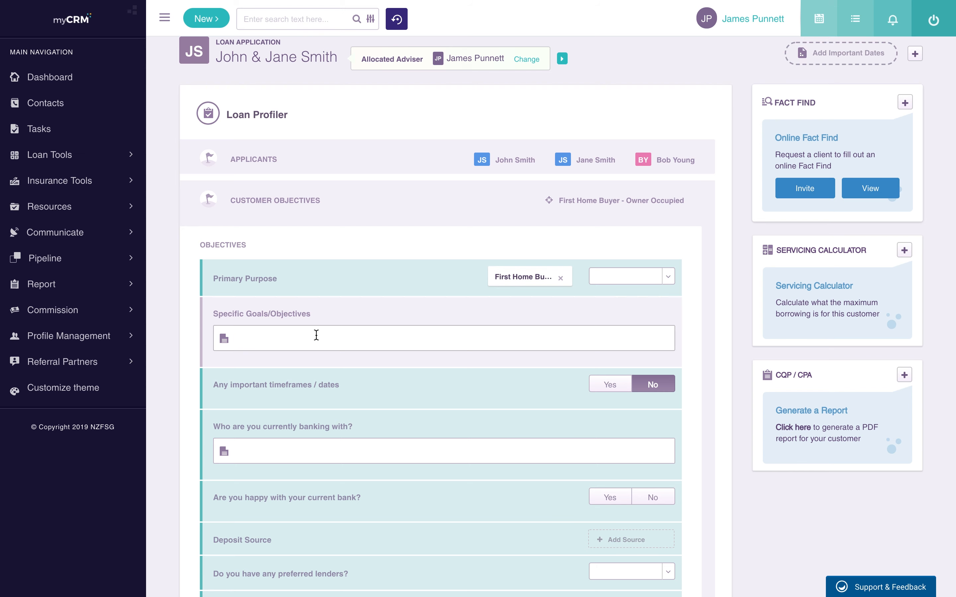
left_click(316, 336)
type("They are looking to purchase a house in Milford")
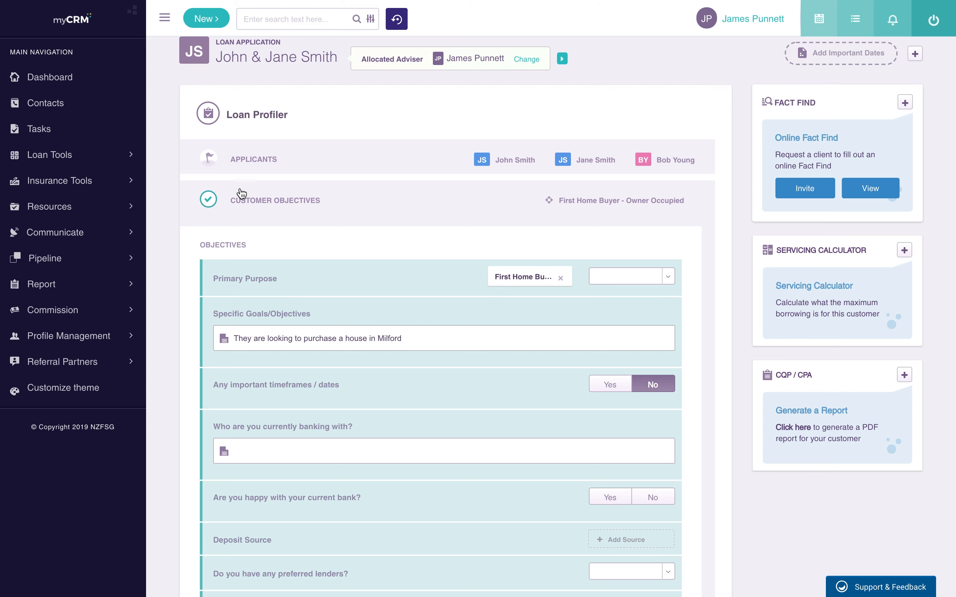
Step: Record ANZ as their current bank, answer Yes to being happy, and collapse Customer Objectives
scroll(455, 379, "down", 2)
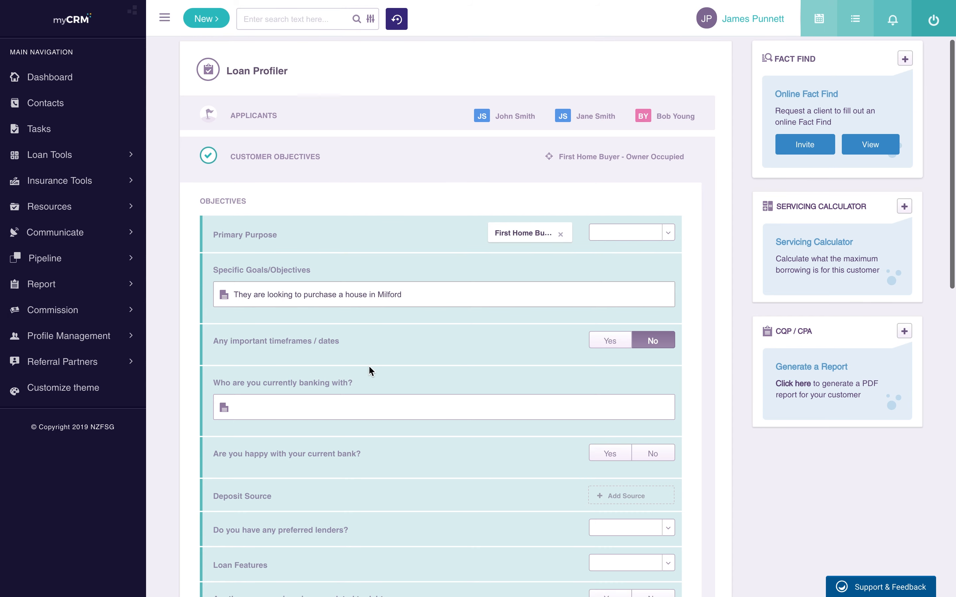
left_click(311, 415)
type("ANZ")
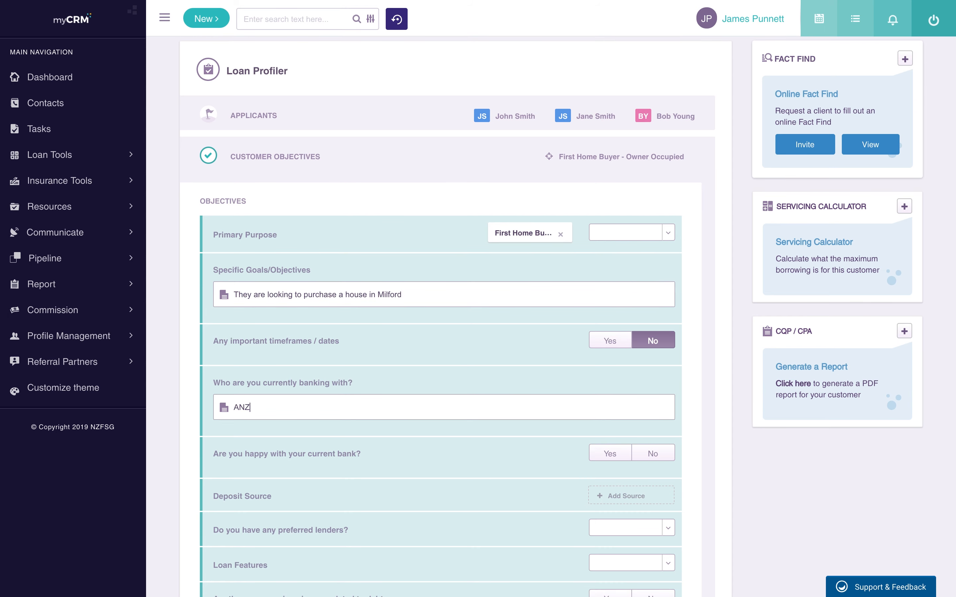
scroll(657, 331, "down", 3)
left_click(609, 316)
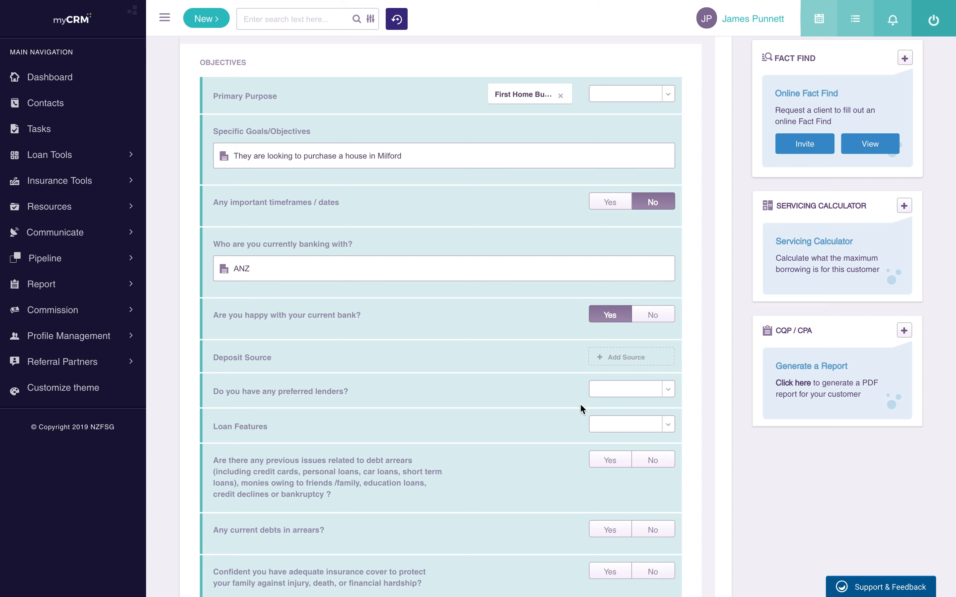
scroll(650, 396, "down", 4)
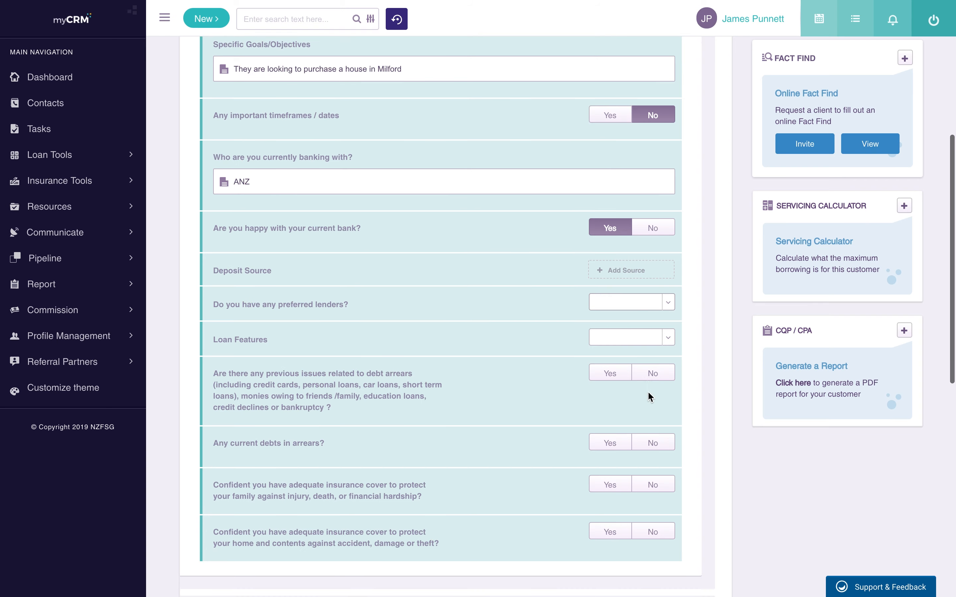
scroll(649, 396, "up", 7)
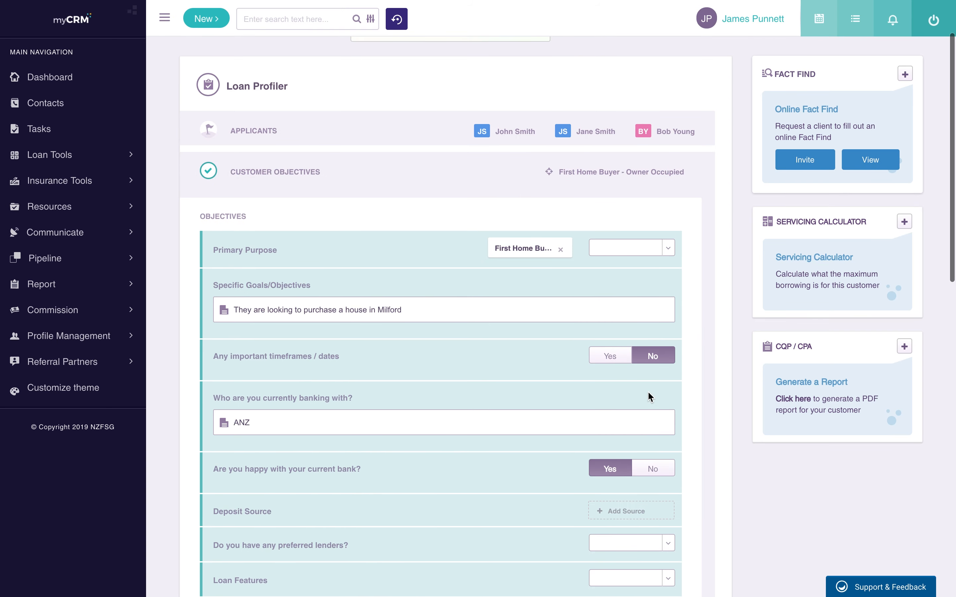
scroll(649, 396, "up", 3)
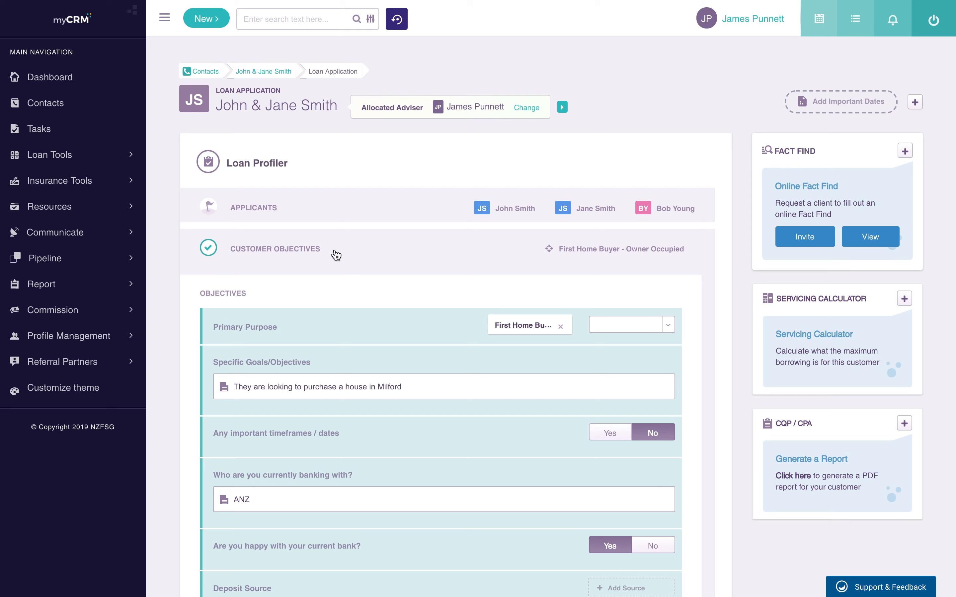
left_click(334, 254)
scroll(335, 255, "down", 5)
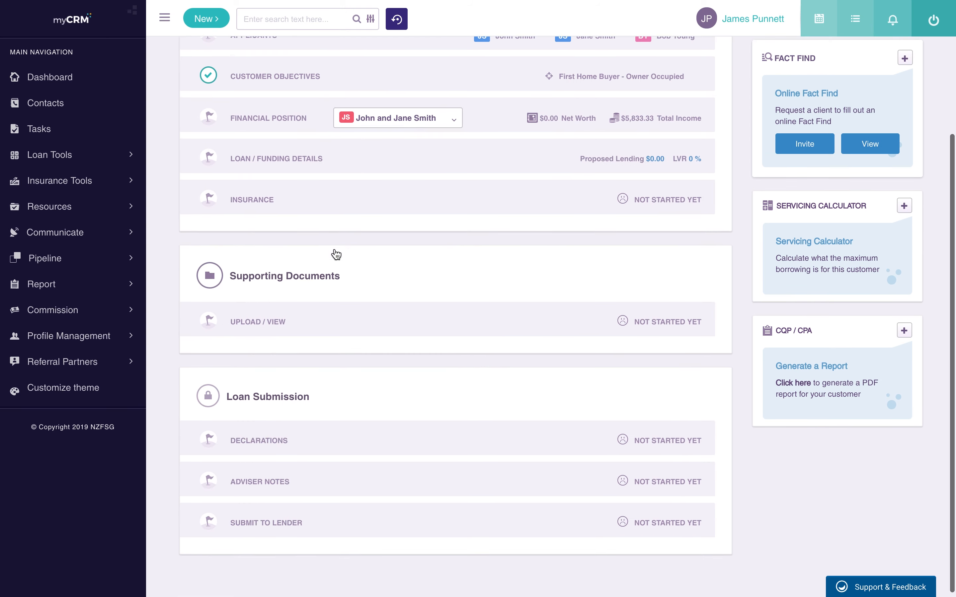
Step: Expand Financial Position, briefly view the guarantor's, then return to the couple's $5,833.33 income view
left_click(264, 118)
scroll(305, 192, "up", 3)
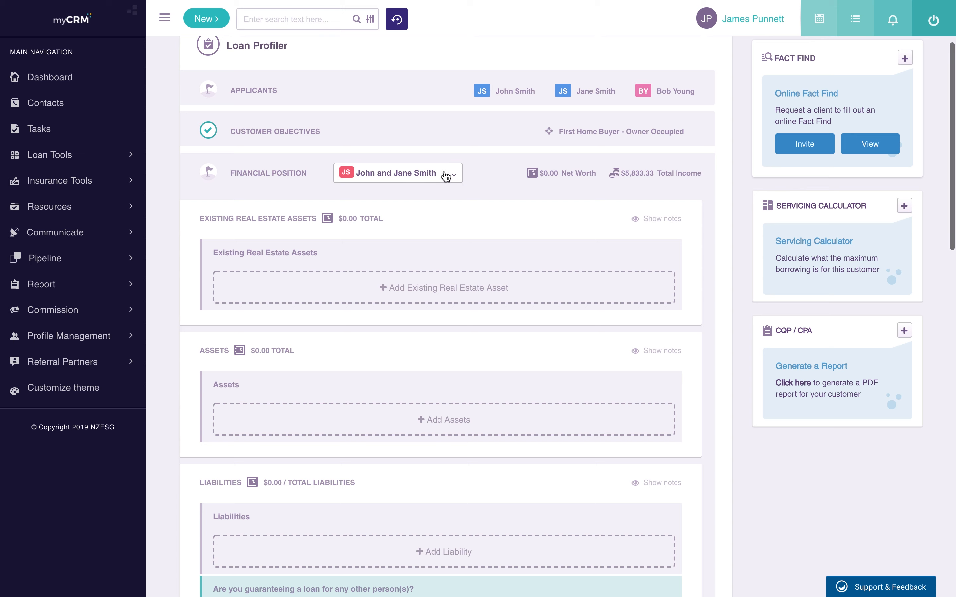
left_click(415, 174)
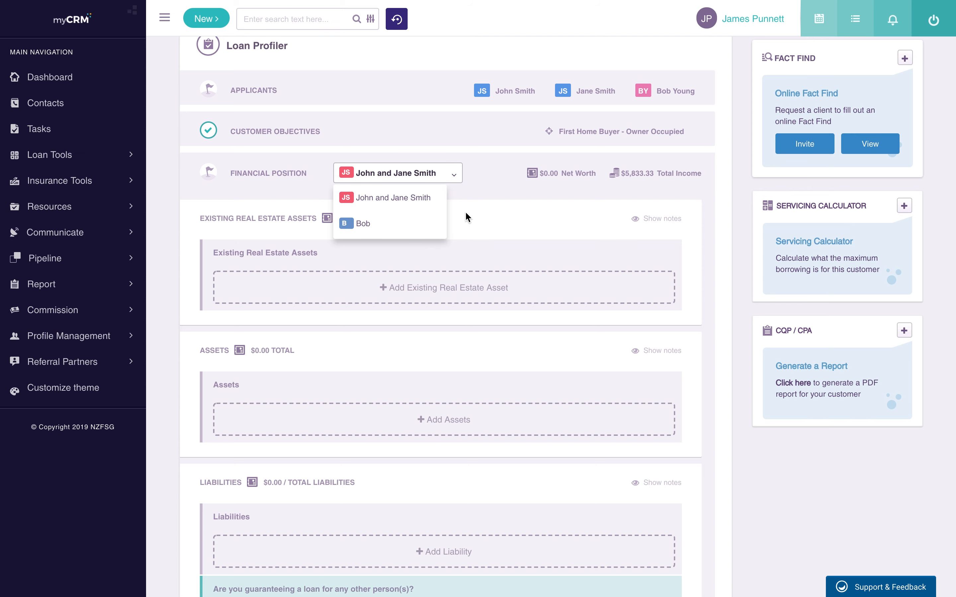
left_click(391, 224)
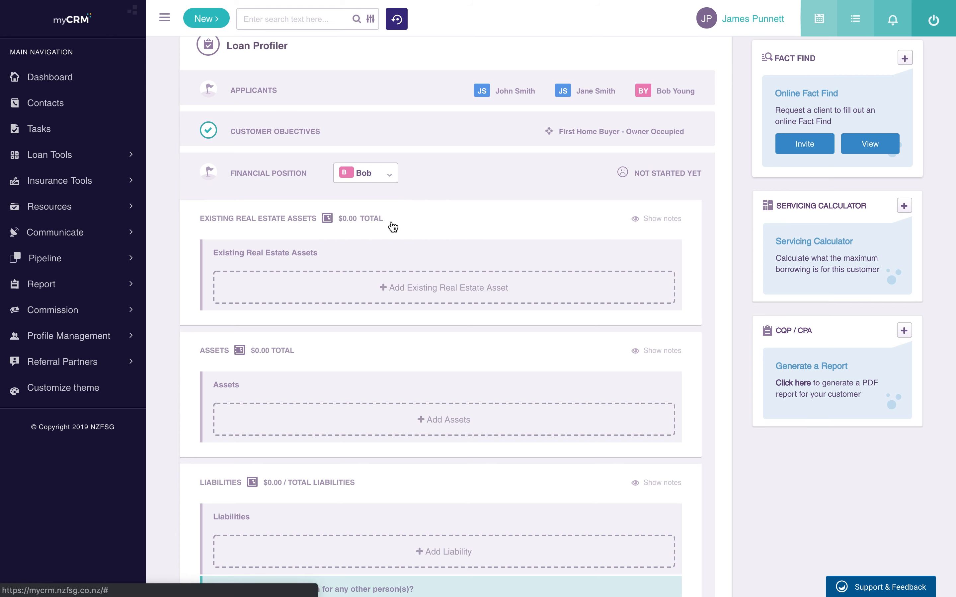
left_click(372, 175)
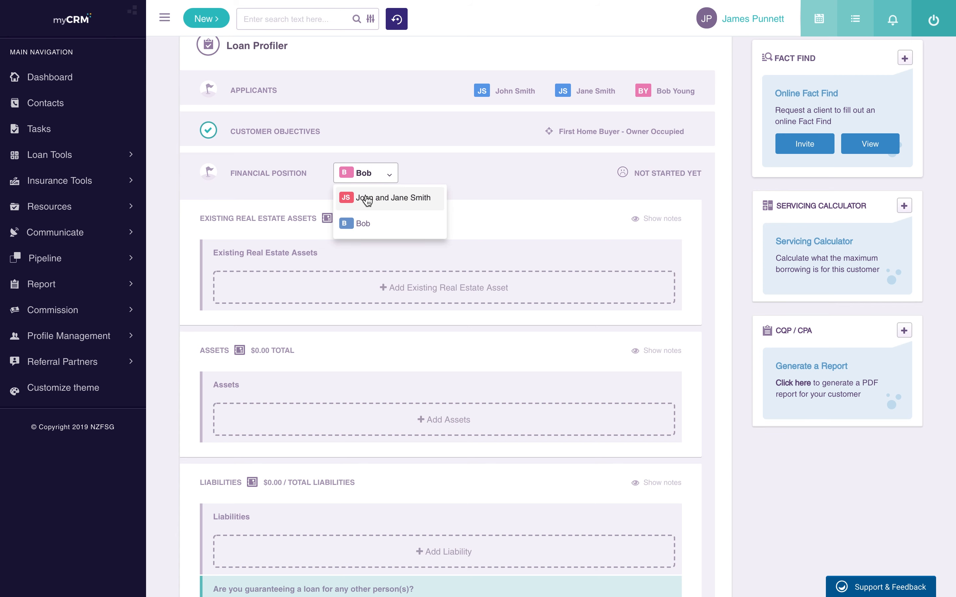
left_click(367, 200)
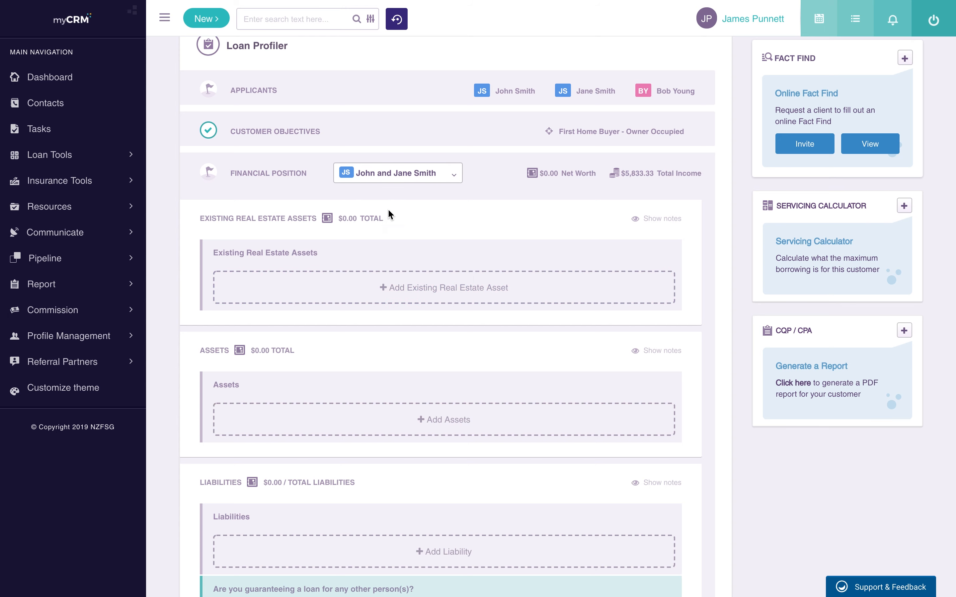
scroll(400, 243, "down", 3)
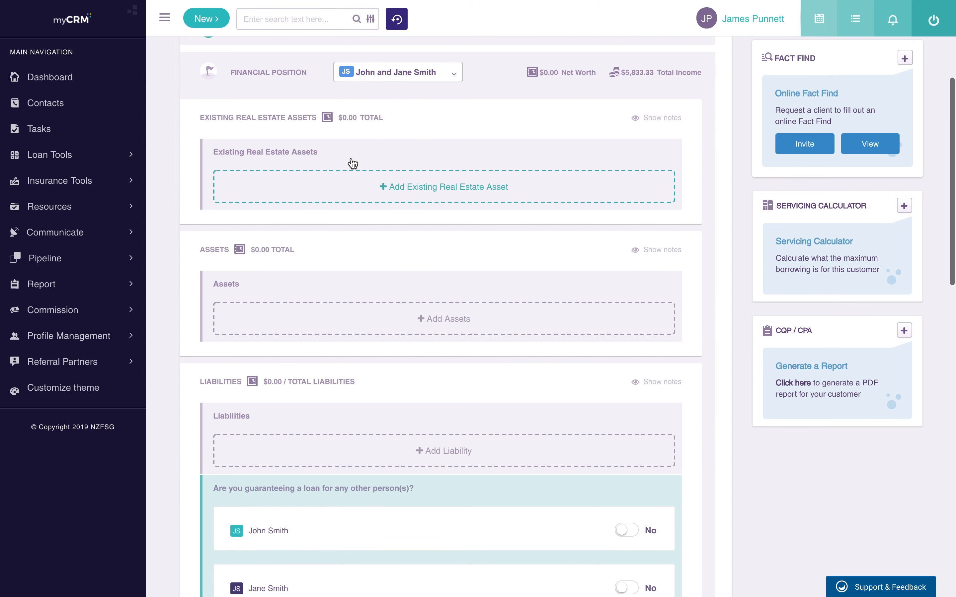
scroll(345, 223, "down", 1)
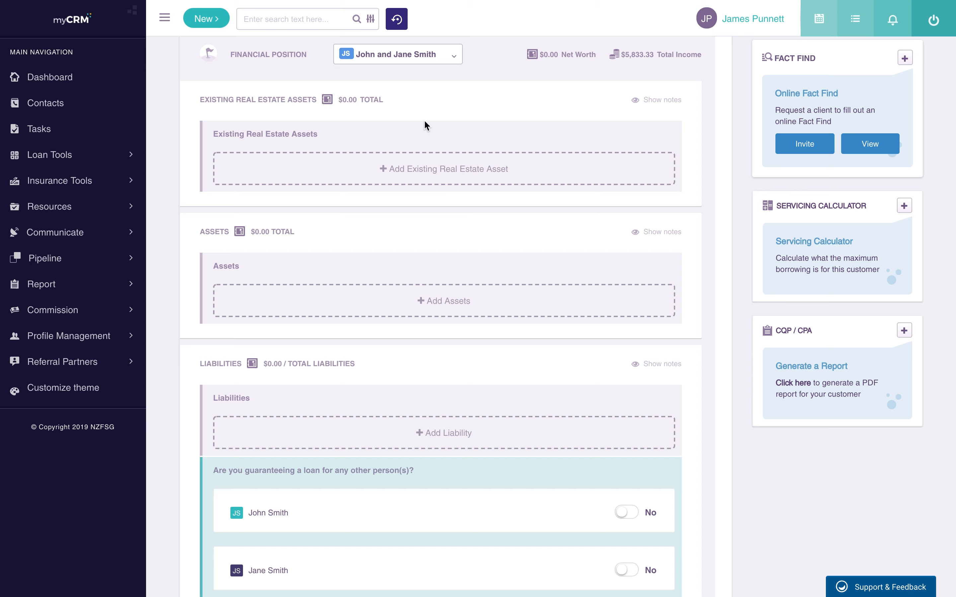
Step: Add an existing residential real estate asset at the client's known address, Owner Occupied, Std Residential
left_click(427, 172)
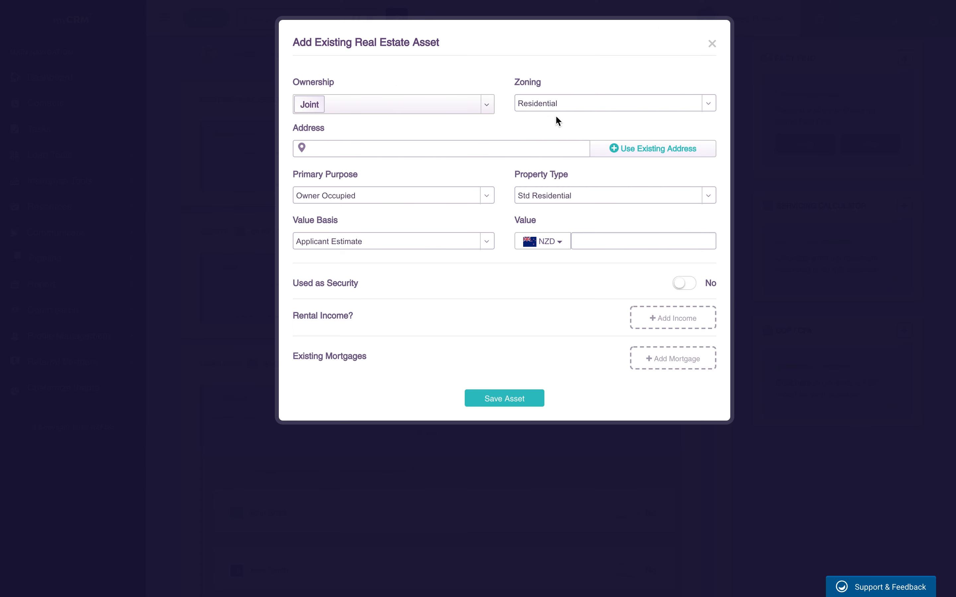
left_click(621, 109)
left_click(618, 104)
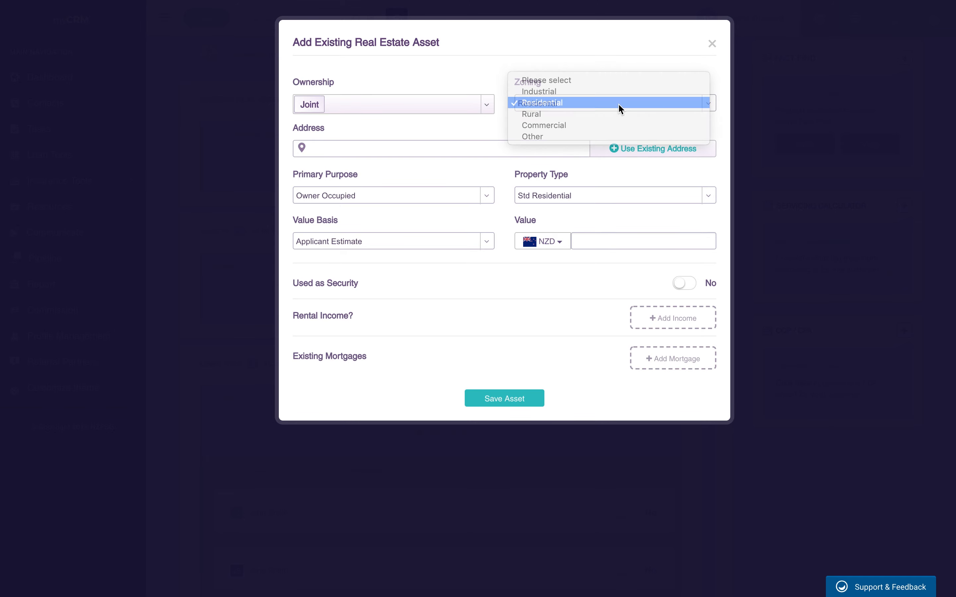
left_click(367, 151)
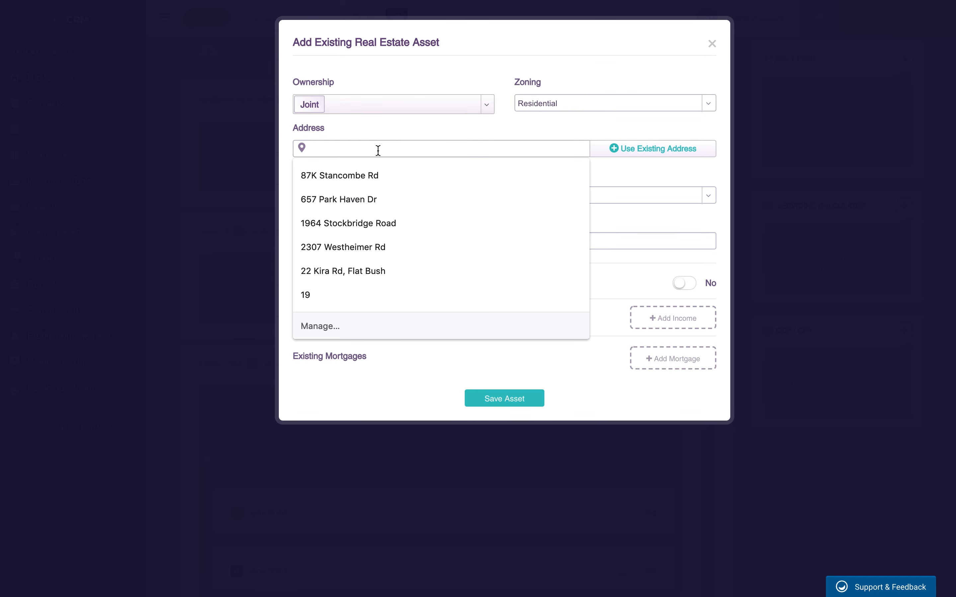
left_click(635, 151)
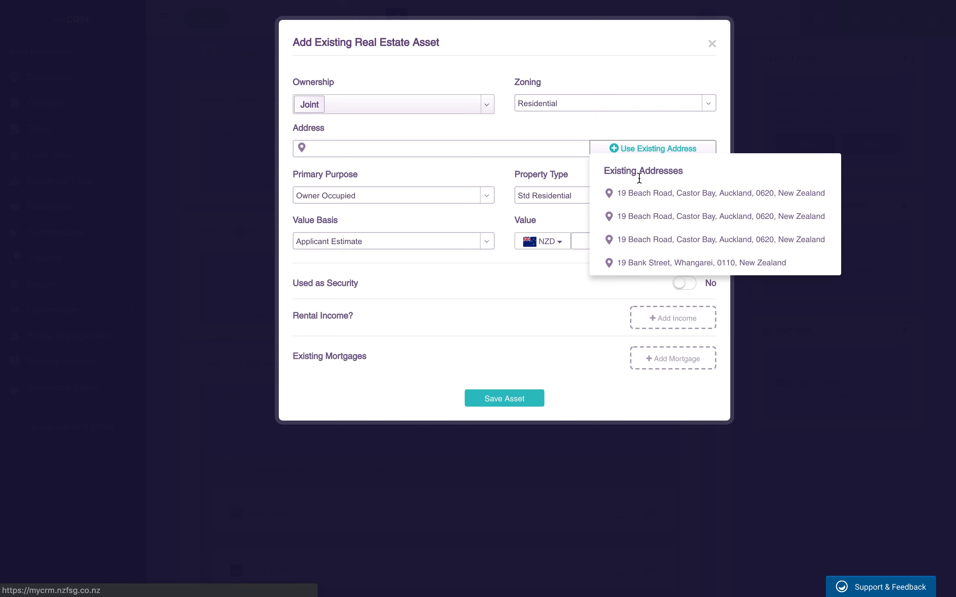
left_click(642, 263)
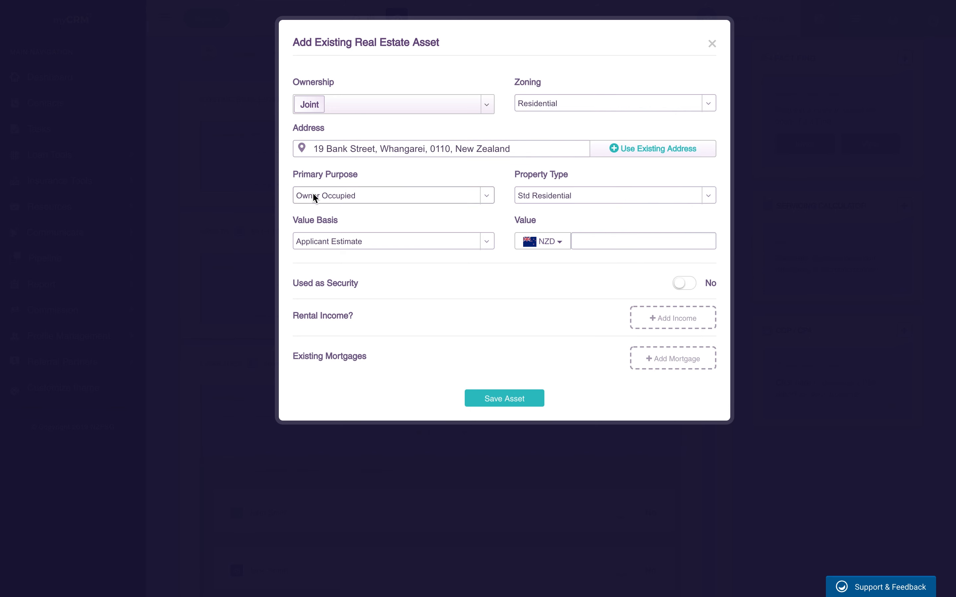
left_click(488, 195)
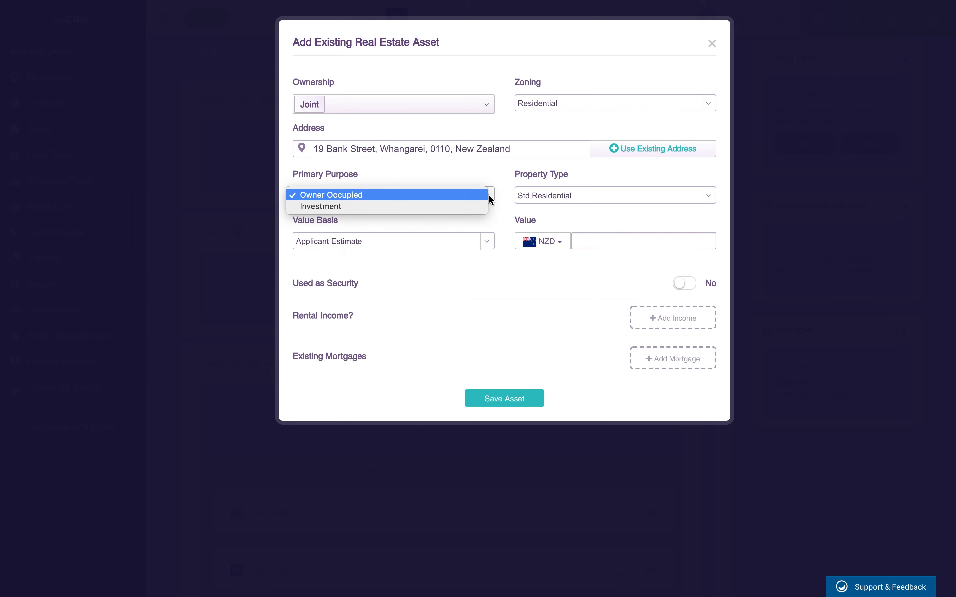
left_click(539, 198)
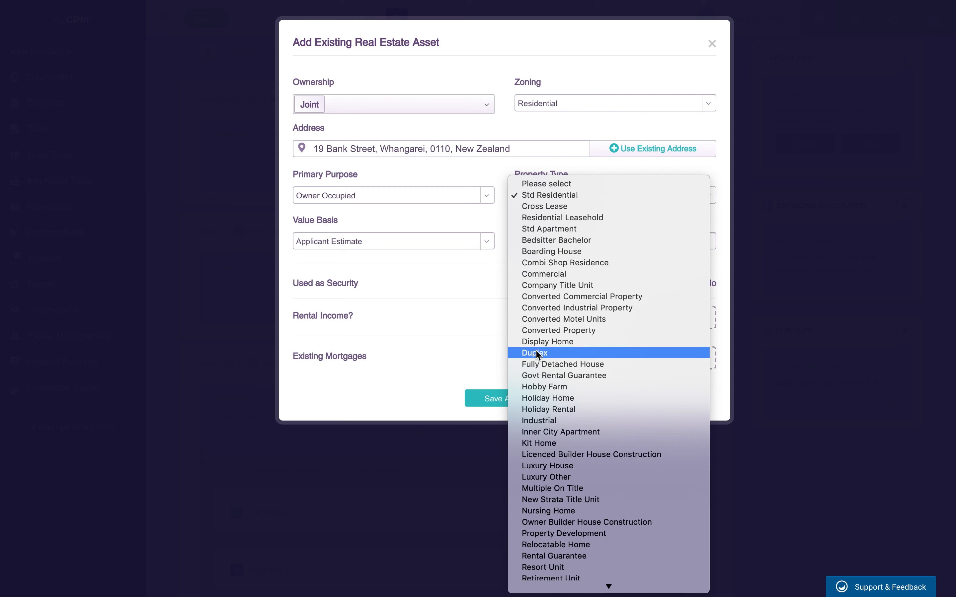
left_click(493, 219)
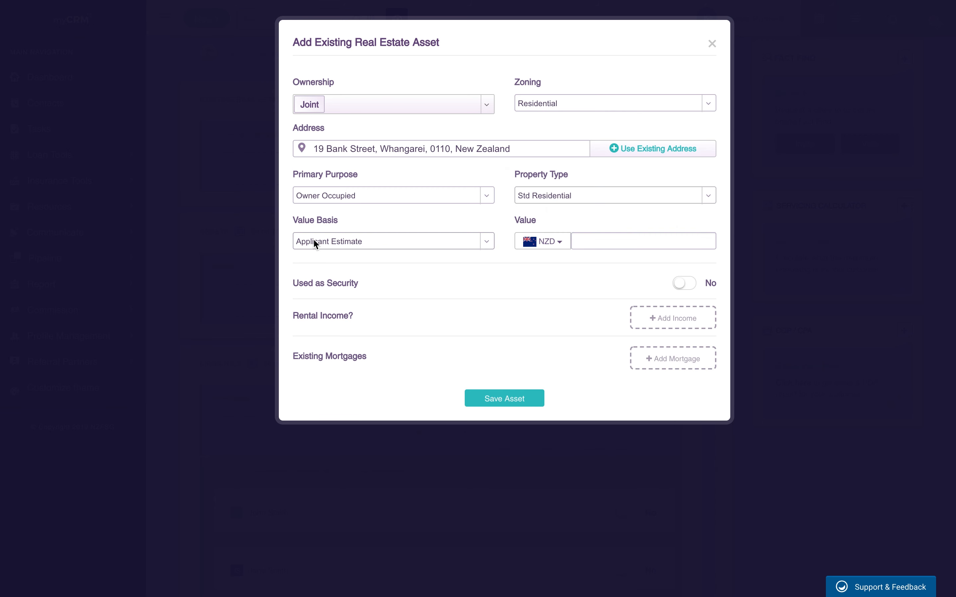
Step: Value the home at 500,000 on Certified Valuation and mark it as used as security
left_click(465, 241)
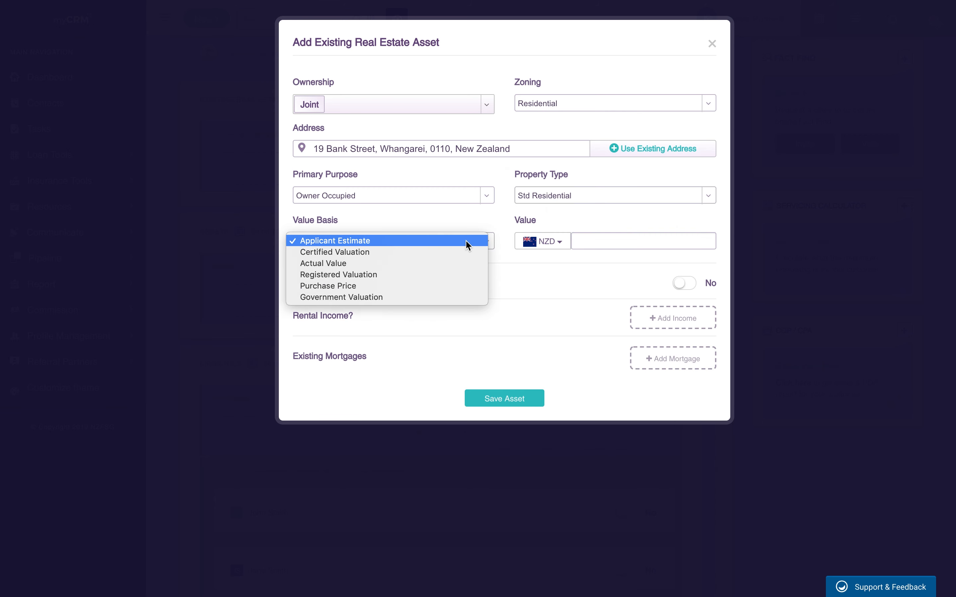
left_click(432, 256)
left_click(608, 247)
type("500,0")
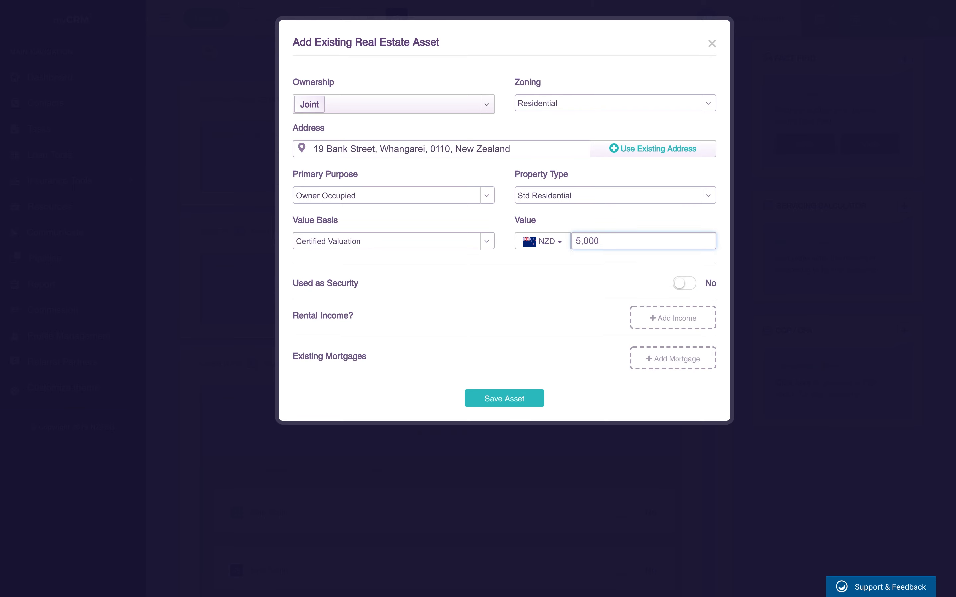
type("00")
left_click(498, 282)
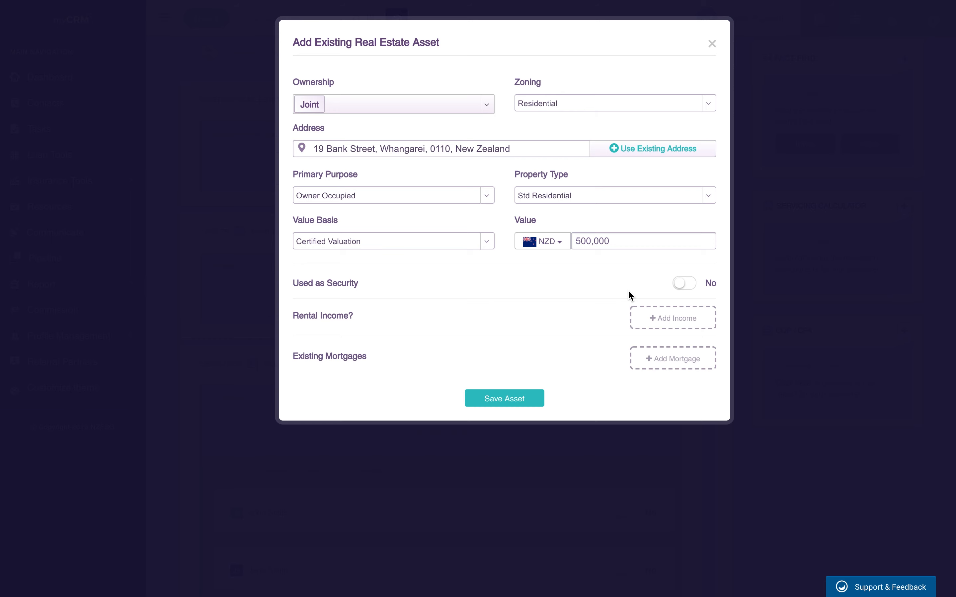
left_click(687, 288)
left_click(680, 321)
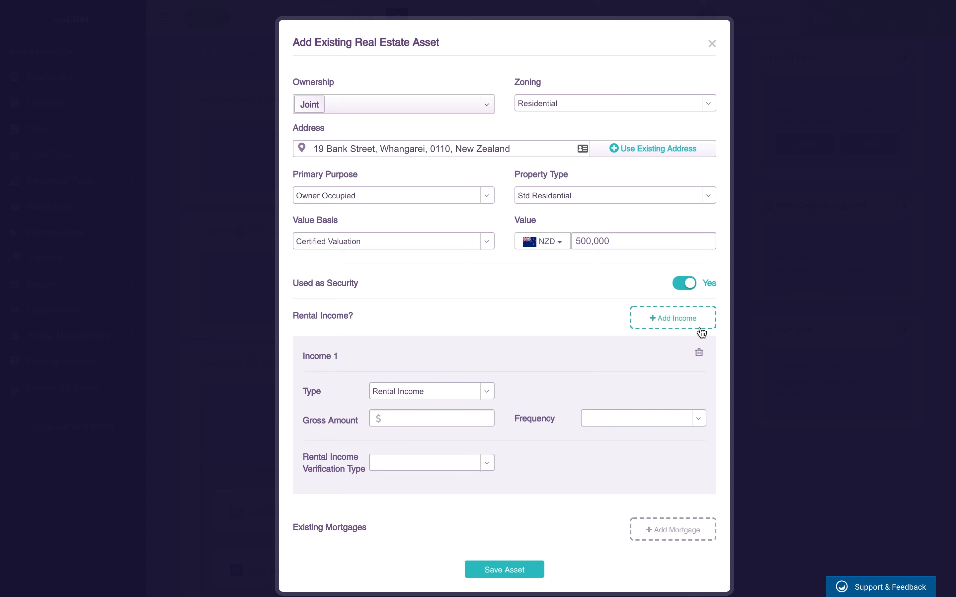
left_click(699, 353)
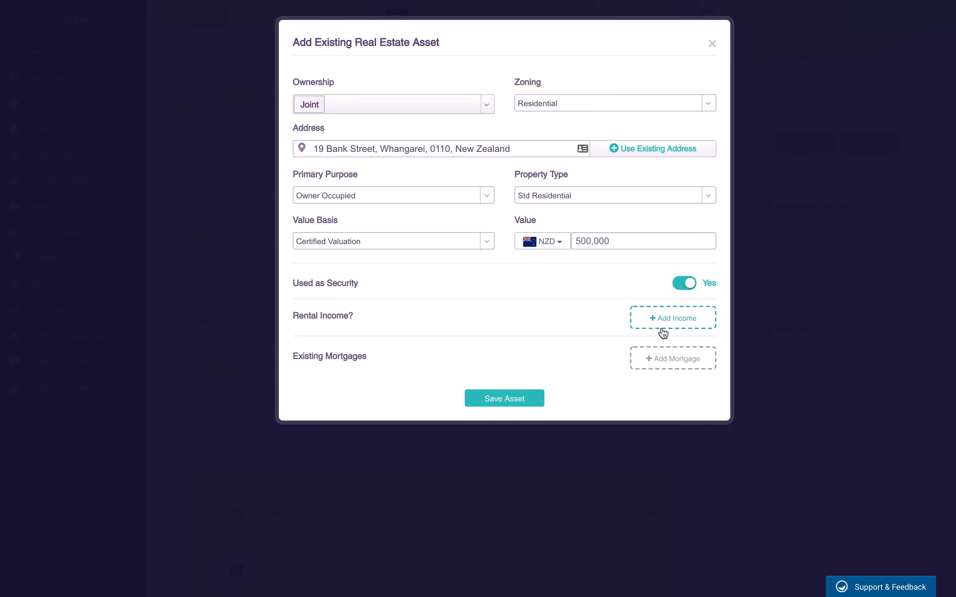
left_click(690, 364)
Step: Set Mortgage 1 as a First-priority ANZ mortgage marked for refinancing
scroll(558, 387, "down", 3)
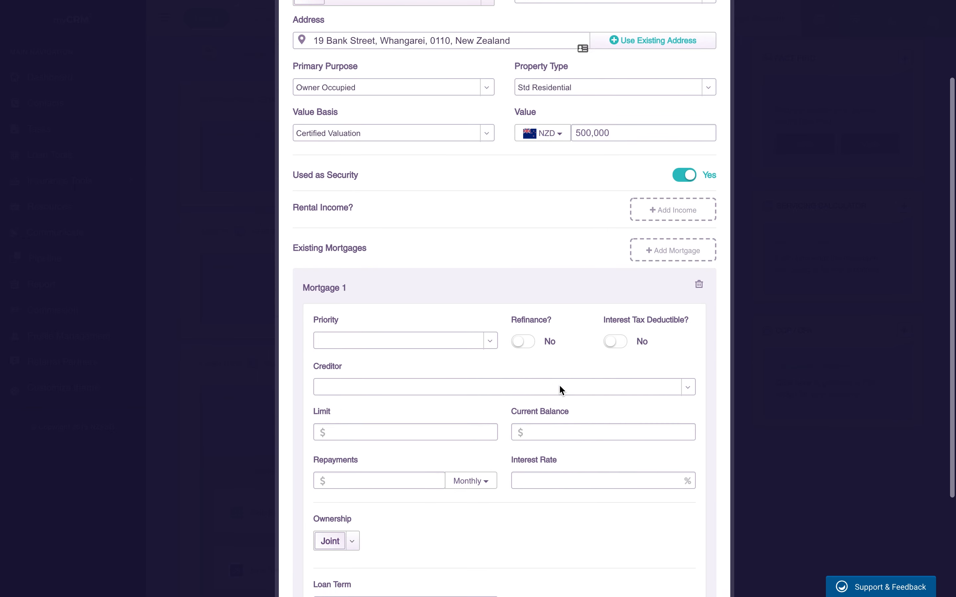
left_click(386, 347)
left_click(374, 350)
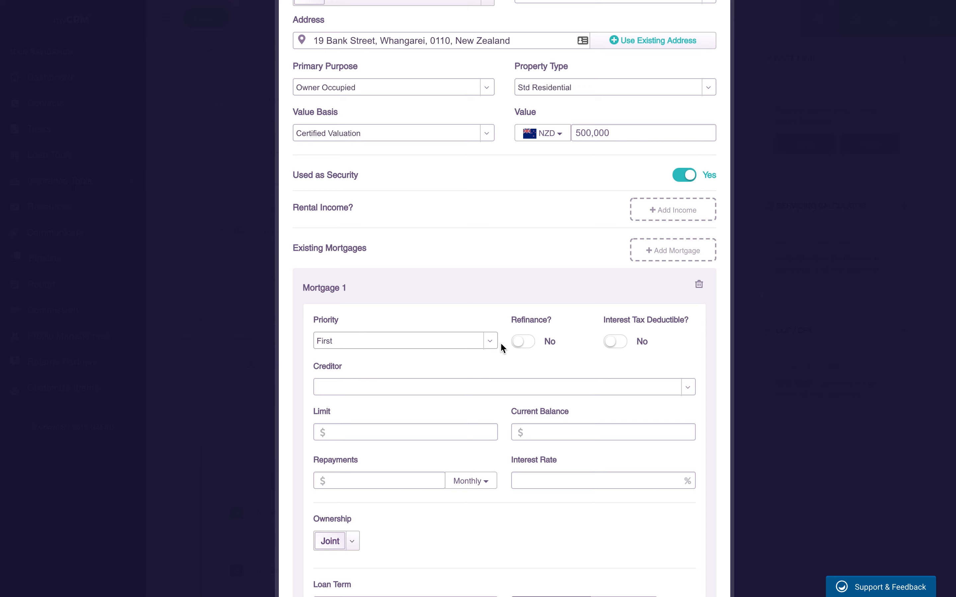
scroll(500, 344, "down", 1)
left_click(525, 297)
left_click(488, 341)
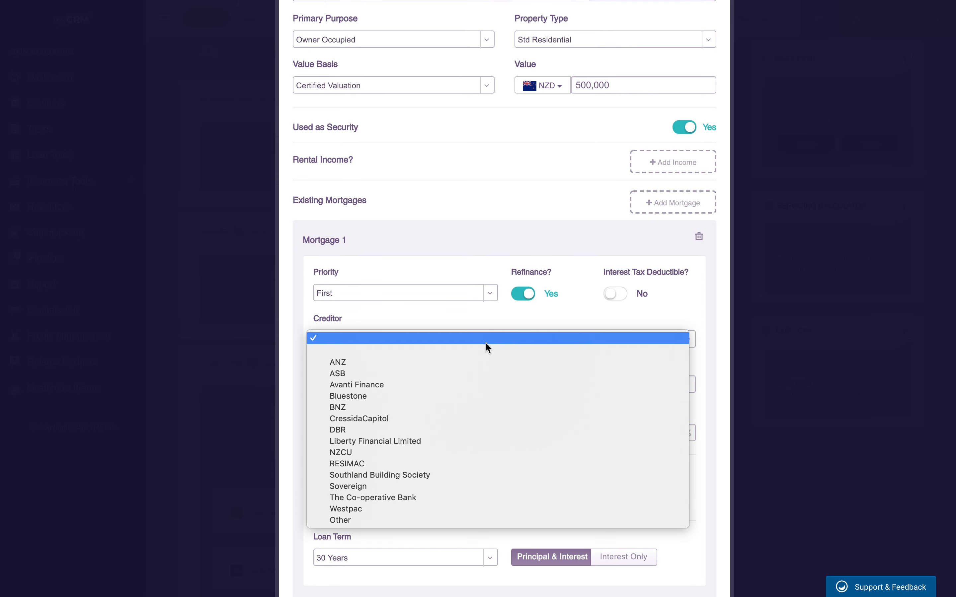
left_click(474, 365)
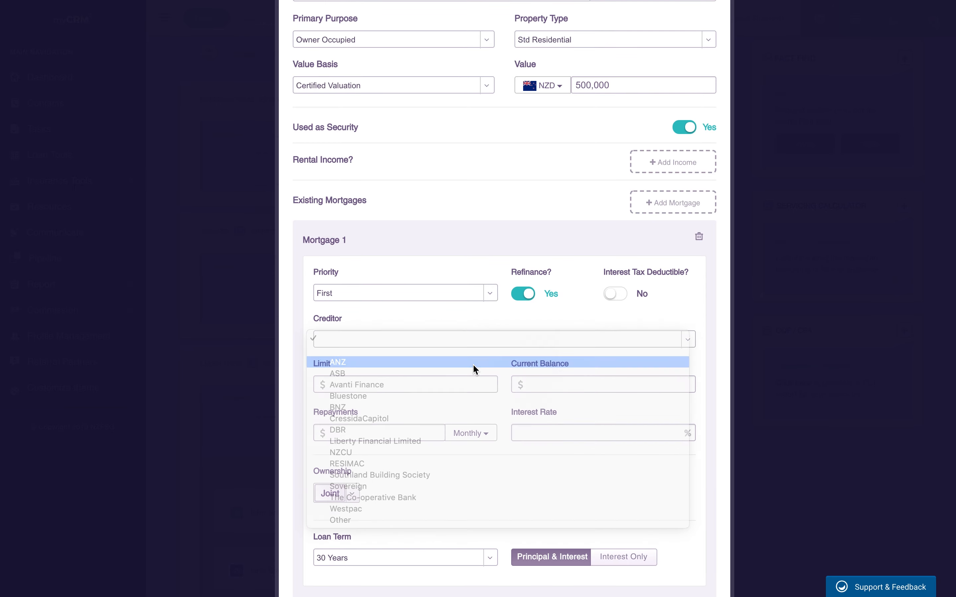
Step: Enter a $400,000 limit and balance, $1,234 repayments and 5.75% interest, then save the asset
left_click(404, 385)
type("5")
key("BackSpace")
type("4000000")
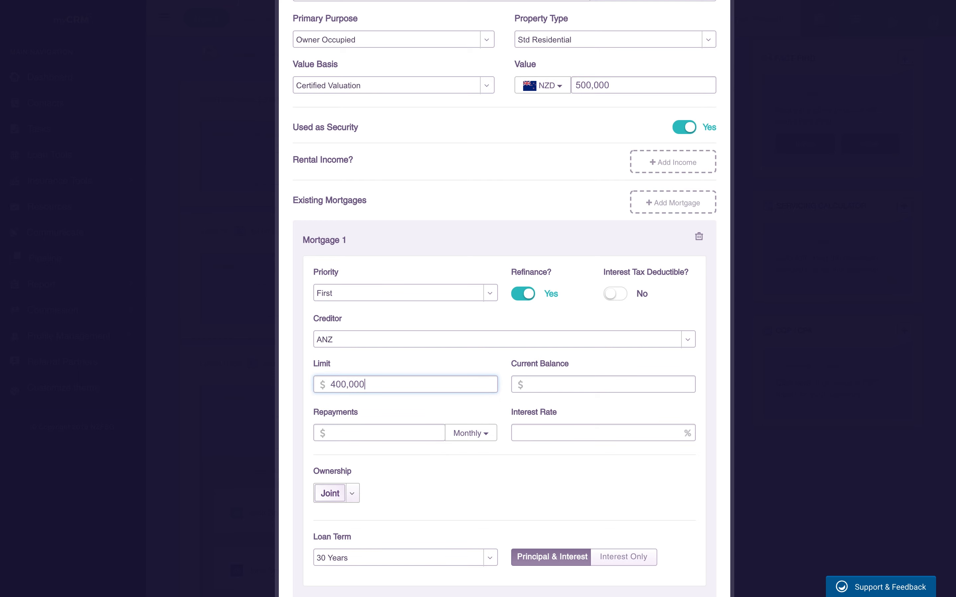
key("Tab")
type("400000")
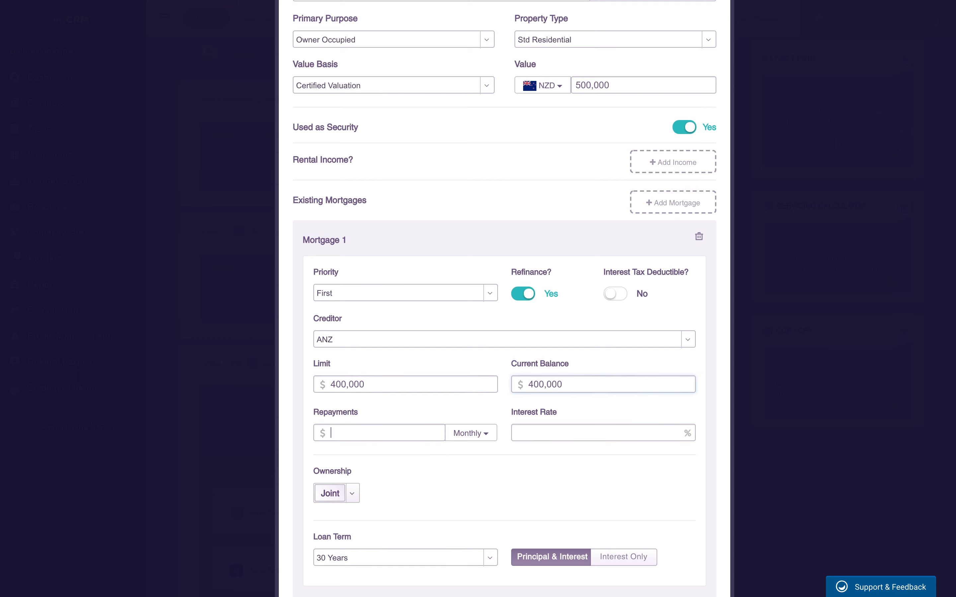
key("Tab")
type("1234")
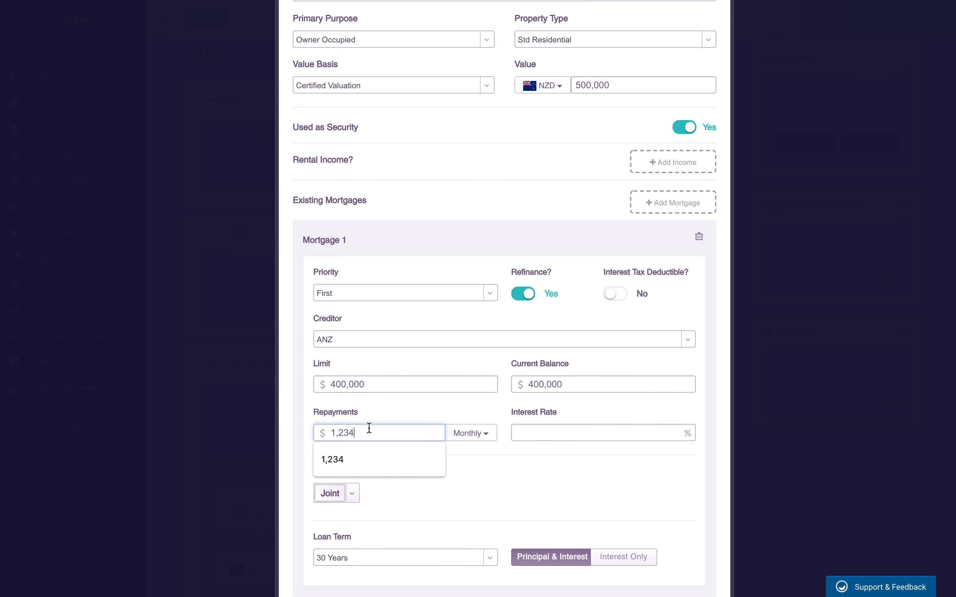
left_click(538, 429)
type("5.75")
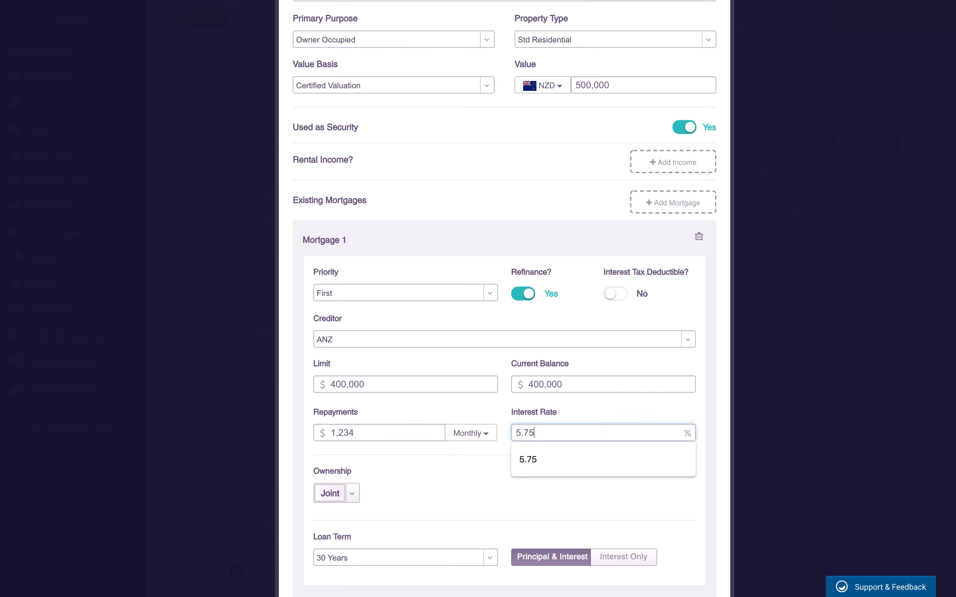
scroll(525, 431, "down", 2)
left_click(487, 412)
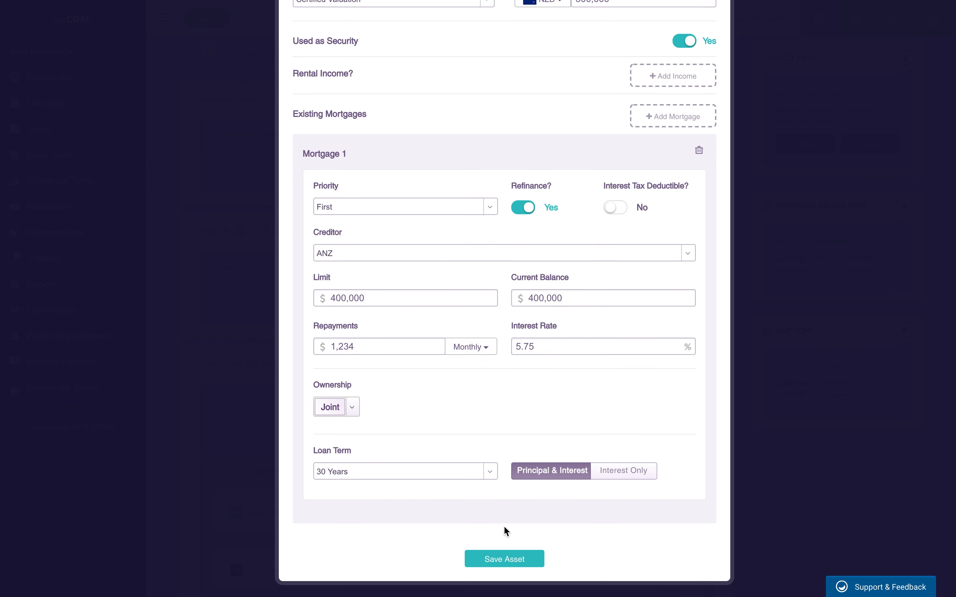
left_click(498, 560)
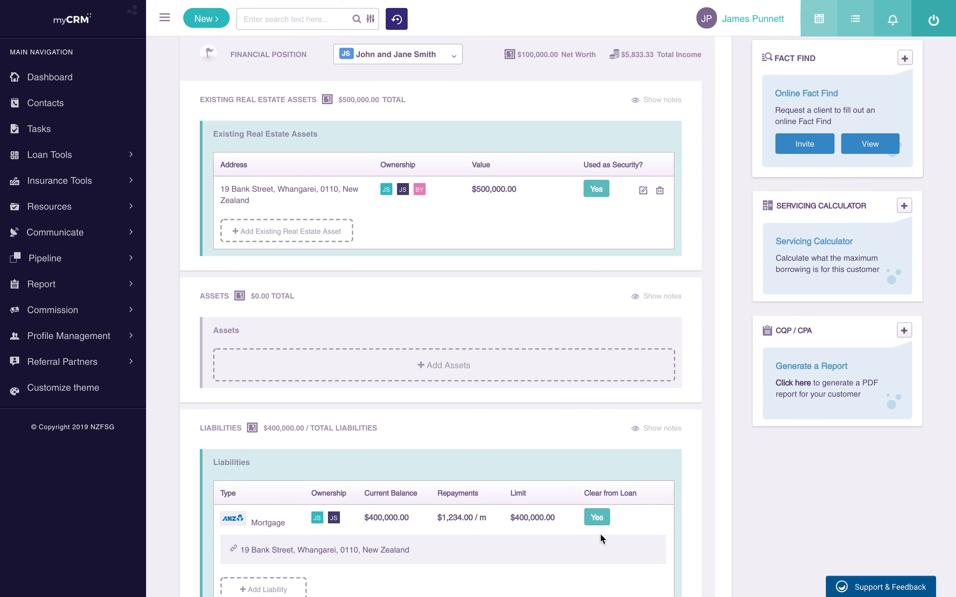
Step: Reopen the saved property's details to review them, then close without changes
scroll(588, 468, "down", 1)
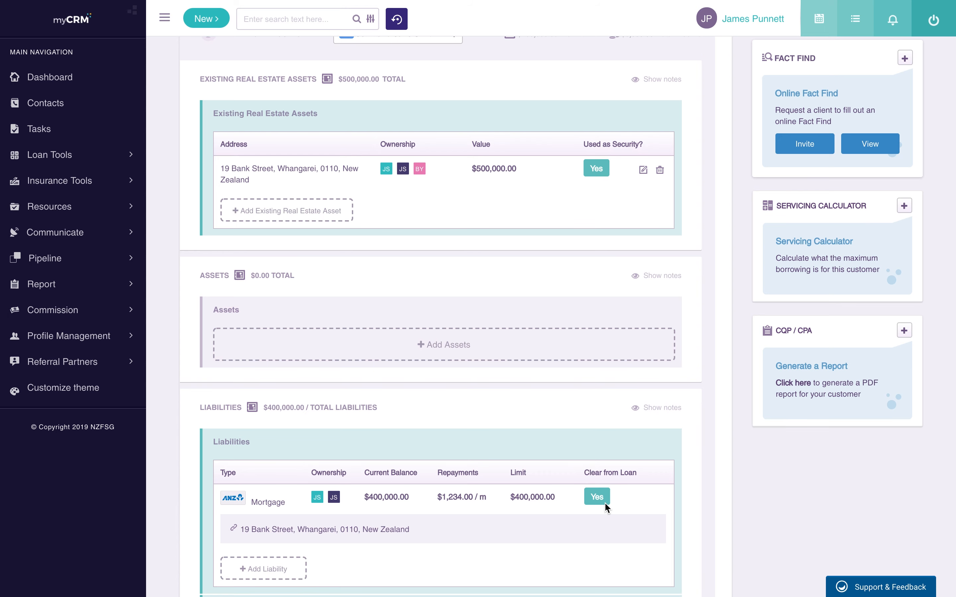
scroll(564, 440, "down", 1)
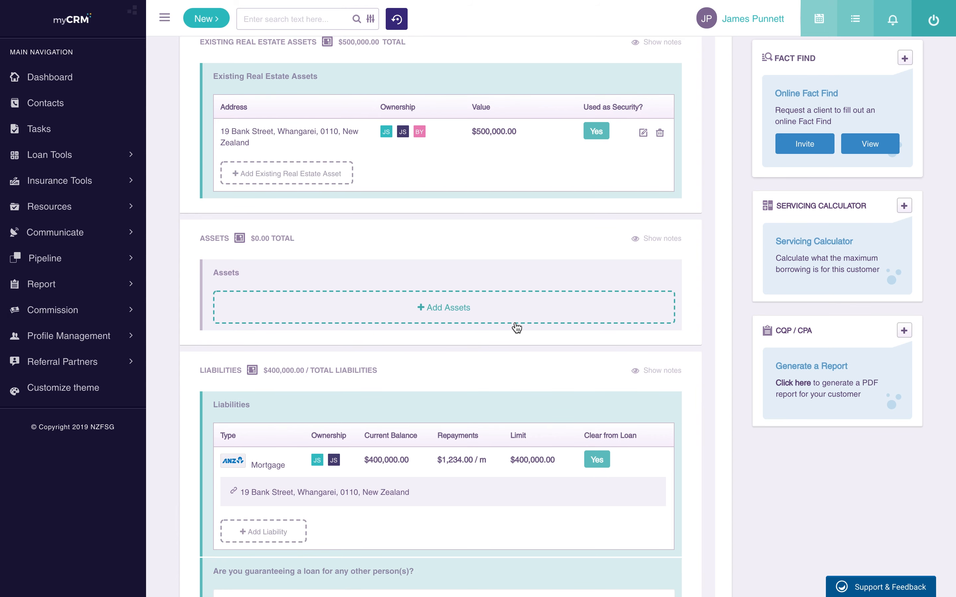
left_click(642, 134)
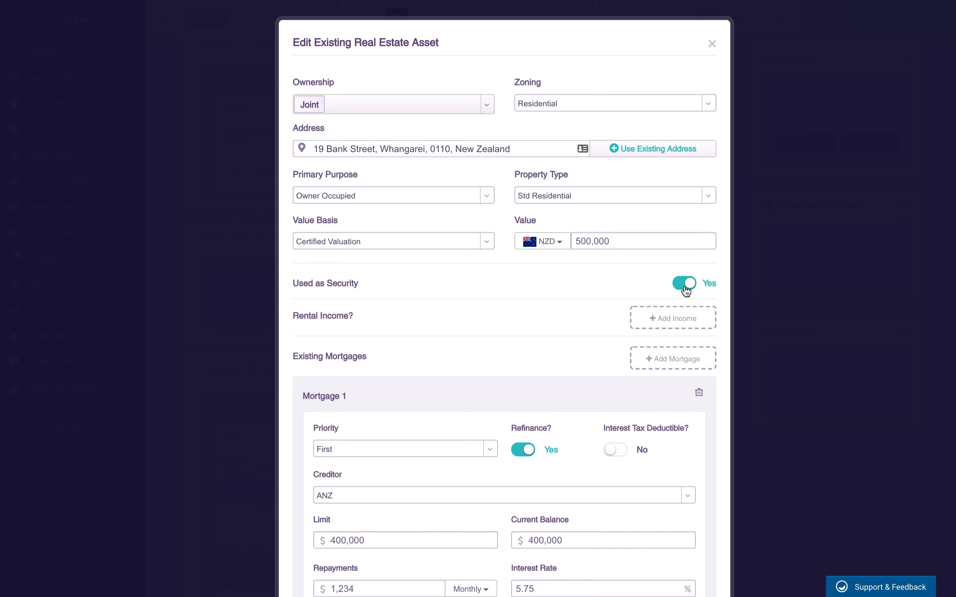
left_click(712, 44)
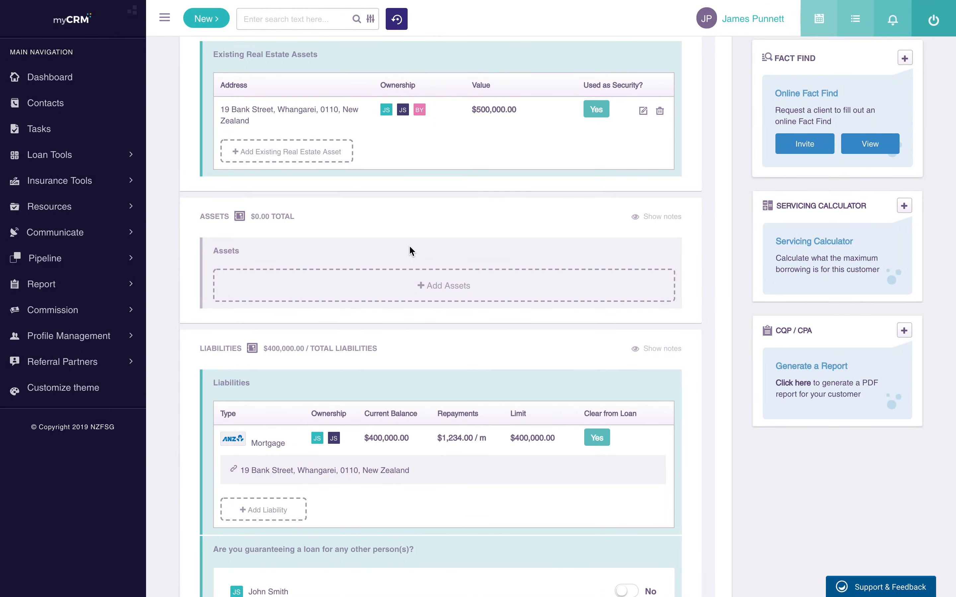
Step: Add a Boat asset valued at 2500 with the description 'Yamaha 65'
left_click(451, 291)
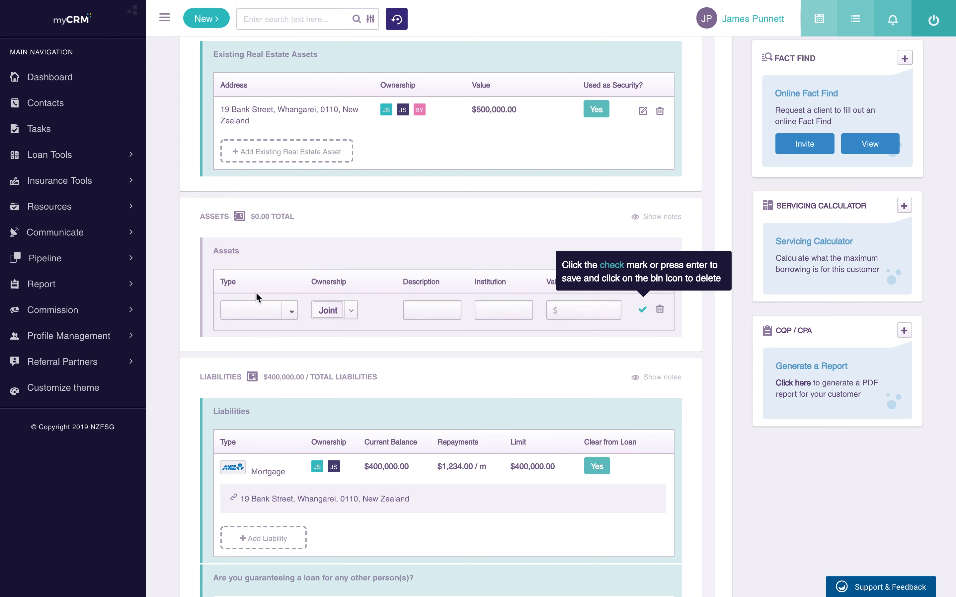
left_click(251, 309)
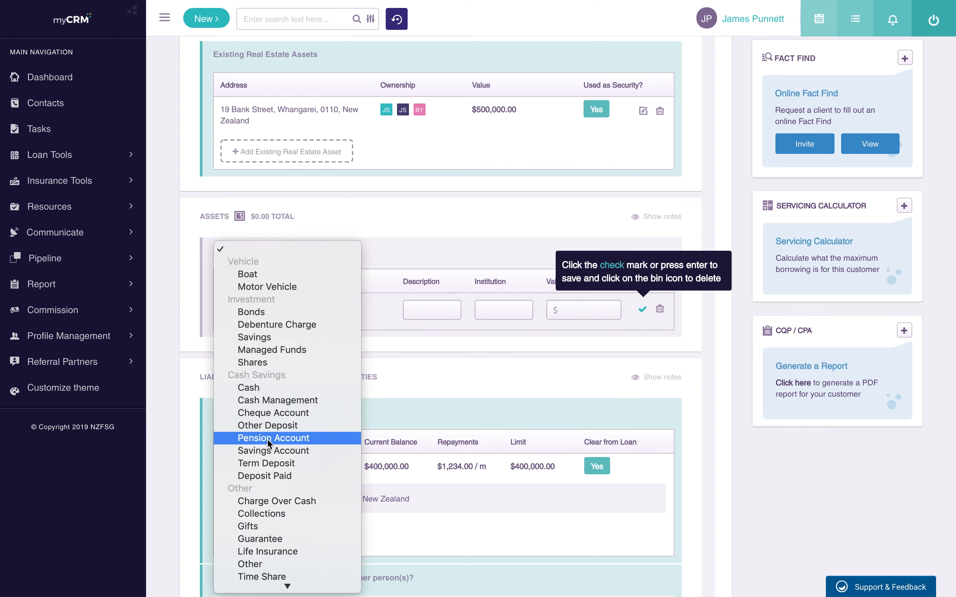
scroll(266, 438, "down", 3)
left_click(260, 228)
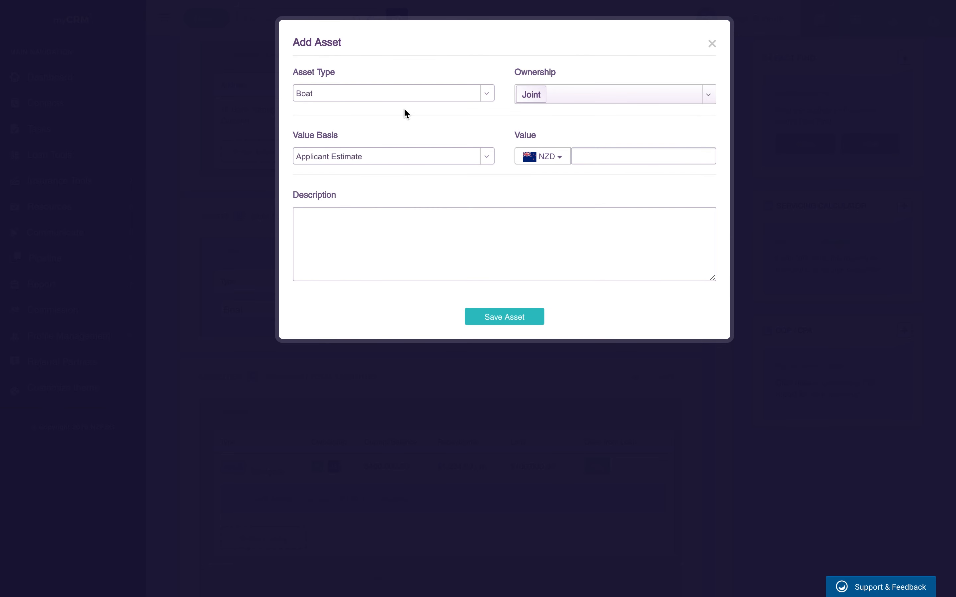
left_click(598, 158)
type("2500")
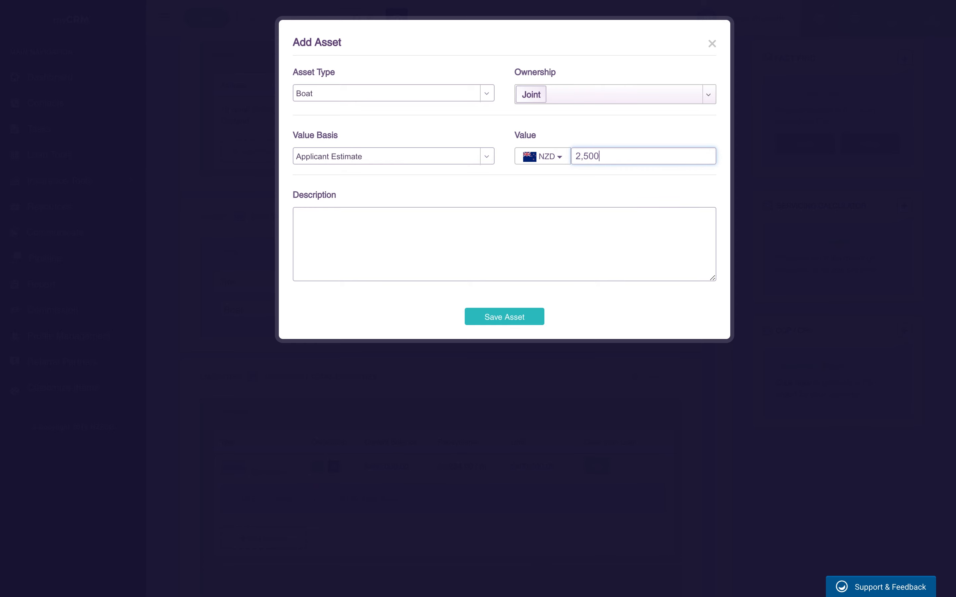
left_click(567, 237)
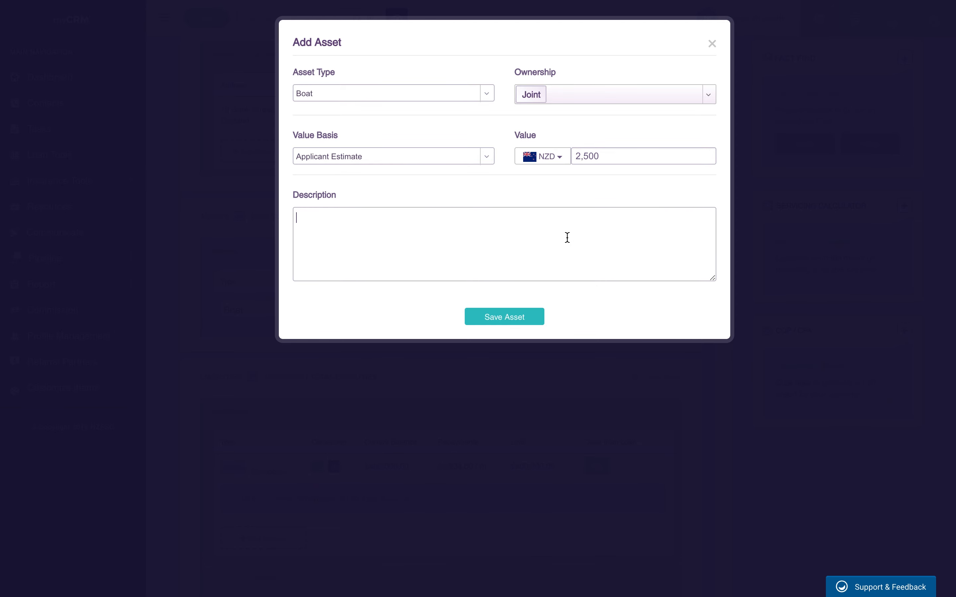
type("Yamaha 65")
left_click(522, 318)
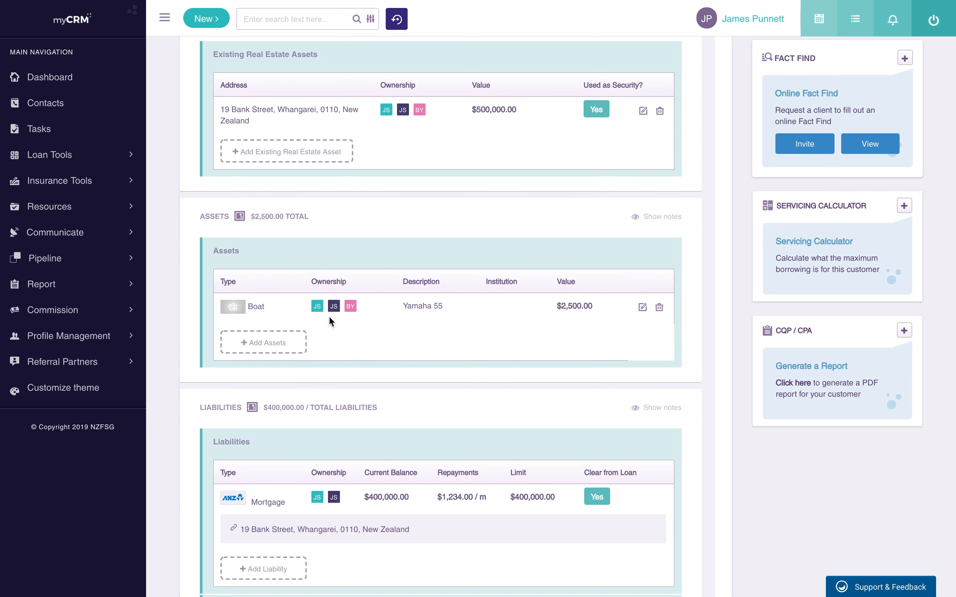
scroll(344, 311, "up", 3)
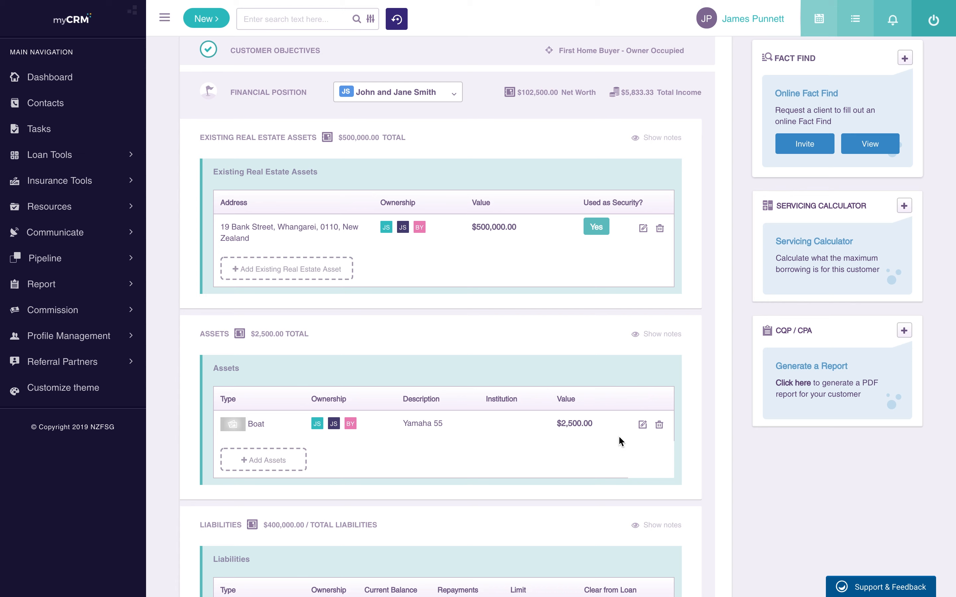
Step: Edit the boat so both applicants are listed as owners instead of Joint, and save
left_click(641, 426)
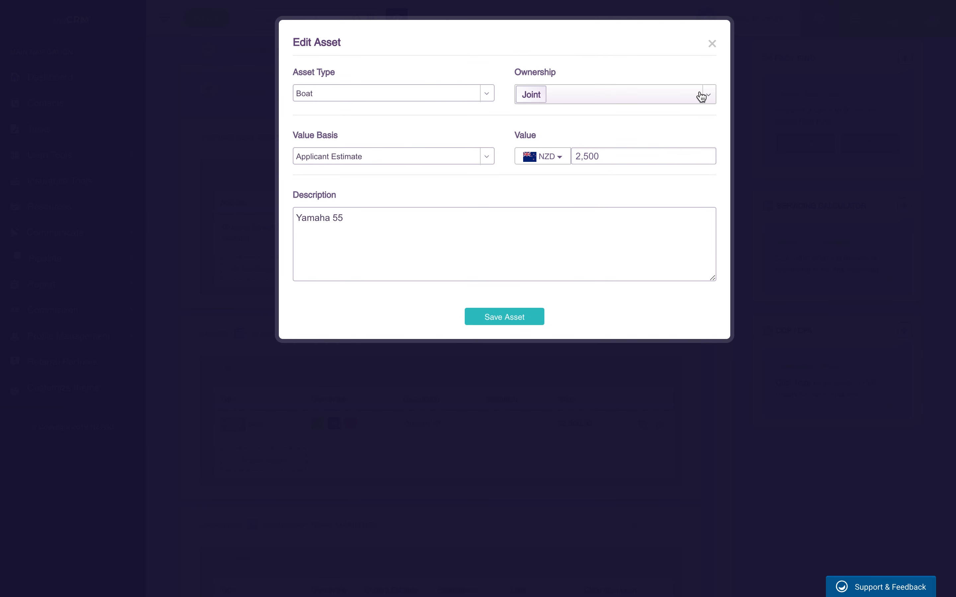
left_click(702, 97)
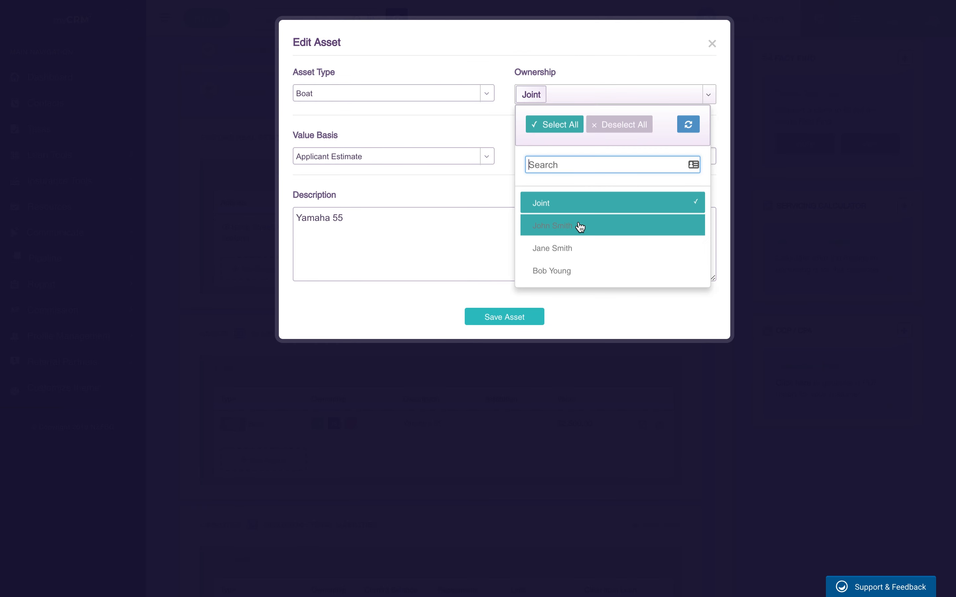
left_click(556, 229)
left_click(558, 249)
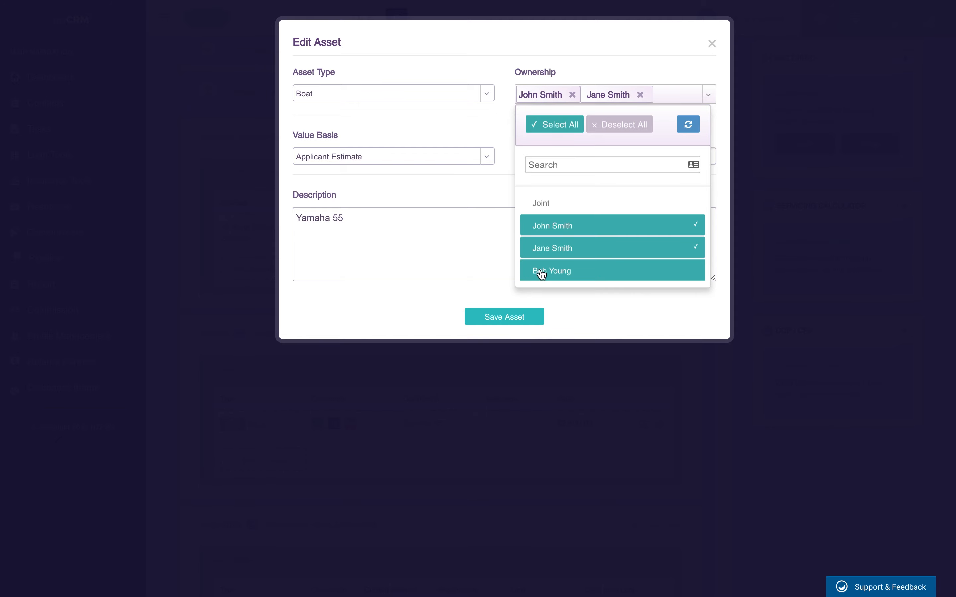
left_click(492, 317)
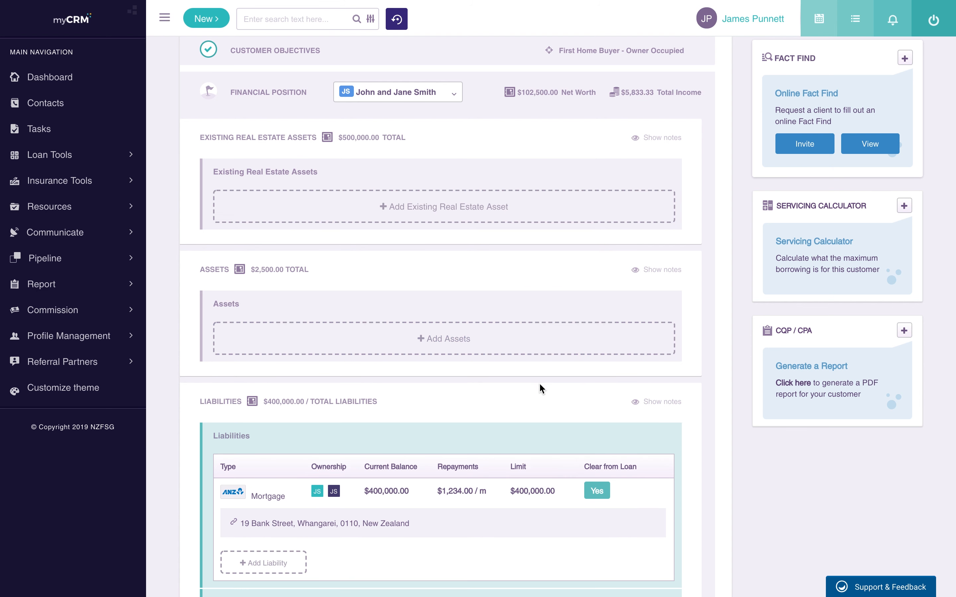
scroll(342, 399, "down", 2)
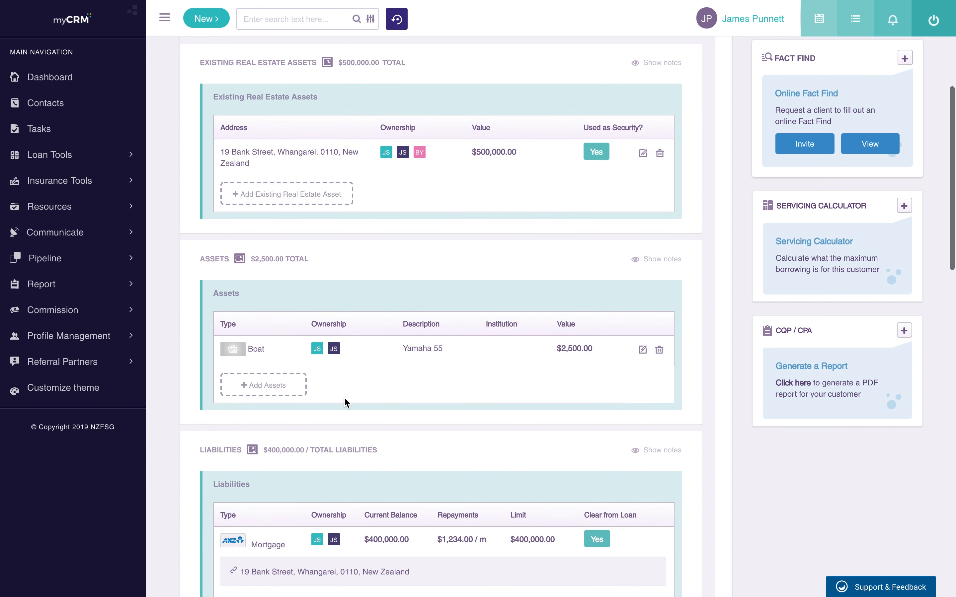
scroll(344, 400, "down", 1)
Step: Add a Term Deposit asset held with ASB, valued at 20000
left_click(252, 345)
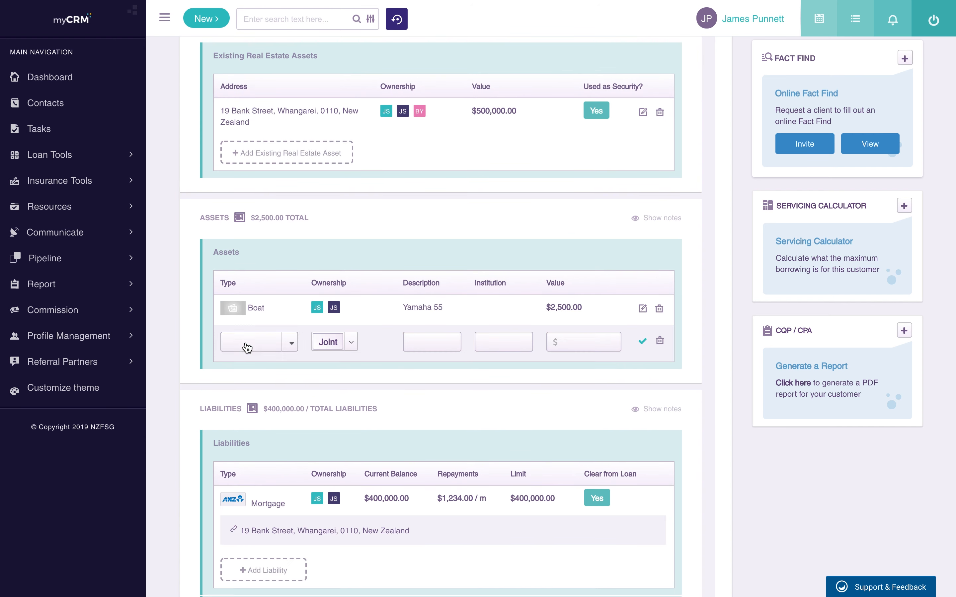
left_click(291, 343)
scroll(270, 438, "down", 3)
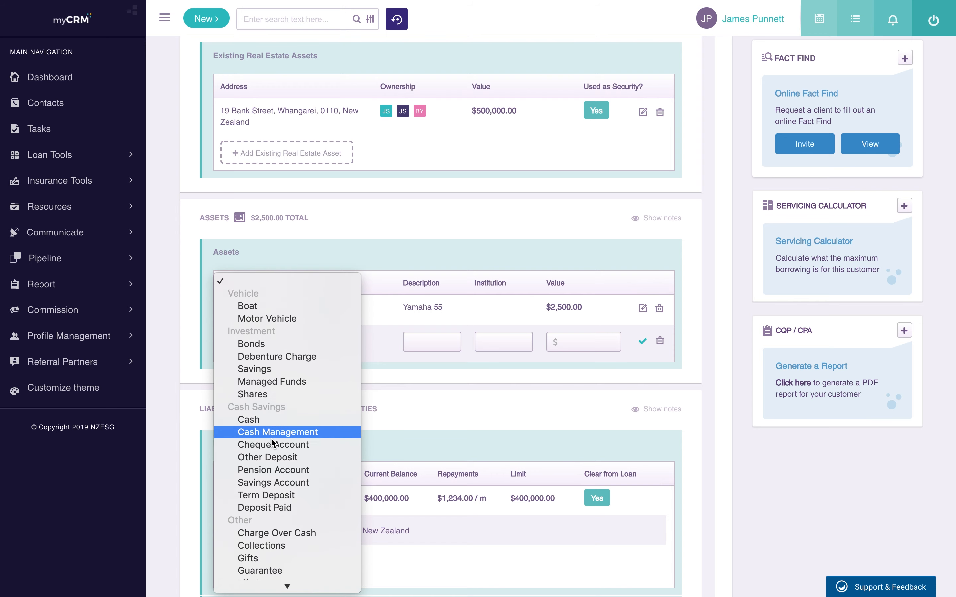
left_click(293, 499)
left_click(460, 156)
type("ASB")
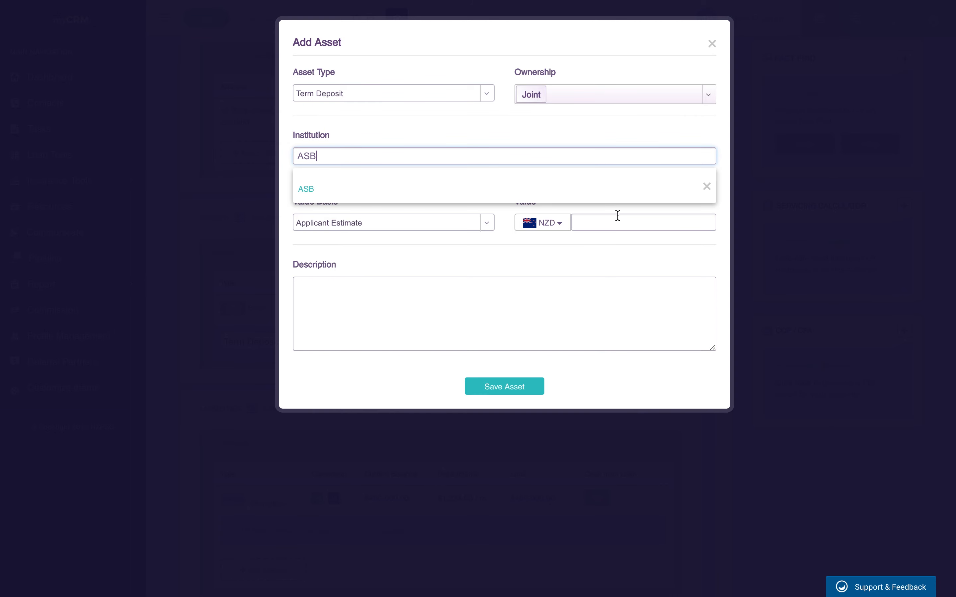
left_click(305, 187)
left_click(634, 222)
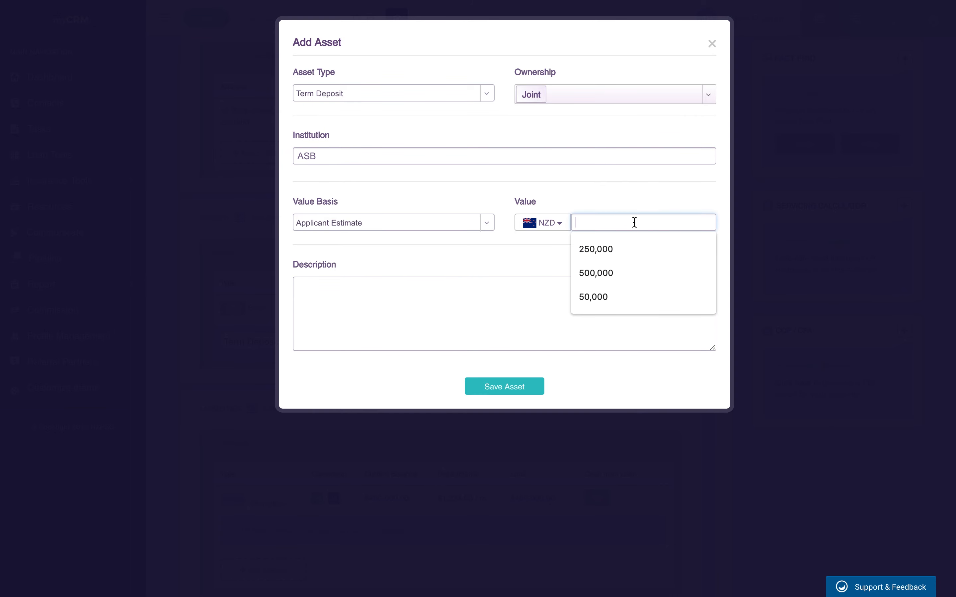
type("200000")
left_click(536, 326)
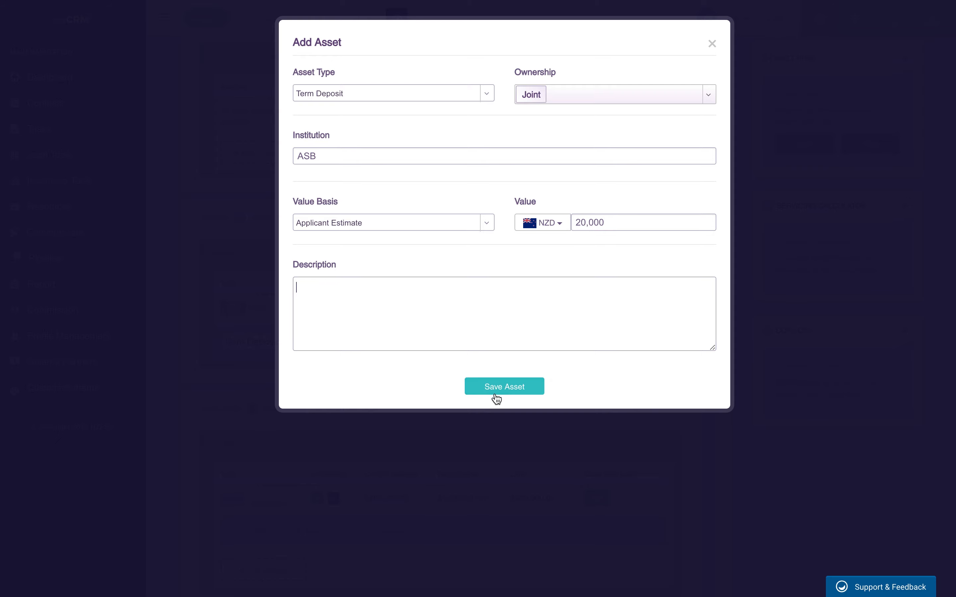
left_click(498, 391)
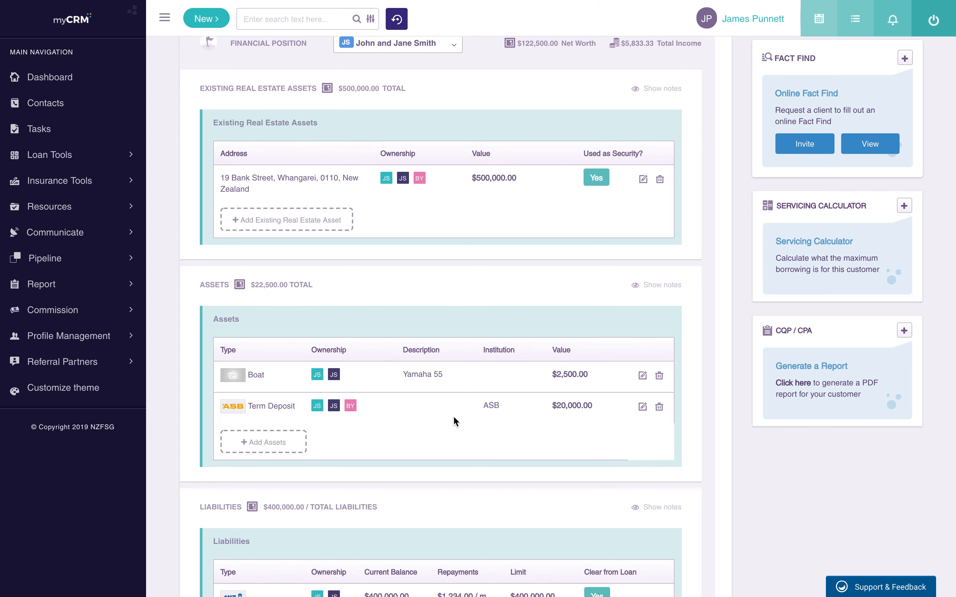
Step: Scroll down to the Liabilities panel showing the ANZ mortgage
scroll(453, 415, "down", 5)
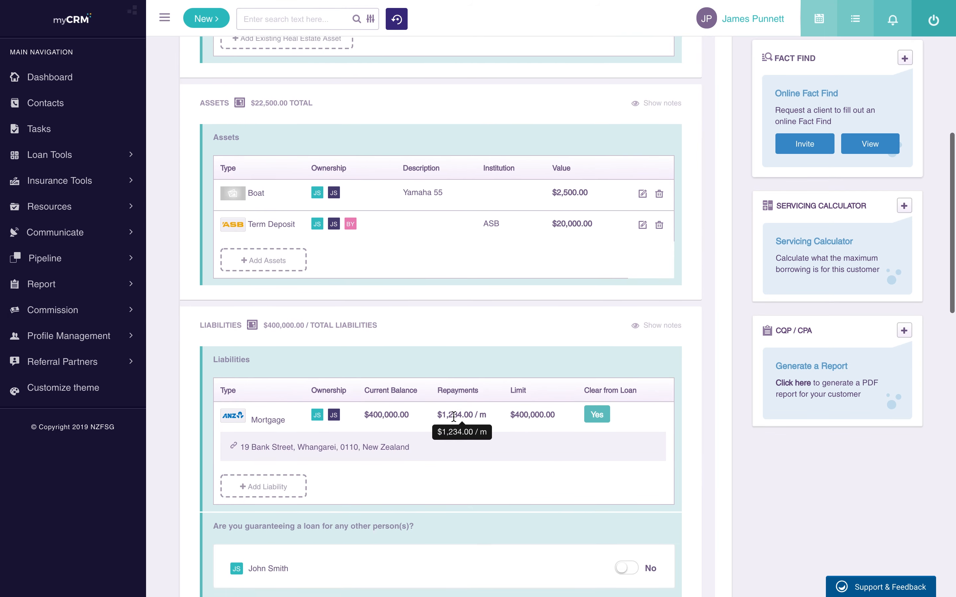
scroll(454, 415, "down", 3)
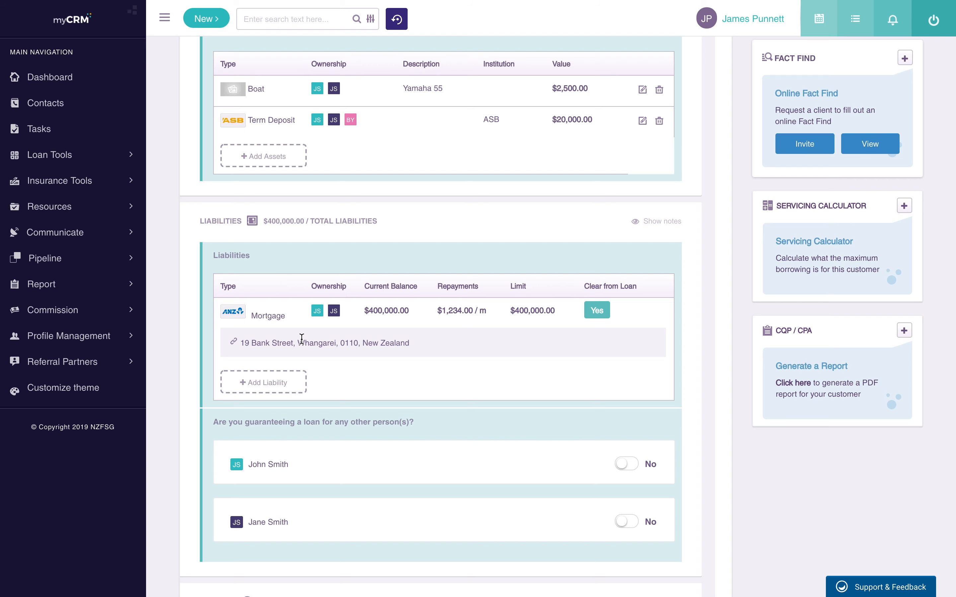
Step: Add a Credit Card liability with creditor ASB, card type VISA, cleared by this loan
left_click(251, 391)
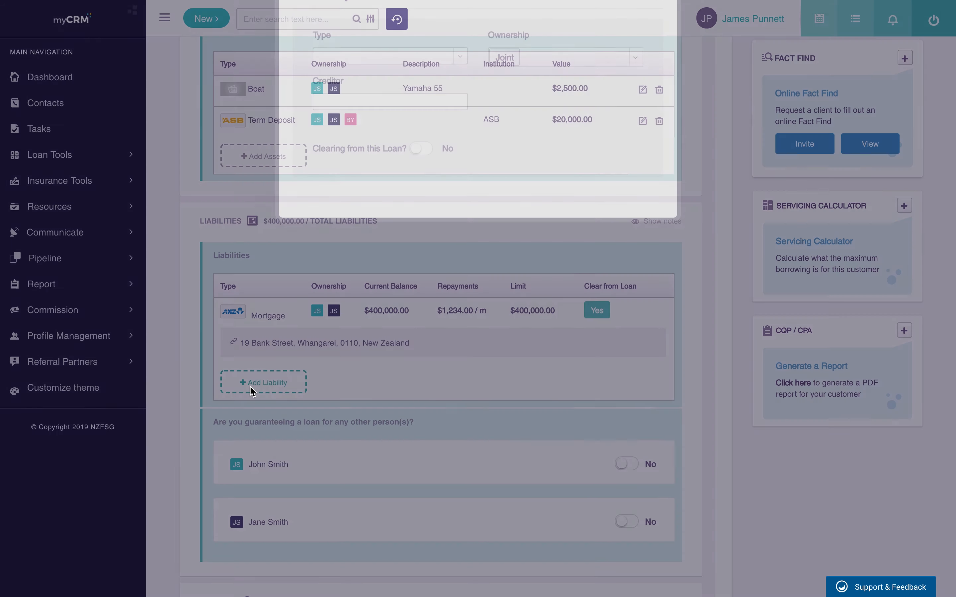
left_click(416, 102)
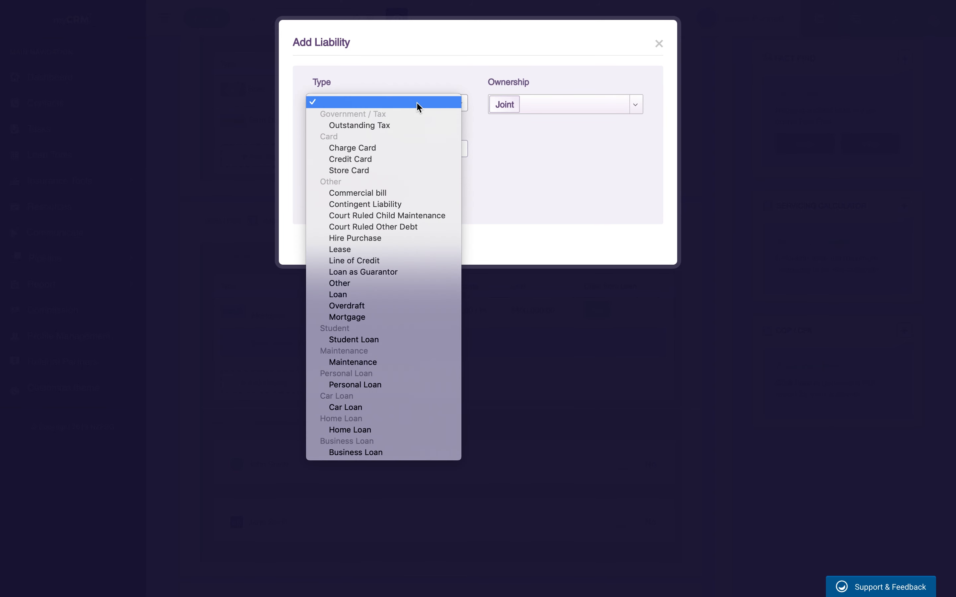
left_click(378, 159)
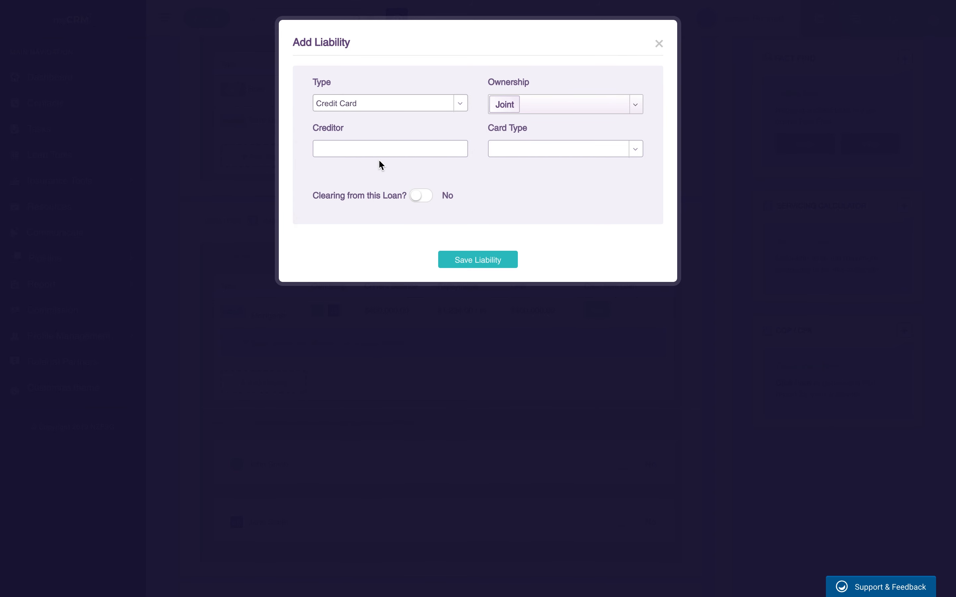
left_click(390, 149)
type("AB")
type("B")
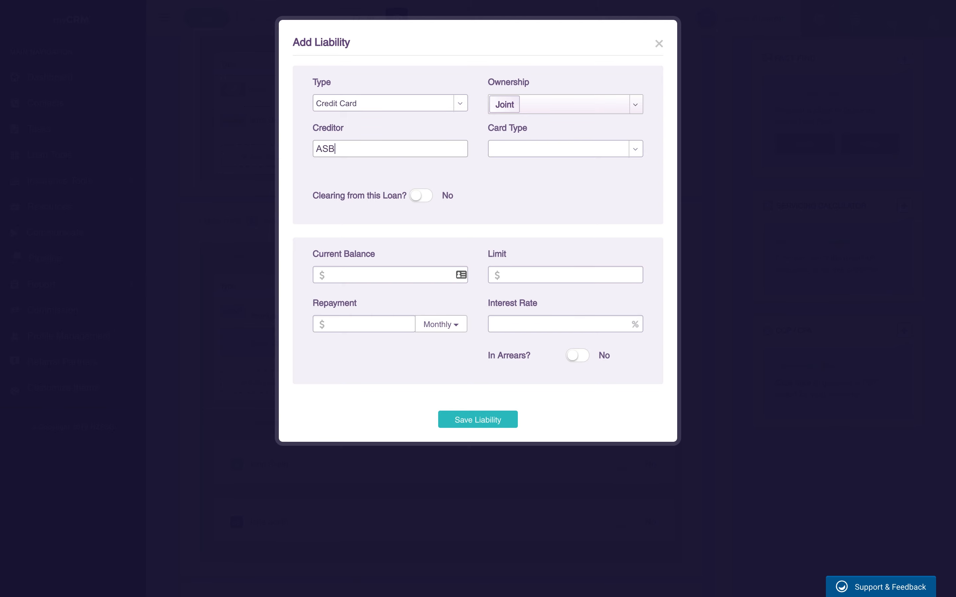
left_click(569, 148)
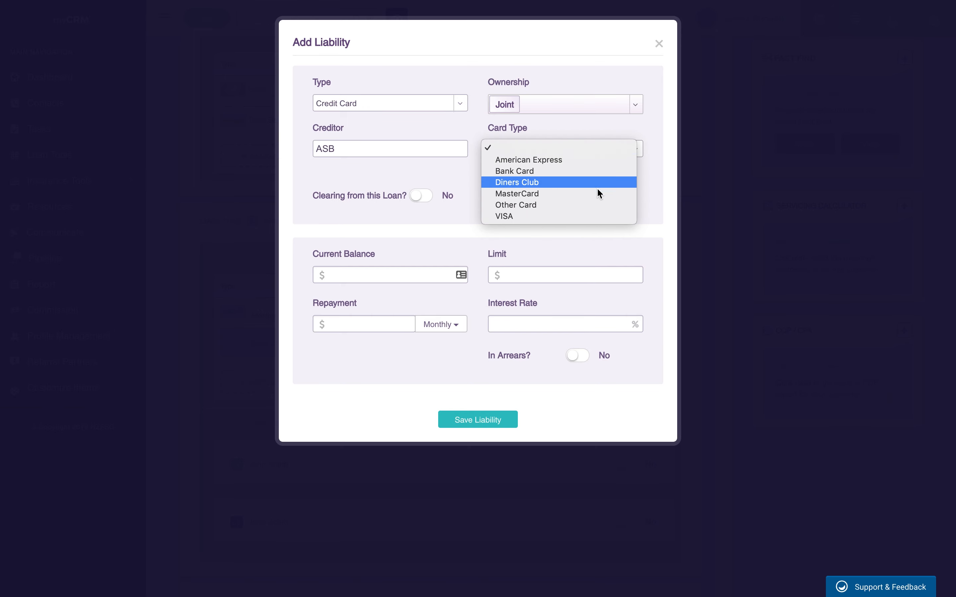
left_click(577, 217)
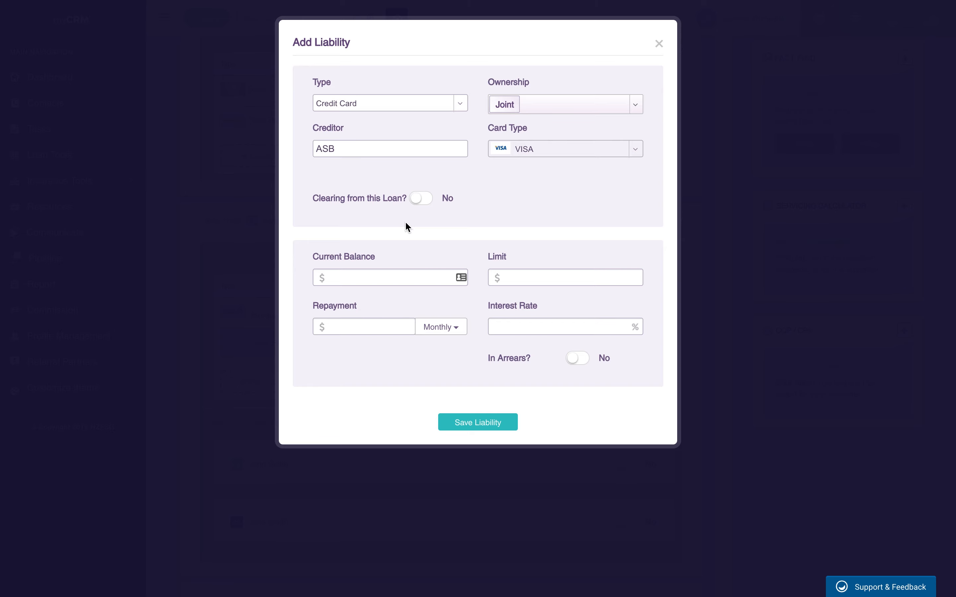
left_click(421, 198)
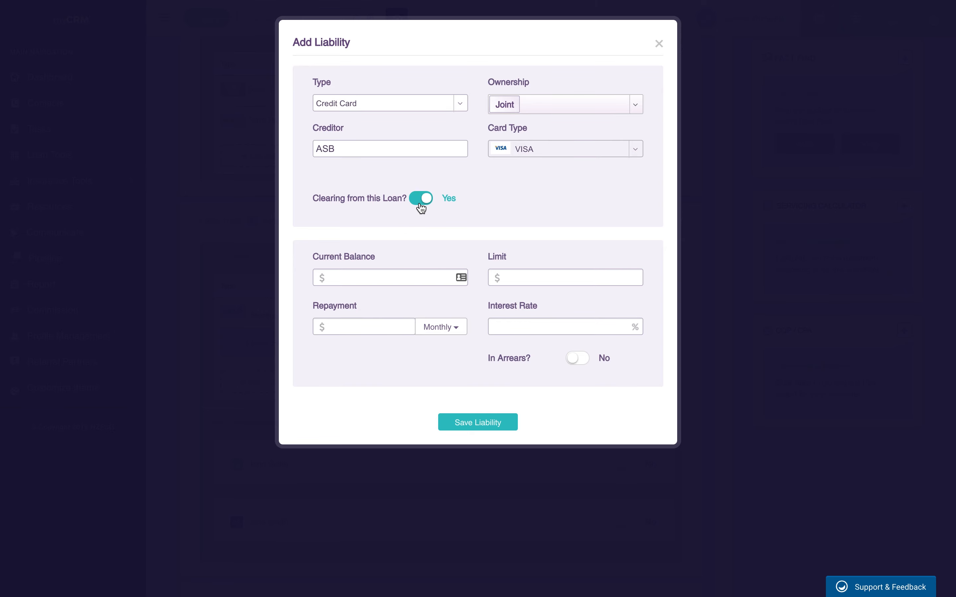
Step: Enter a 10,000 balance and limit, 1,234 repayments and 5.75% interest, then save the liability
left_click(382, 277)
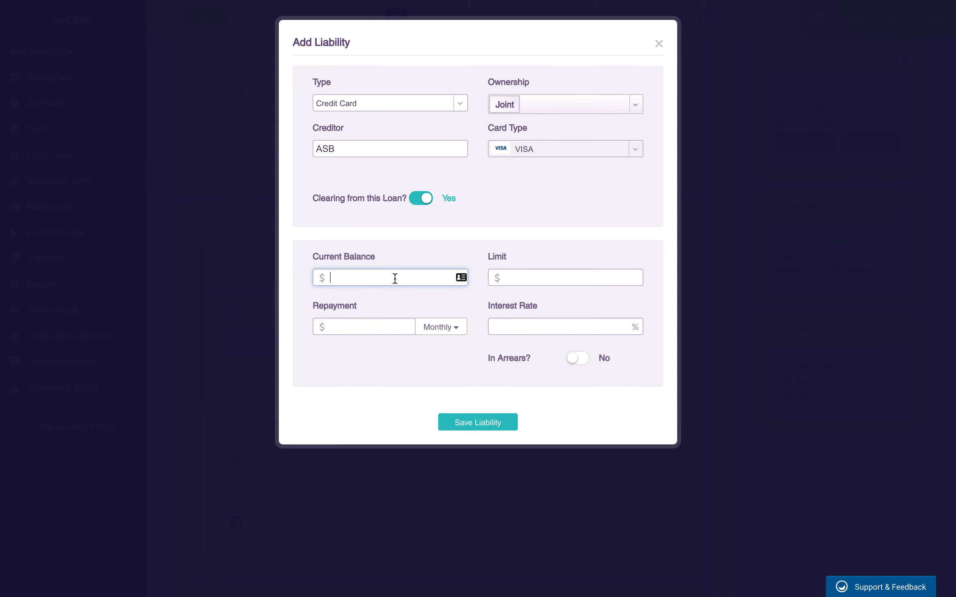
type("100000")
key("Tab")
type("10,000")
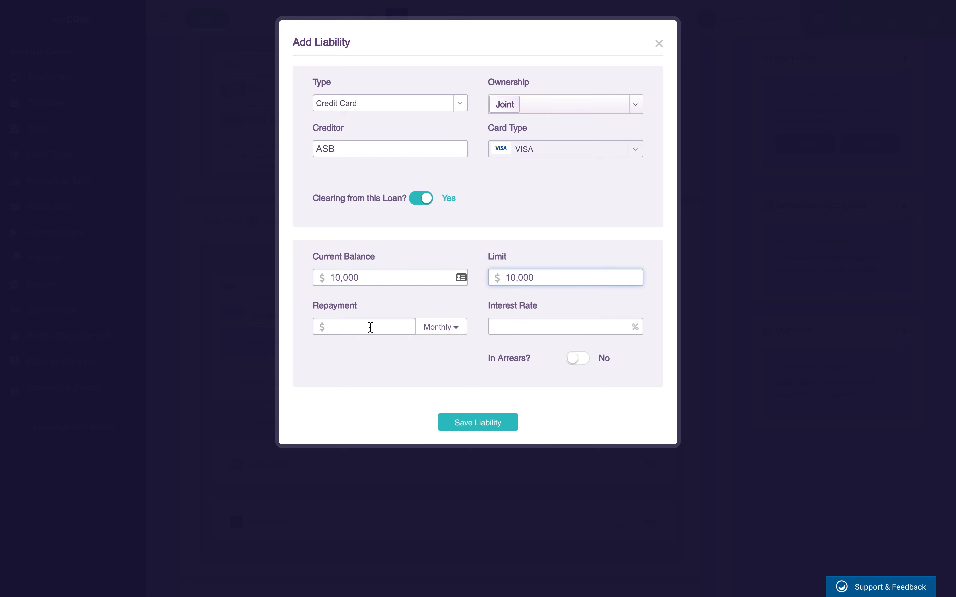
left_click(370, 327)
type("1,234")
left_click(502, 324)
type("5.75")
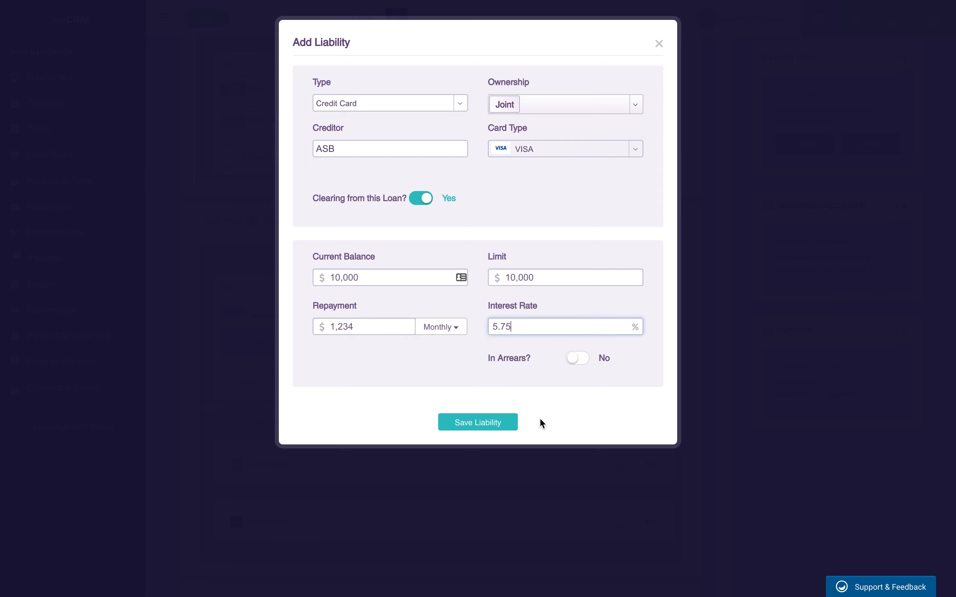
left_click(478, 423)
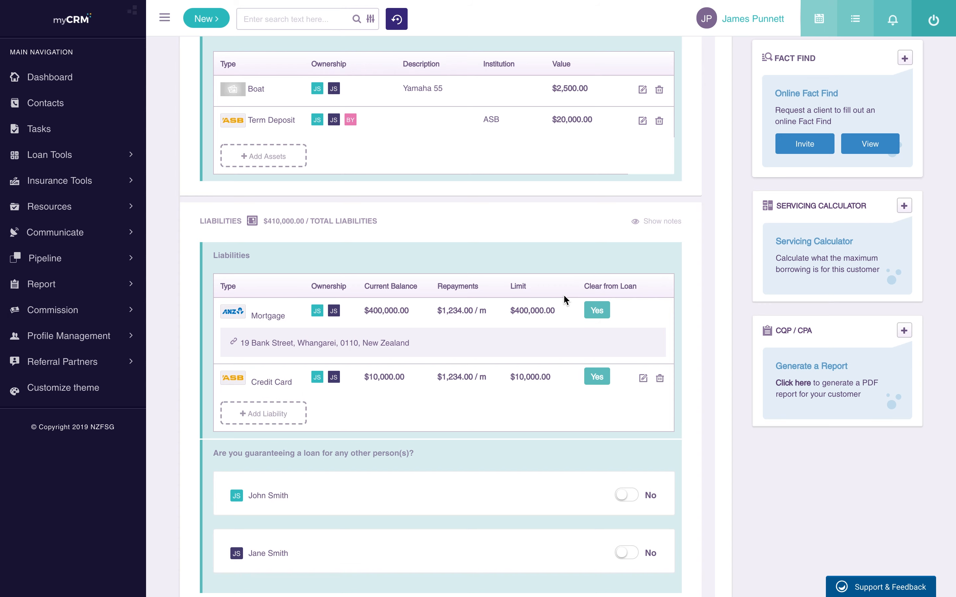
scroll(563, 296, "down", 2)
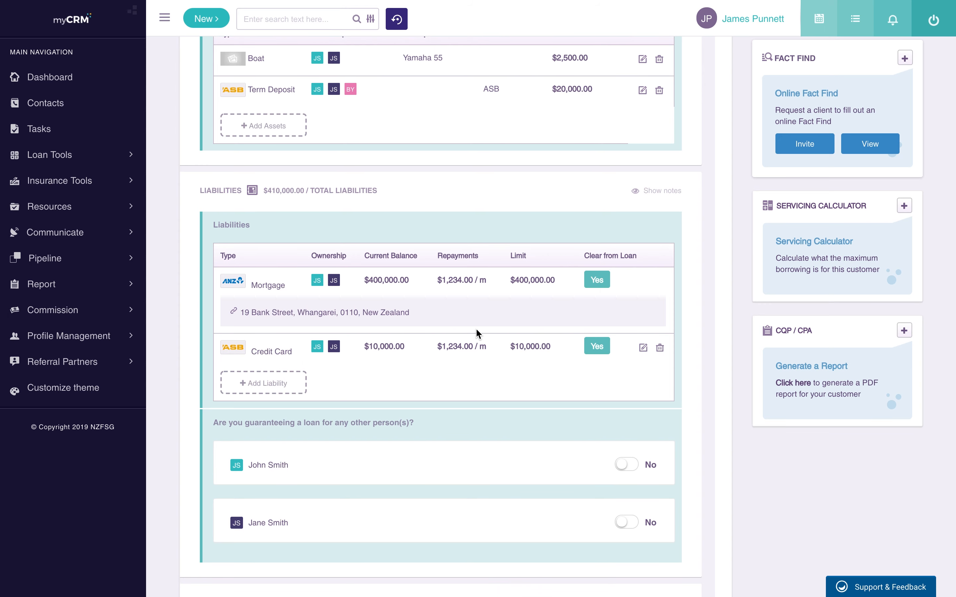
left_click(641, 348)
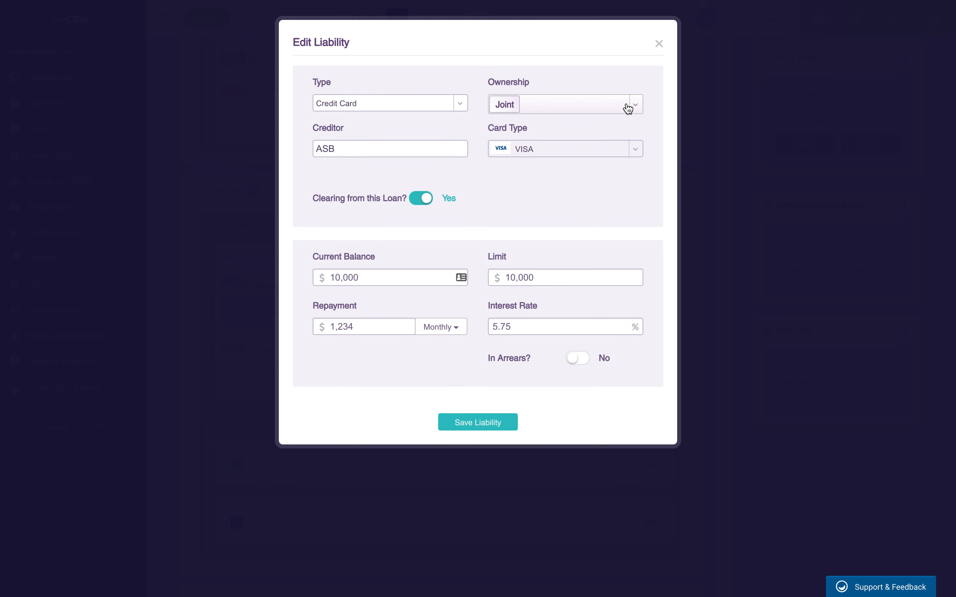
left_click(628, 107)
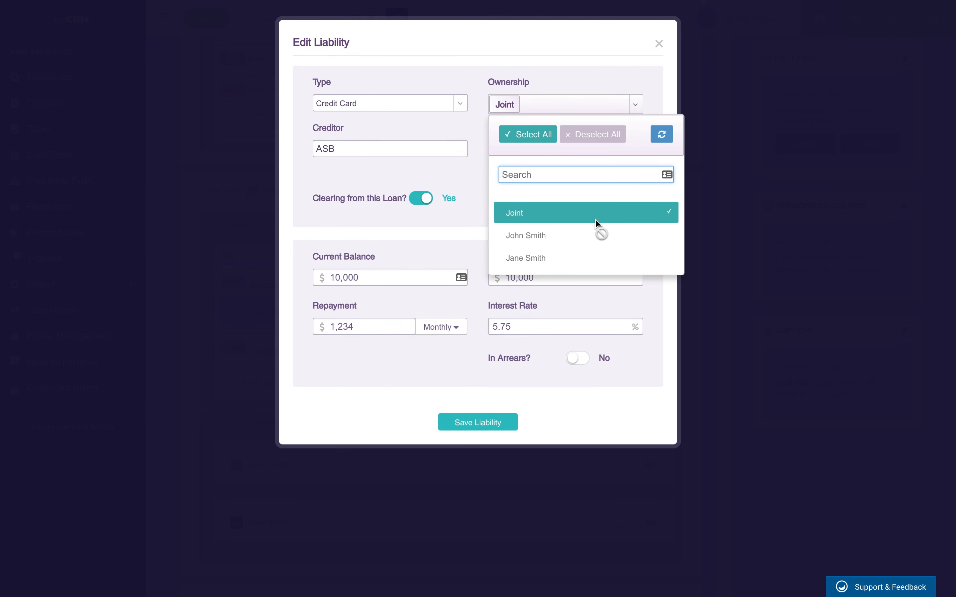
left_click(658, 43)
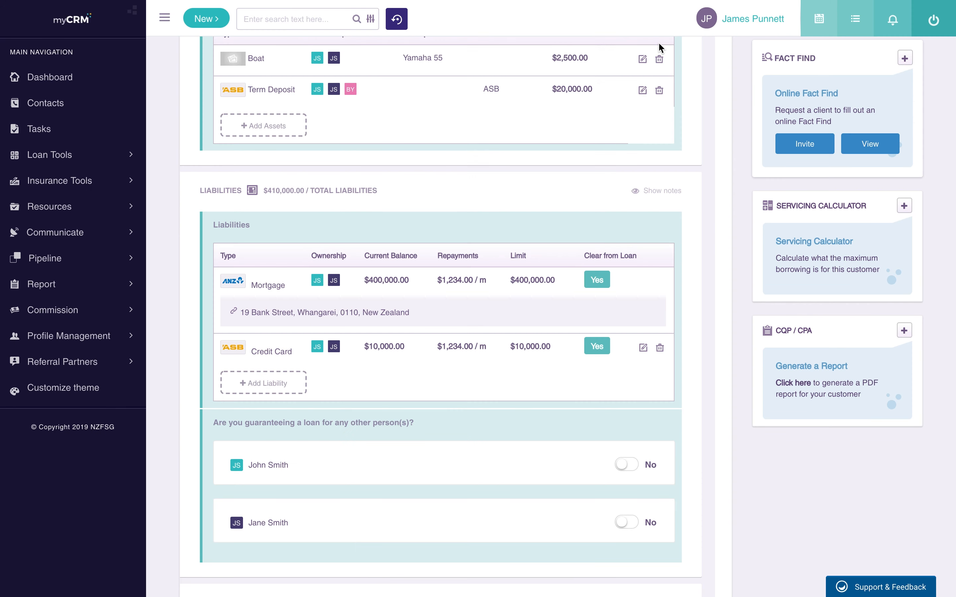
scroll(615, 388, "down", 7)
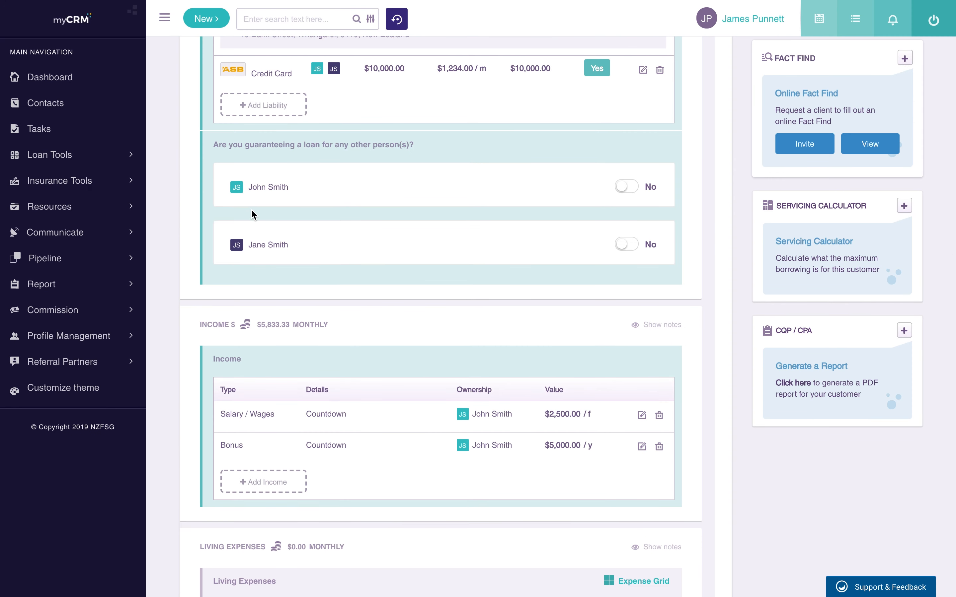
Step: Mark the second applicant as a guarantor with the note 'Also guaranteeing mums loan'
scroll(261, 178, "up", 1)
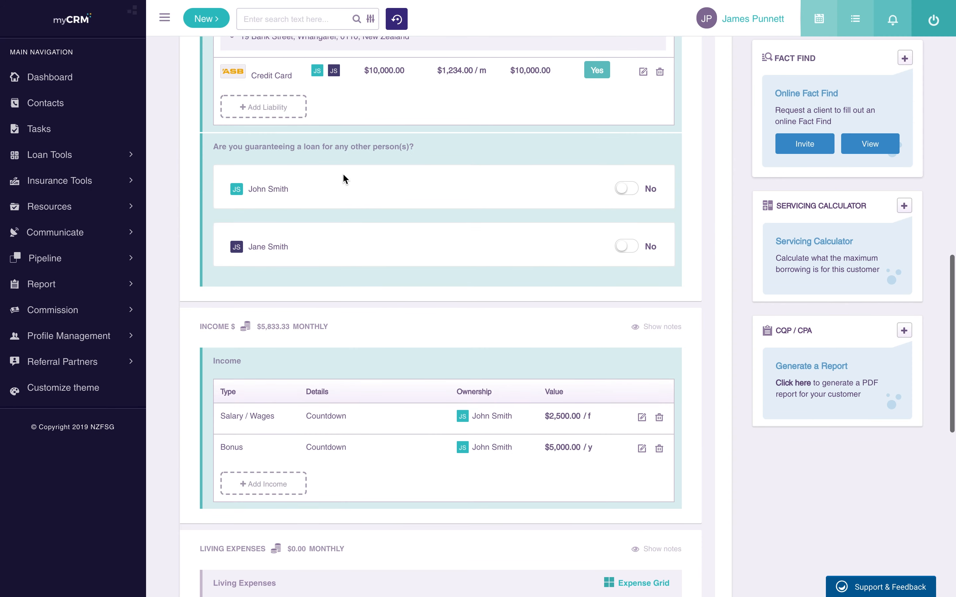
left_click(627, 246)
left_click(540, 264)
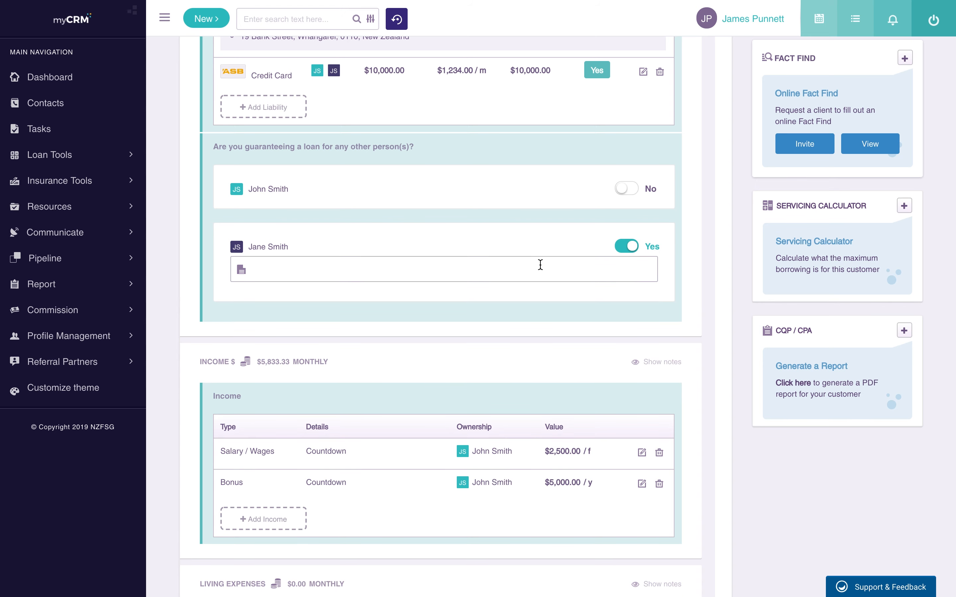
type("Also guaranteeing mums loan")
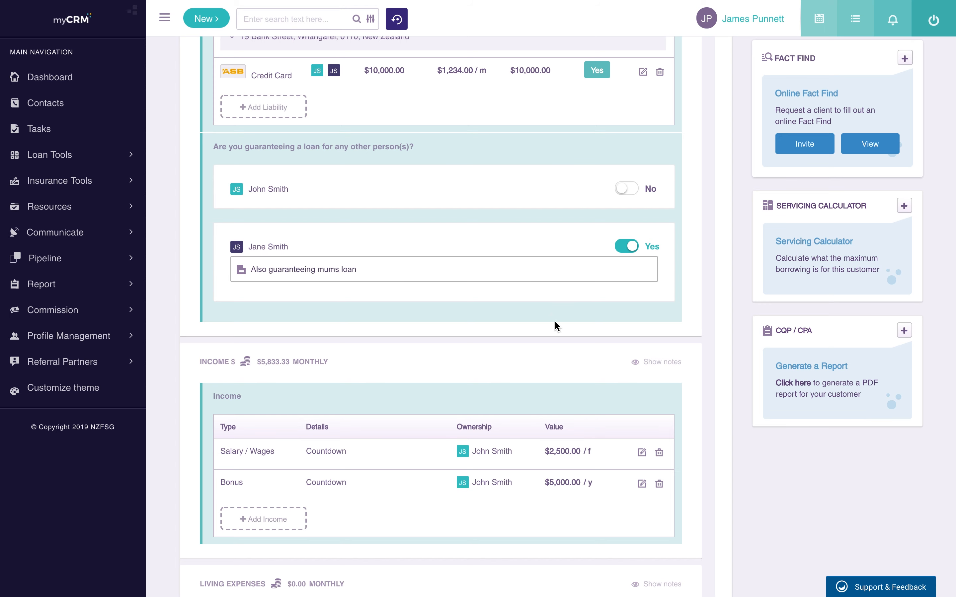
scroll(554, 320, "down", 3)
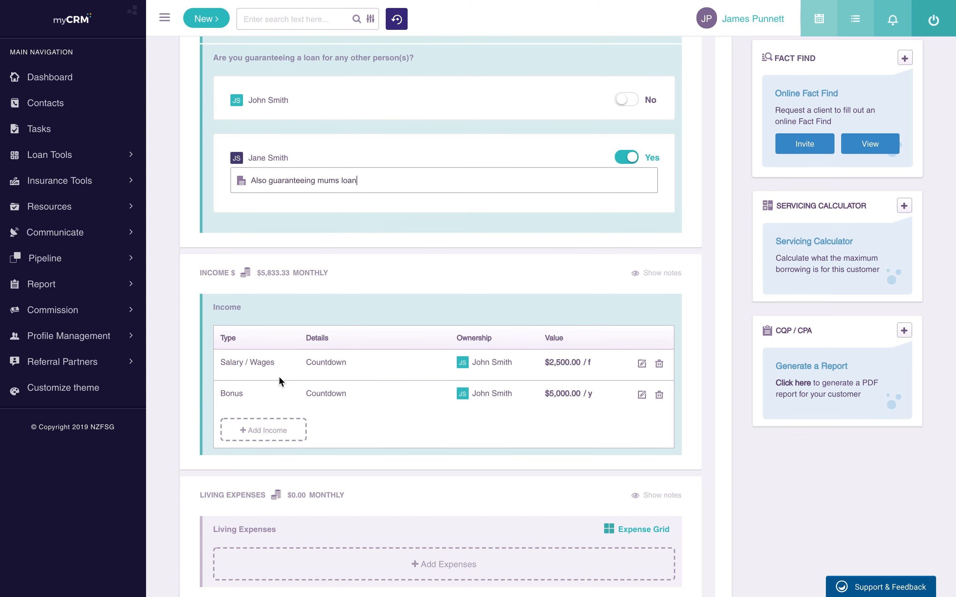
scroll(279, 377, "down", 1)
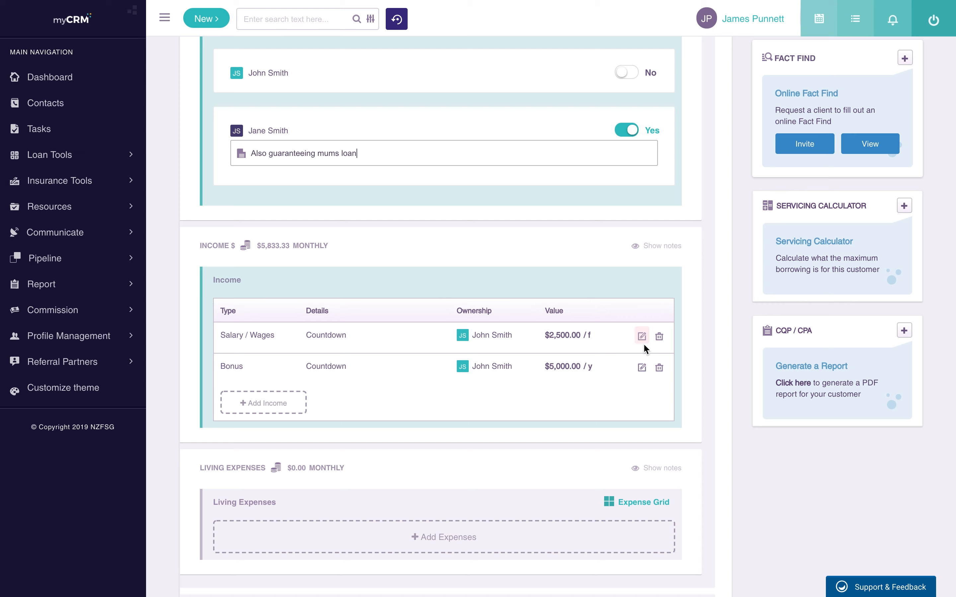
left_click(257, 410)
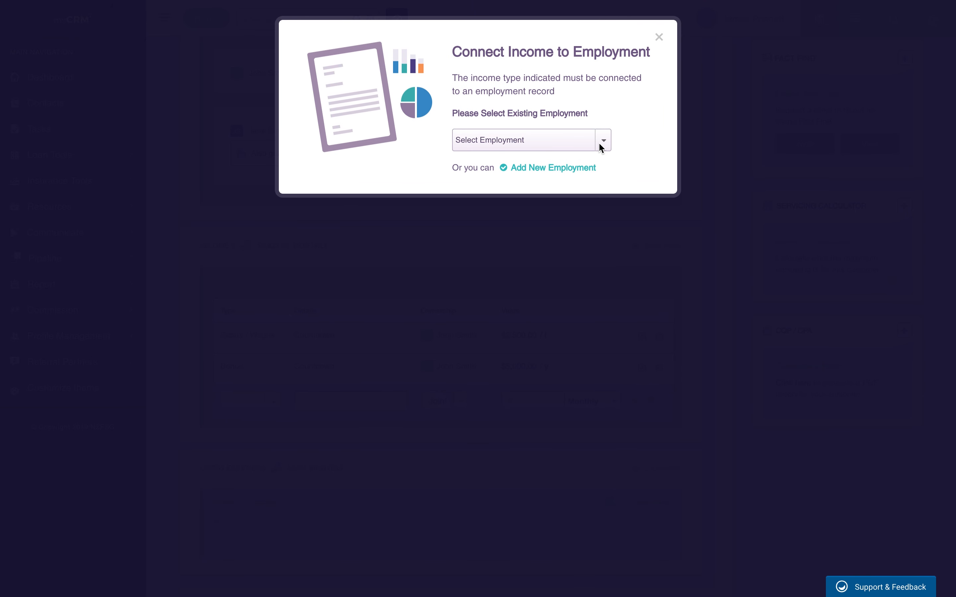
left_click(568, 144)
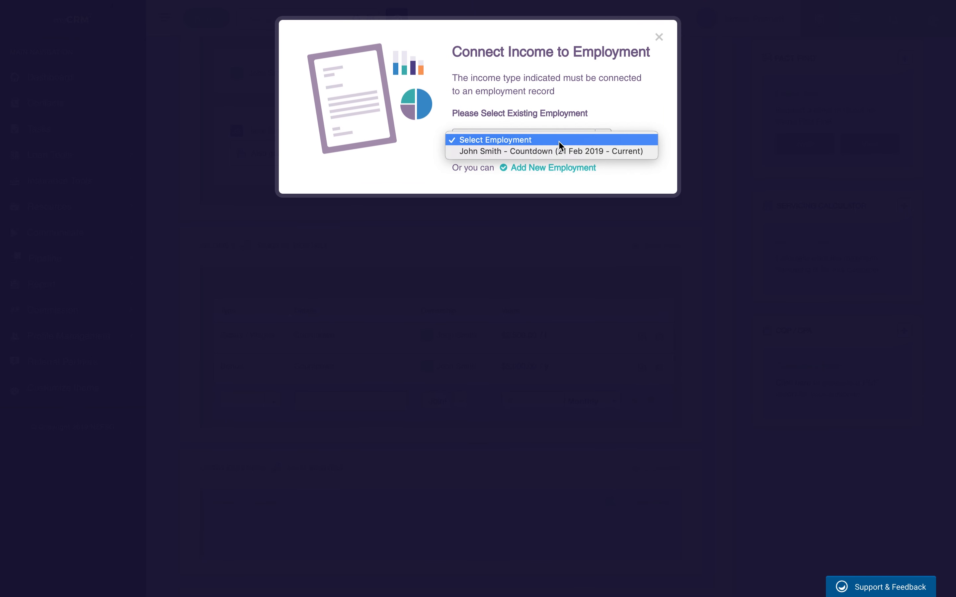
left_click(518, 151)
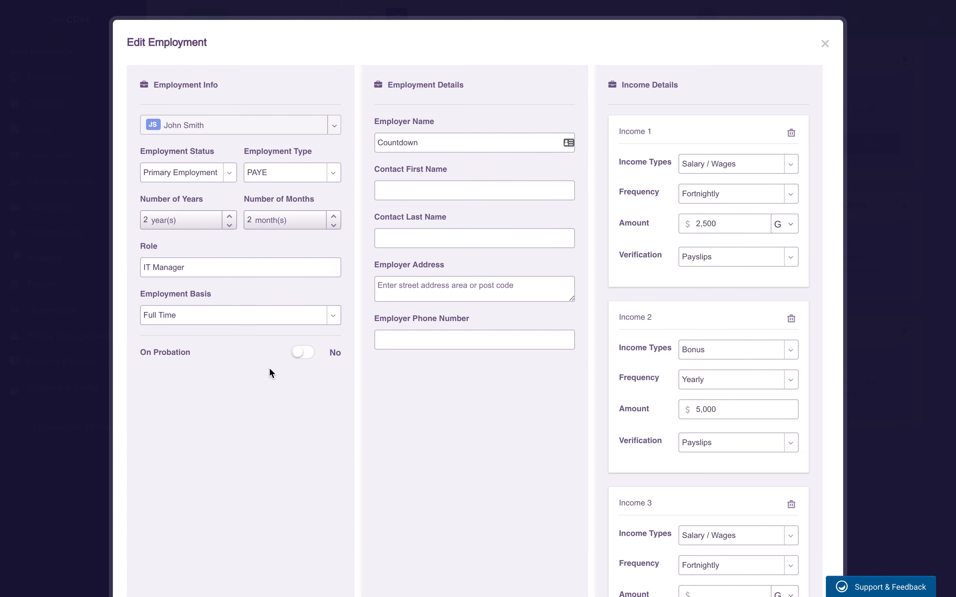
scroll(748, 378, "down", 5)
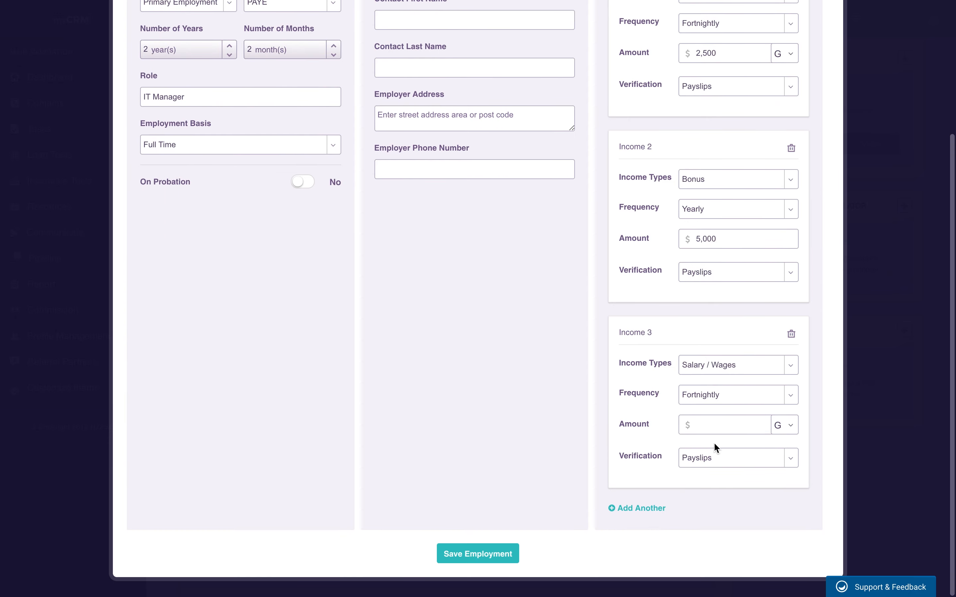
scroll(689, 333, "up", 5)
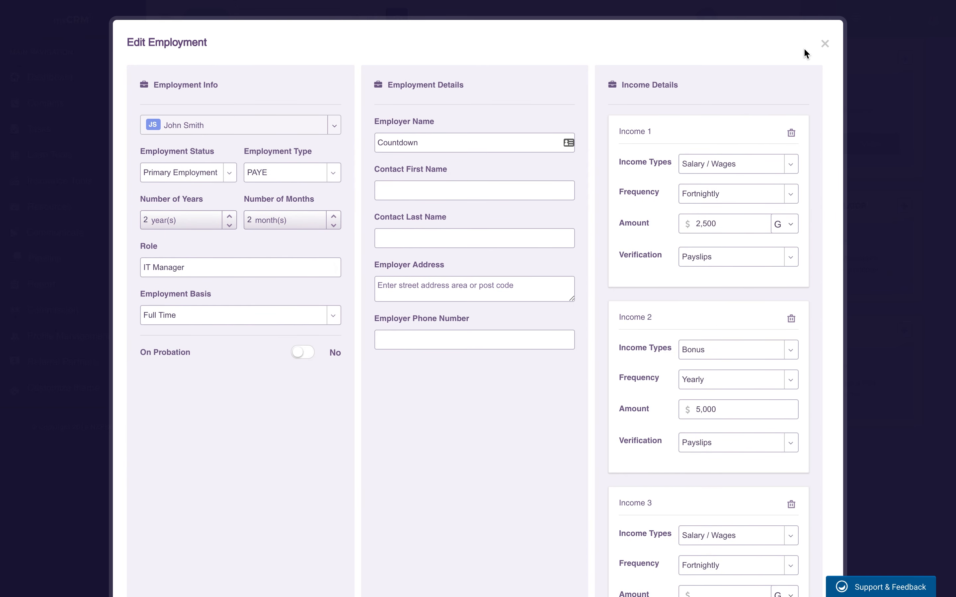
left_click(828, 48)
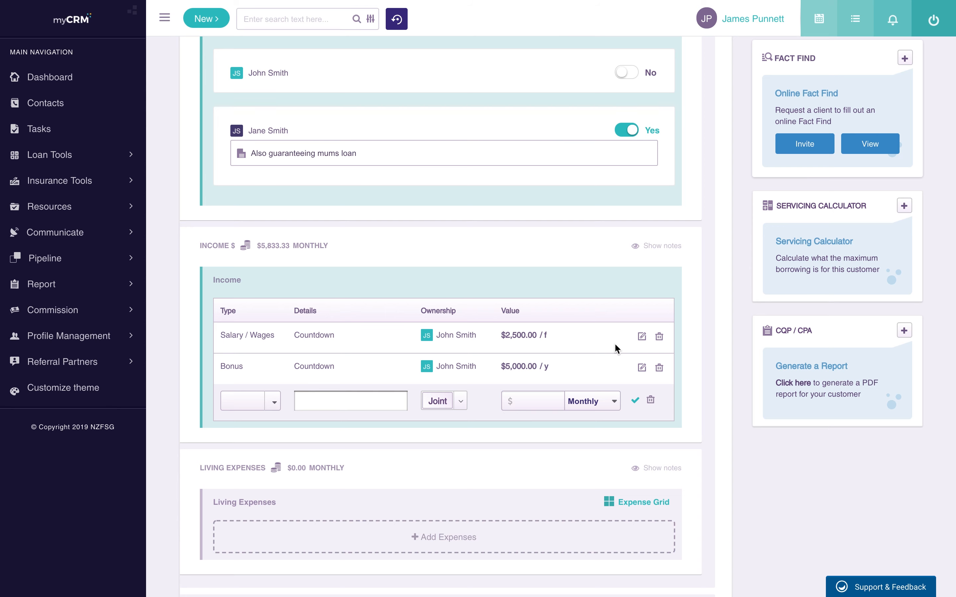
left_click(650, 400)
Step: Enter Clothing & Footwear at $150 fortnightly and Electricity at $250 in the expenses grid
scroll(561, 418, "down", 1)
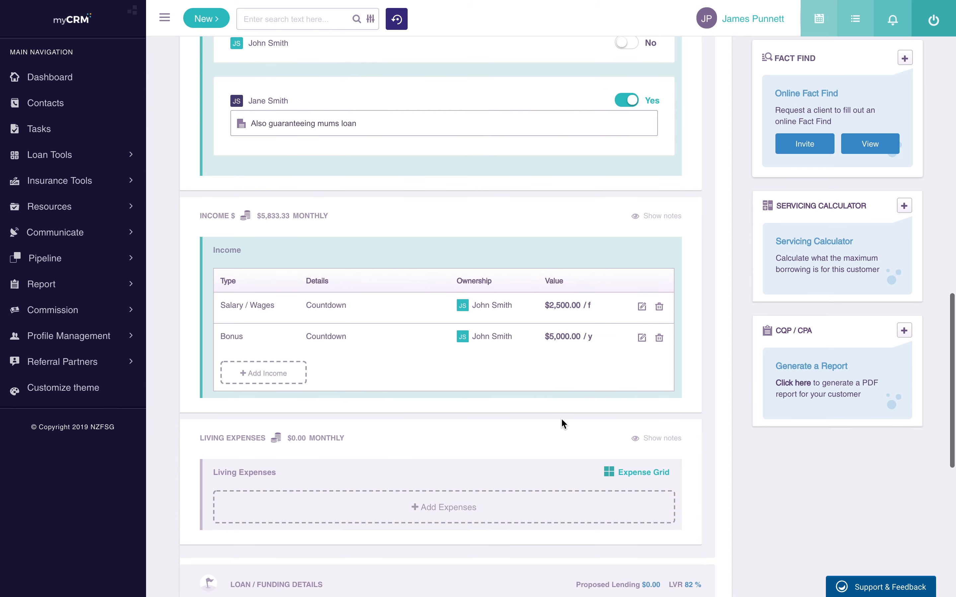
scroll(459, 355, "down", 2)
scroll(459, 355, "down", 1)
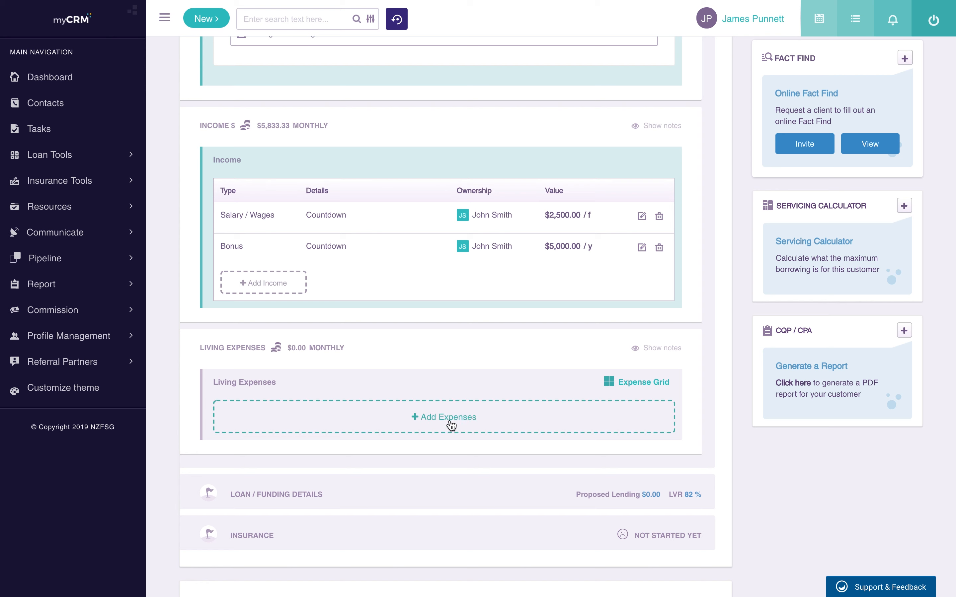
left_click(648, 386)
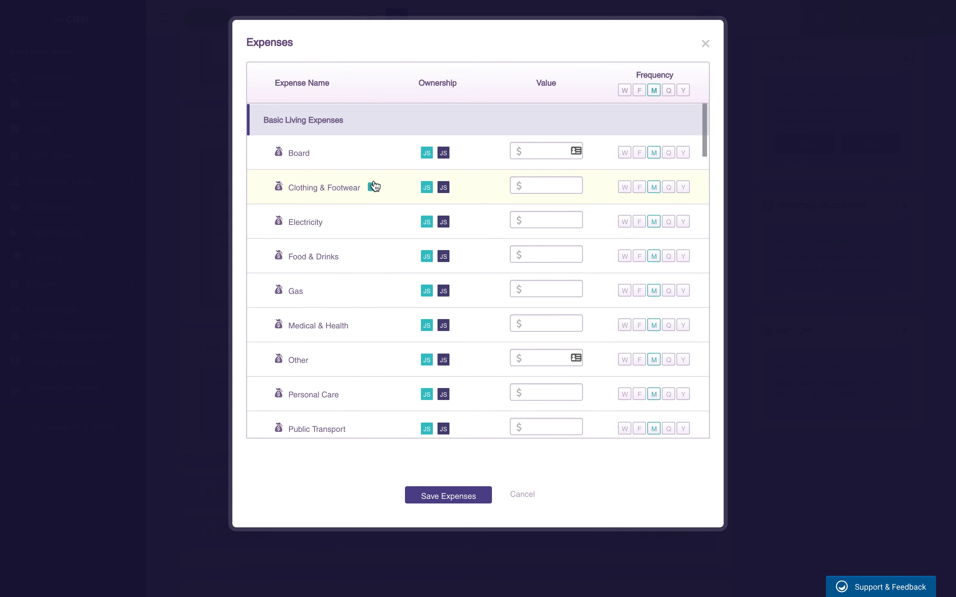
left_click(558, 185)
type("150")
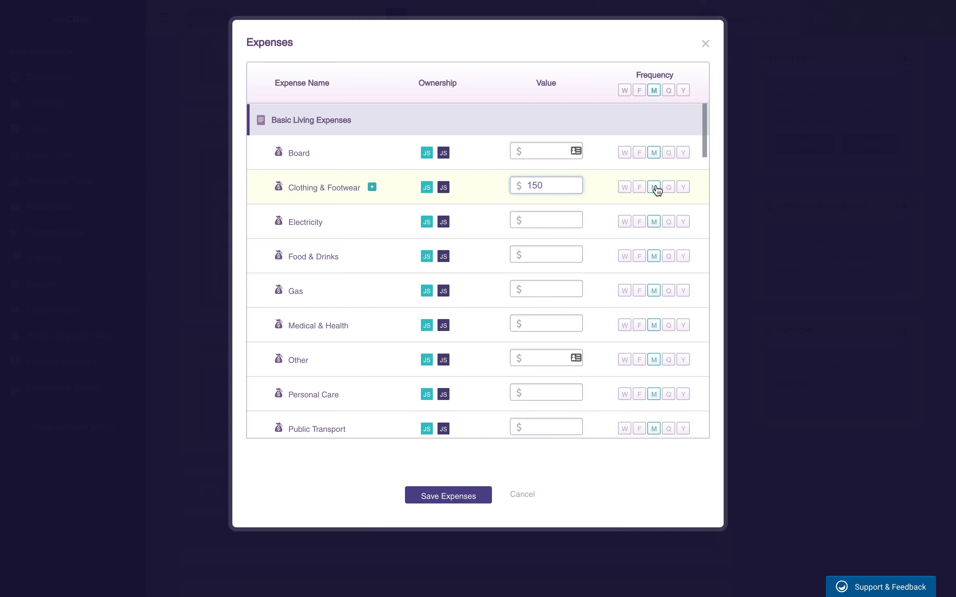
left_click(640, 187)
left_click(539, 226)
type("250")
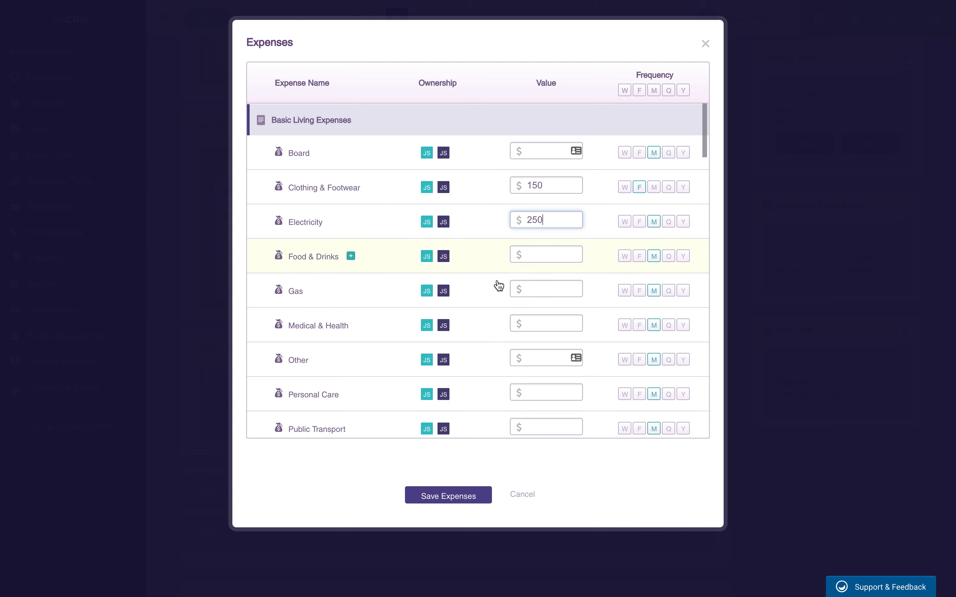
Step: Enter Gas at $50 weekly and save the expenses
left_click(538, 292)
type("50")
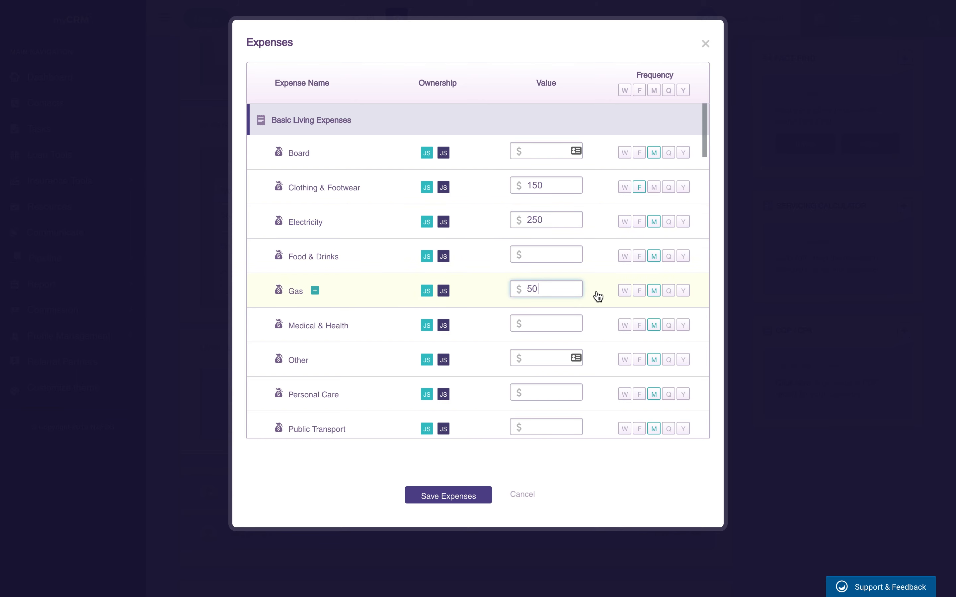
left_click(623, 293)
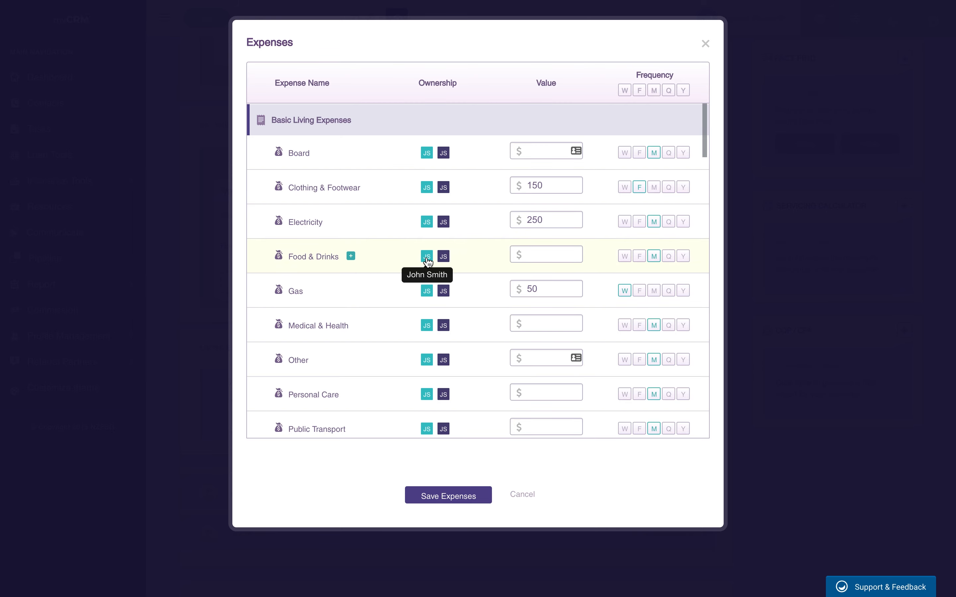
scroll(451, 313, "down", 2)
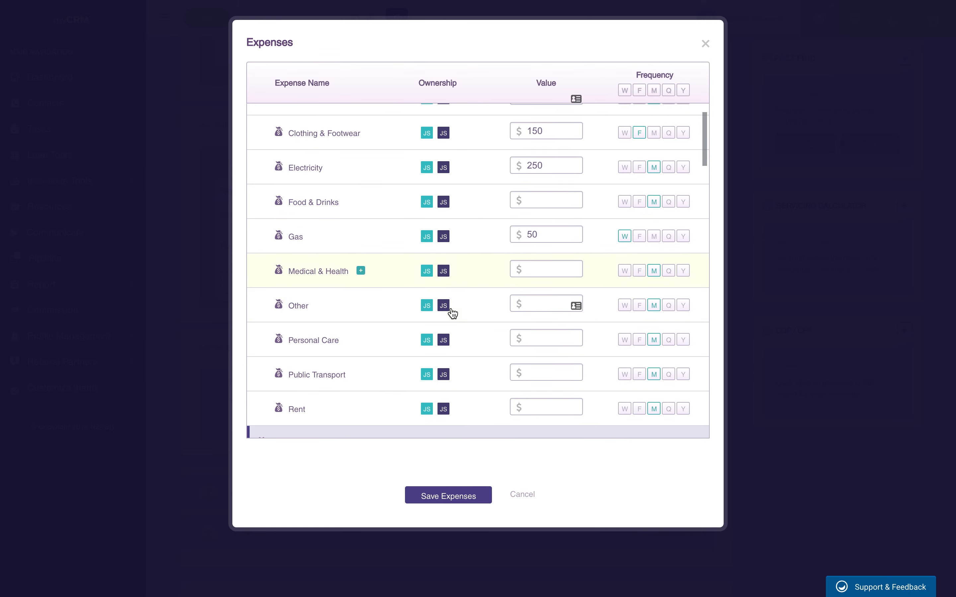
scroll(451, 314, "down", 10)
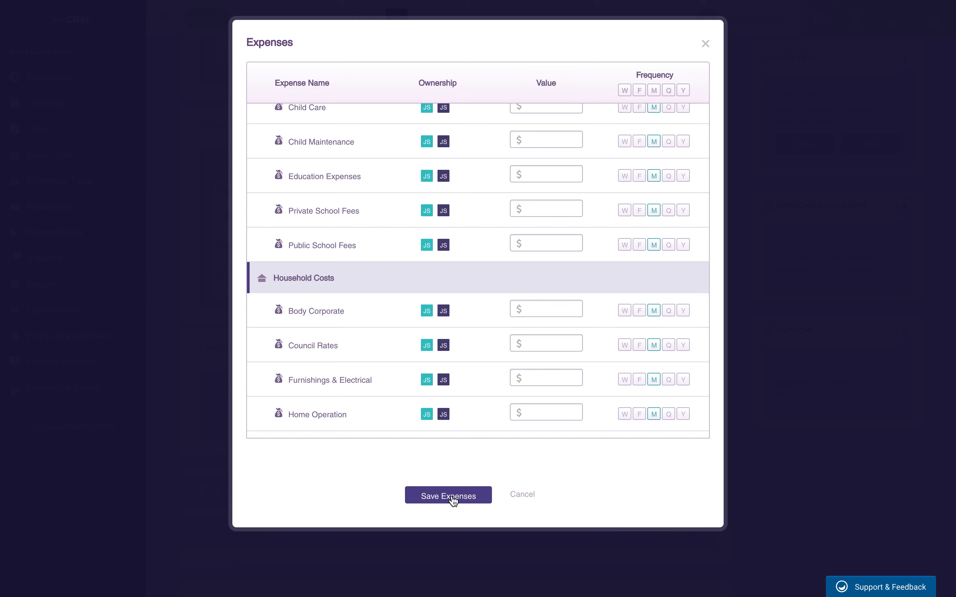
left_click(453, 498)
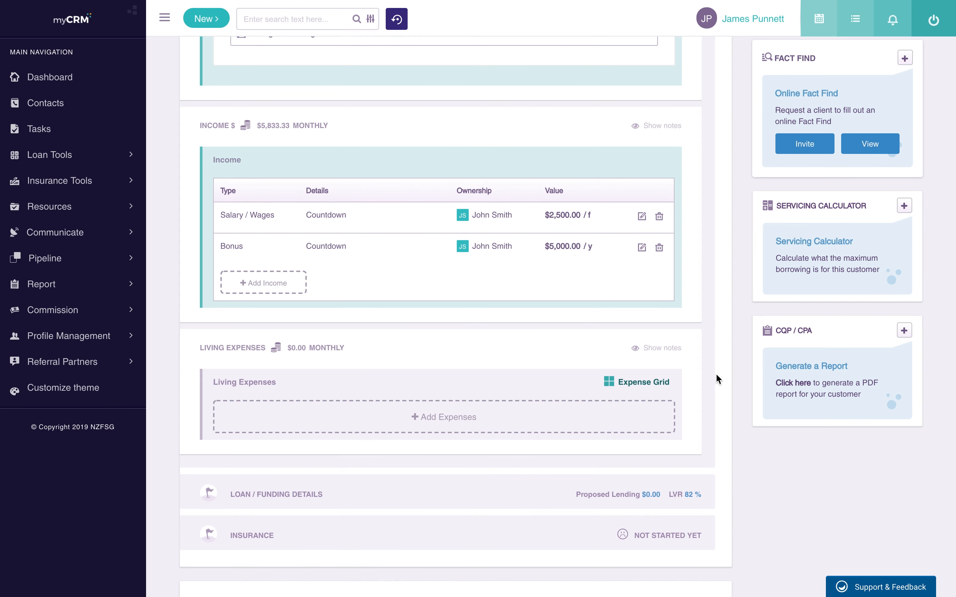
Step: Expand Loan / Funding Details to show the $410,000 funding required
scroll(711, 369, "down", 2)
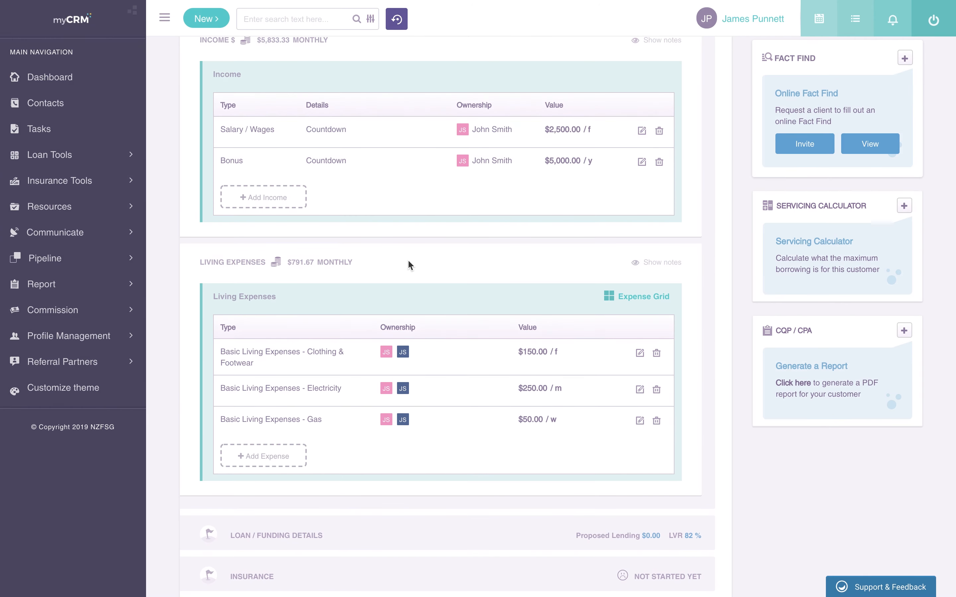
scroll(352, 452, "down", 2)
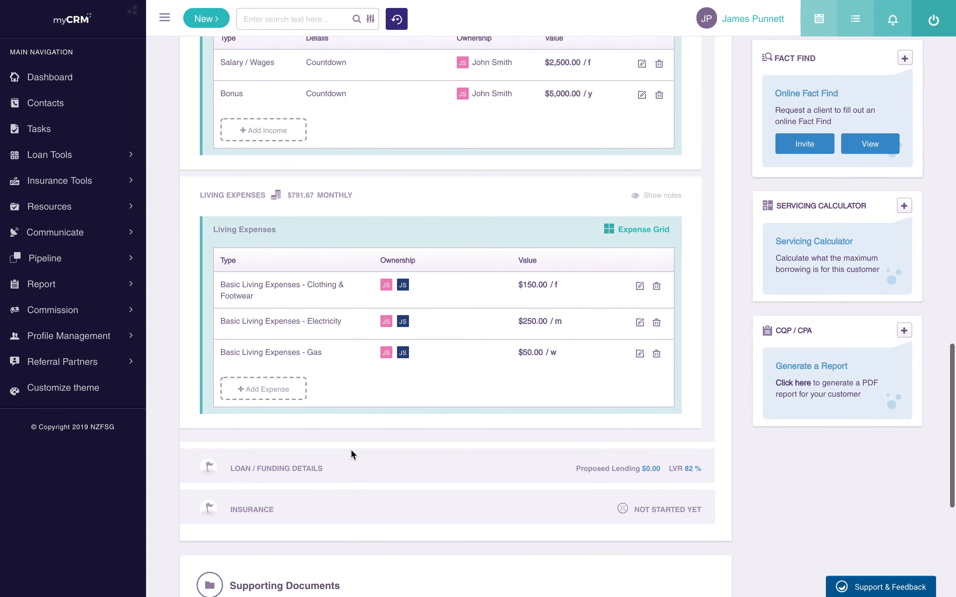
left_click(276, 470)
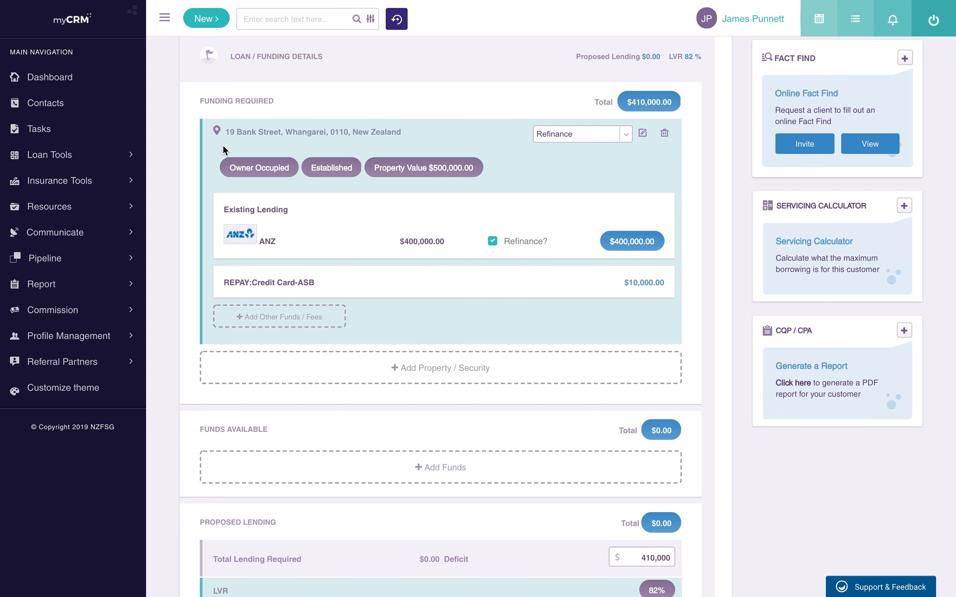
scroll(223, 227, "up", 1)
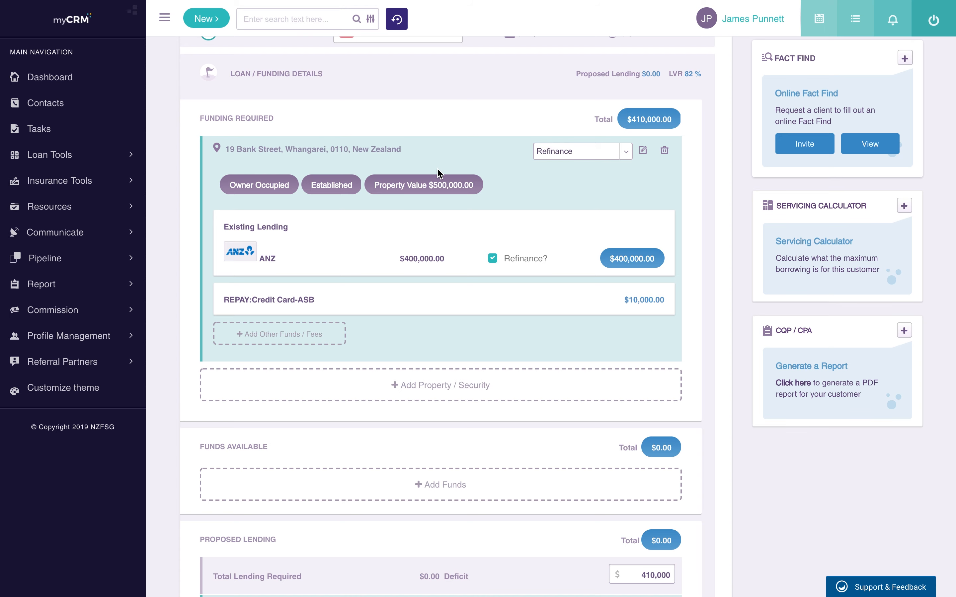
scroll(437, 170, "up", 4)
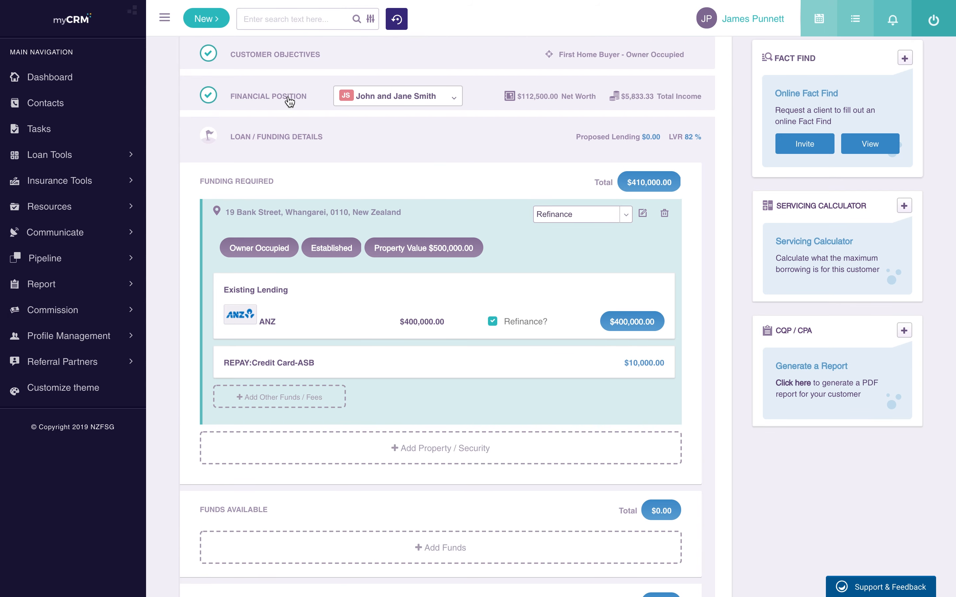
left_click(289, 97)
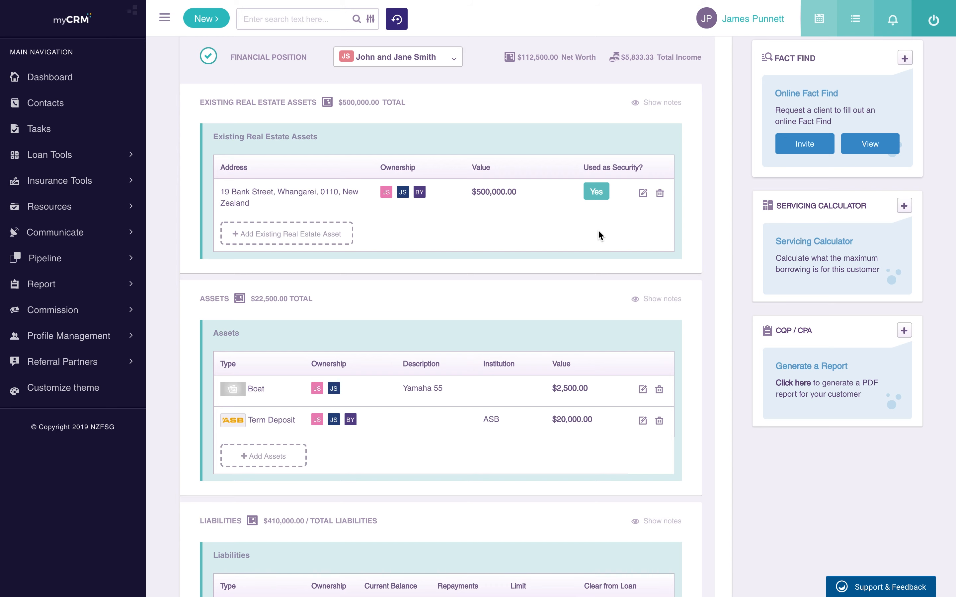
scroll(598, 234, "down", 5)
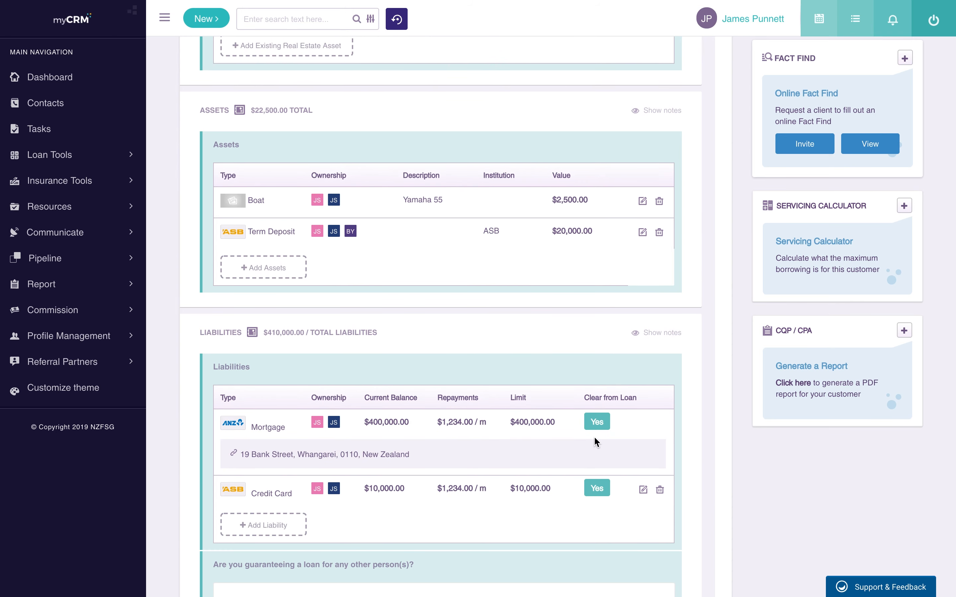
scroll(601, 424, "up", 6)
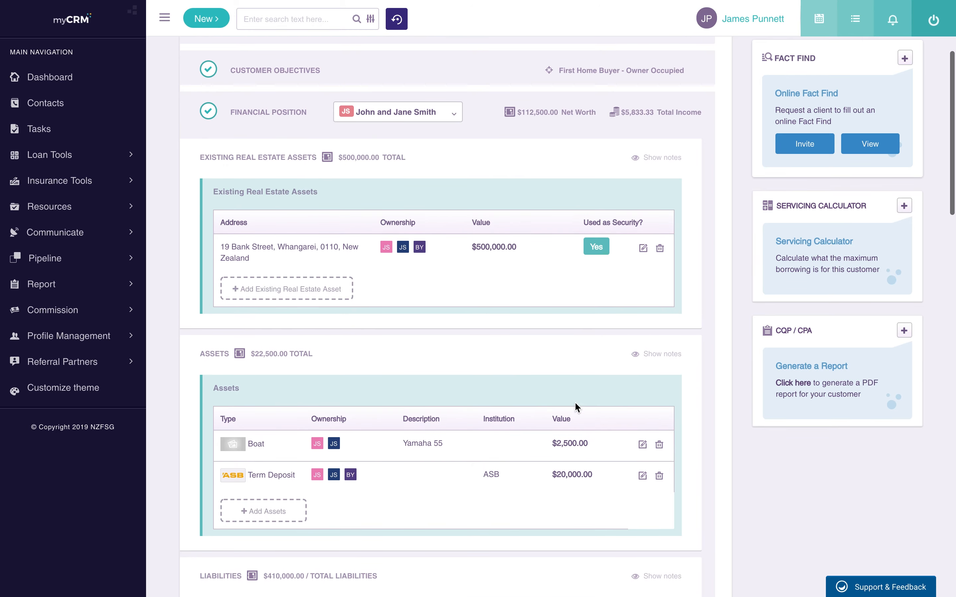
left_click(285, 126)
left_click(266, 155)
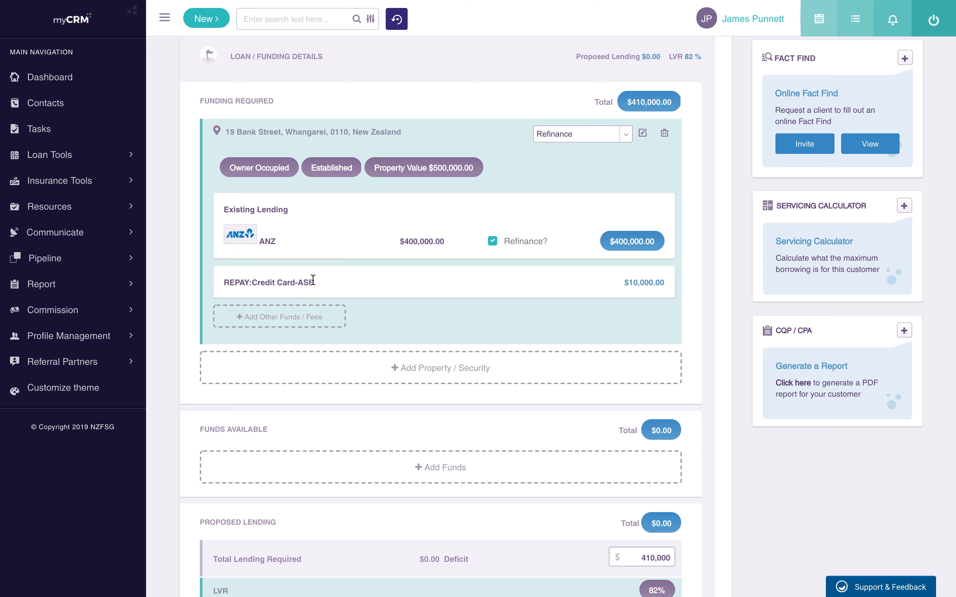
Step: Add a 'Legal Fees' item of $2,000 to the funding required and save the row
left_click(285, 317)
type("L")
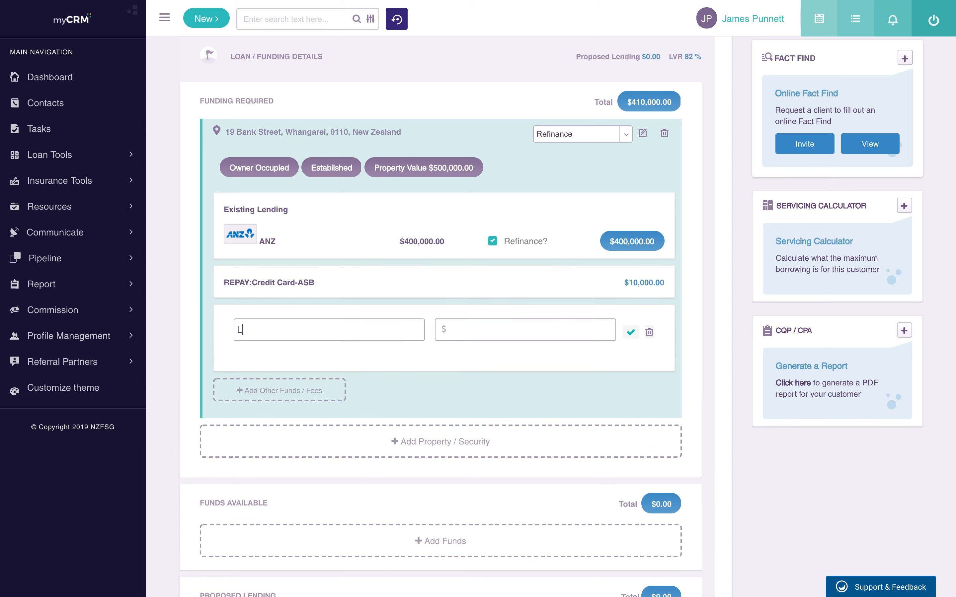
type("egal Fees")
left_click(478, 335)
type("2,000")
left_click(631, 331)
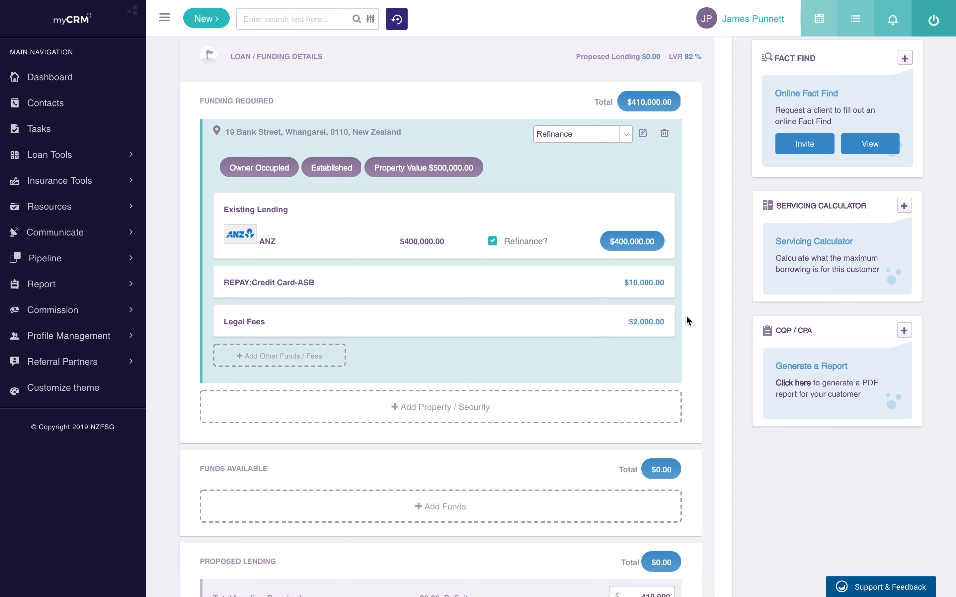
scroll(640, 396, "down", 5)
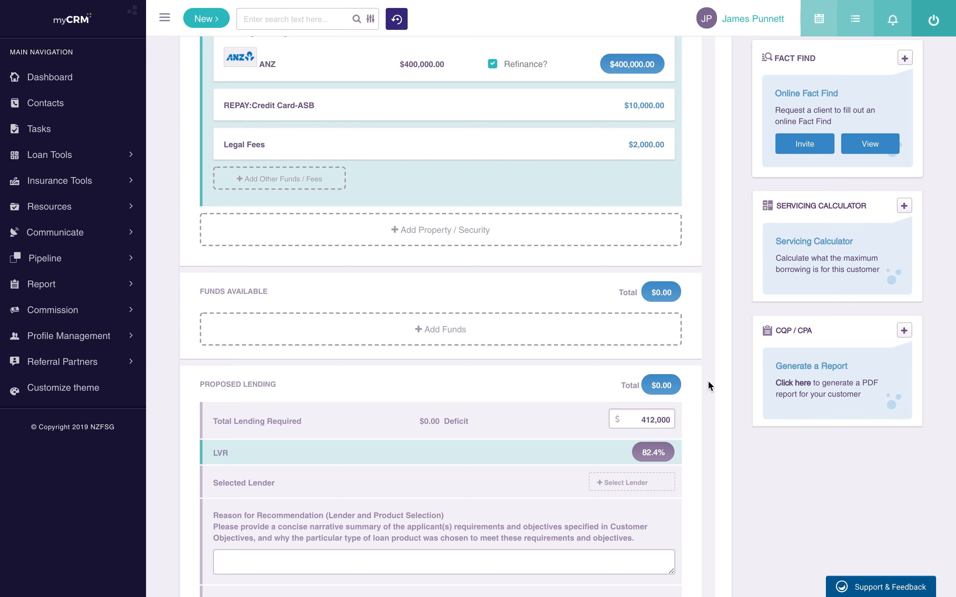
scroll(708, 379, "up", 5)
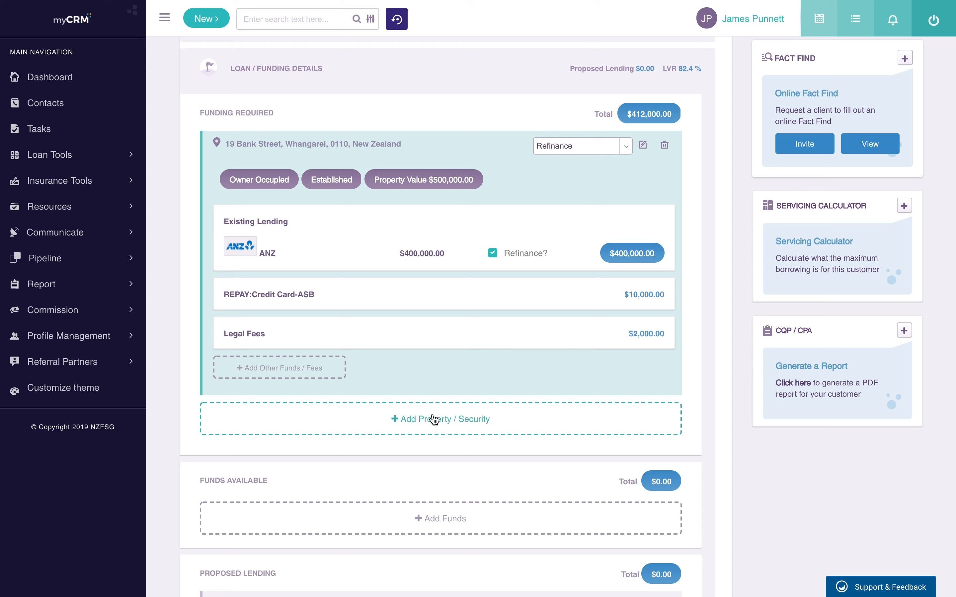
Step: Start a new property security owned by both applicants, removing the third owner
left_click(463, 428)
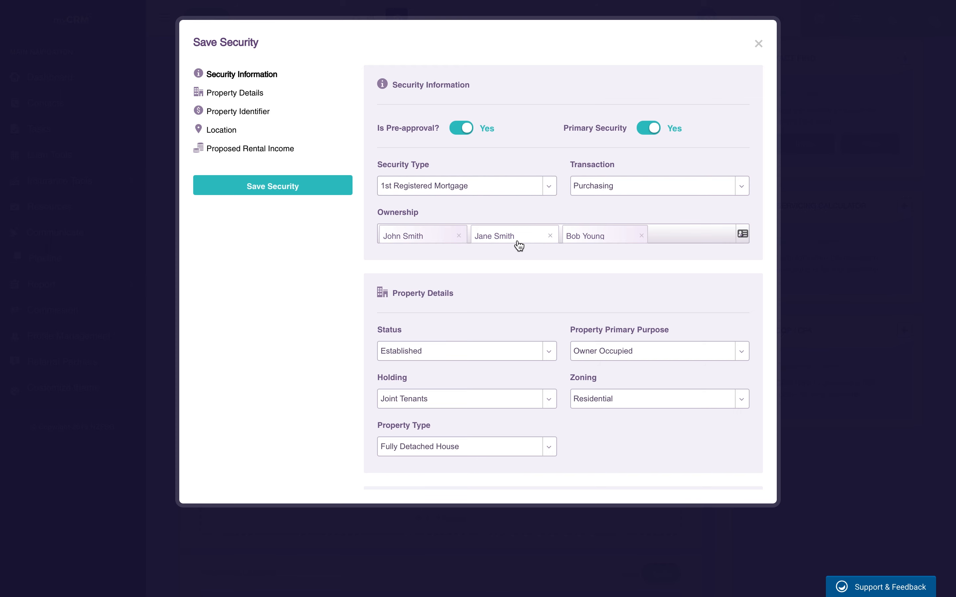
left_click(642, 236)
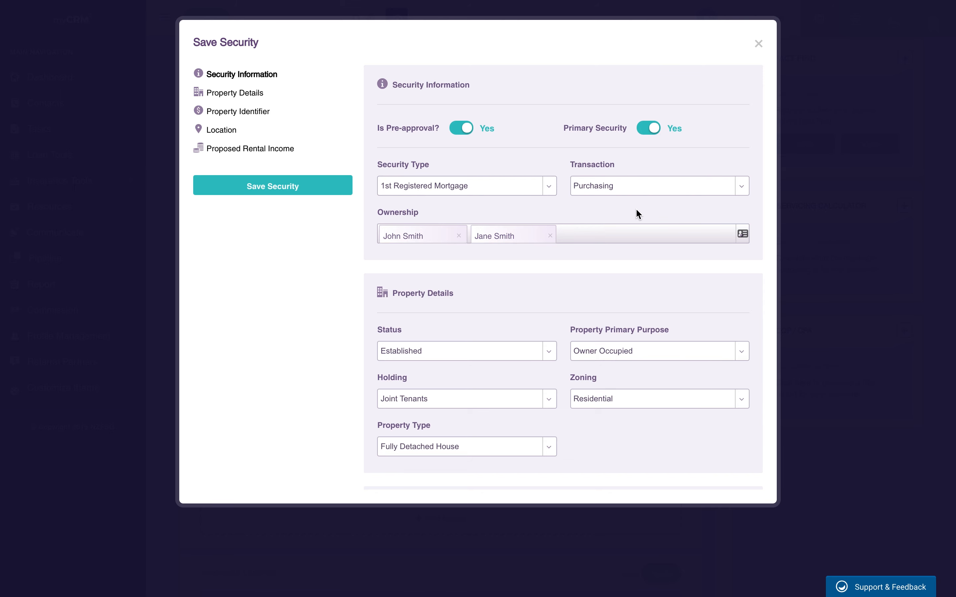
scroll(604, 257, "down", 3)
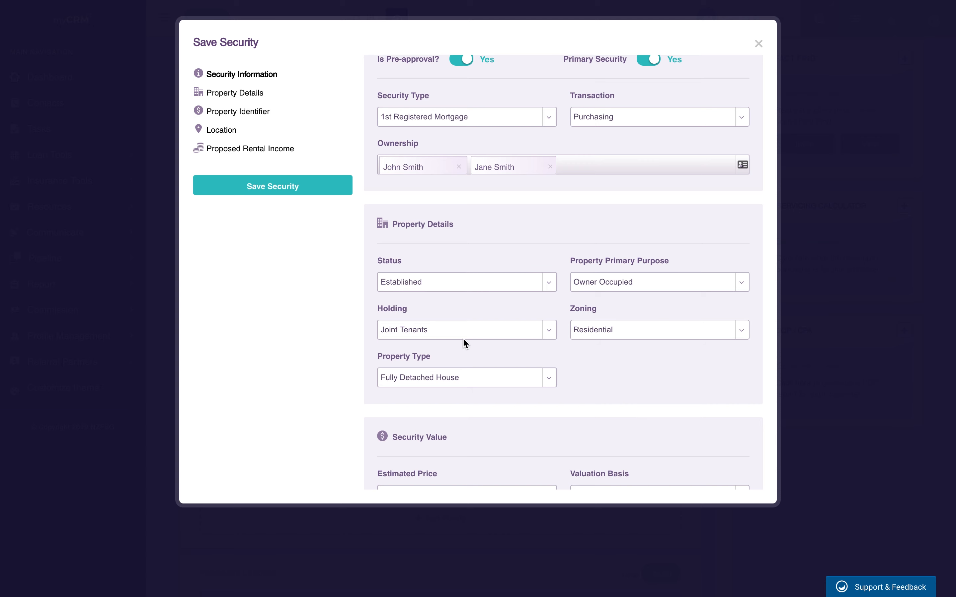
scroll(574, 380, "down", 1)
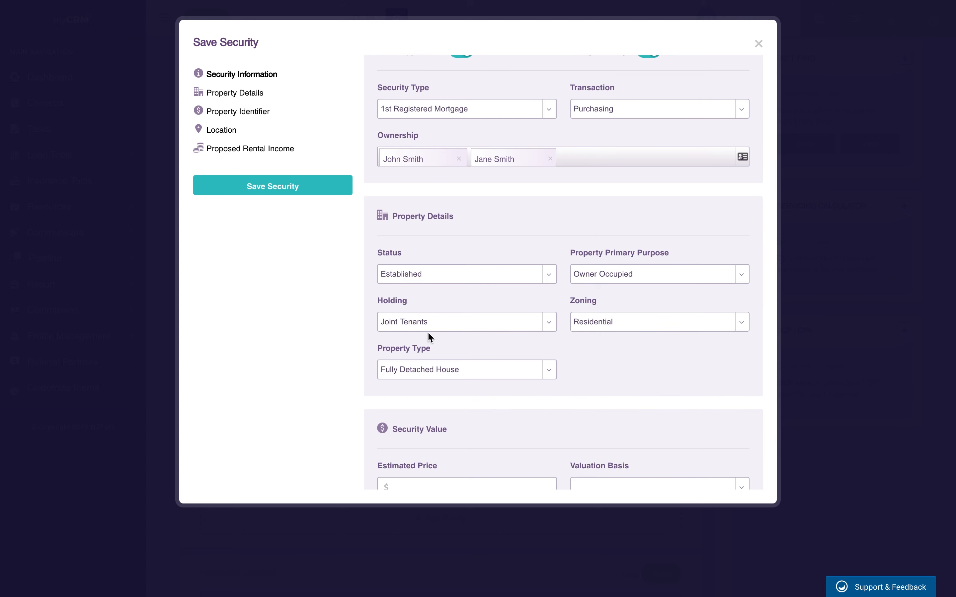
scroll(600, 331, "down", 2)
scroll(509, 292, "down", 4)
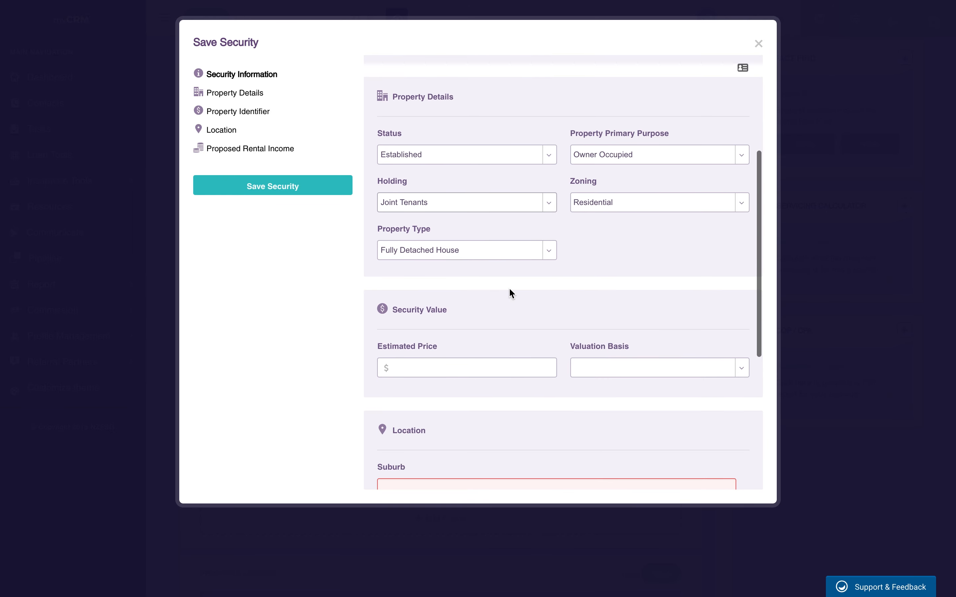
Step: Give the security an estimated price of $800,000 on a Registered Valuation basis
left_click(463, 343)
type("8000000")
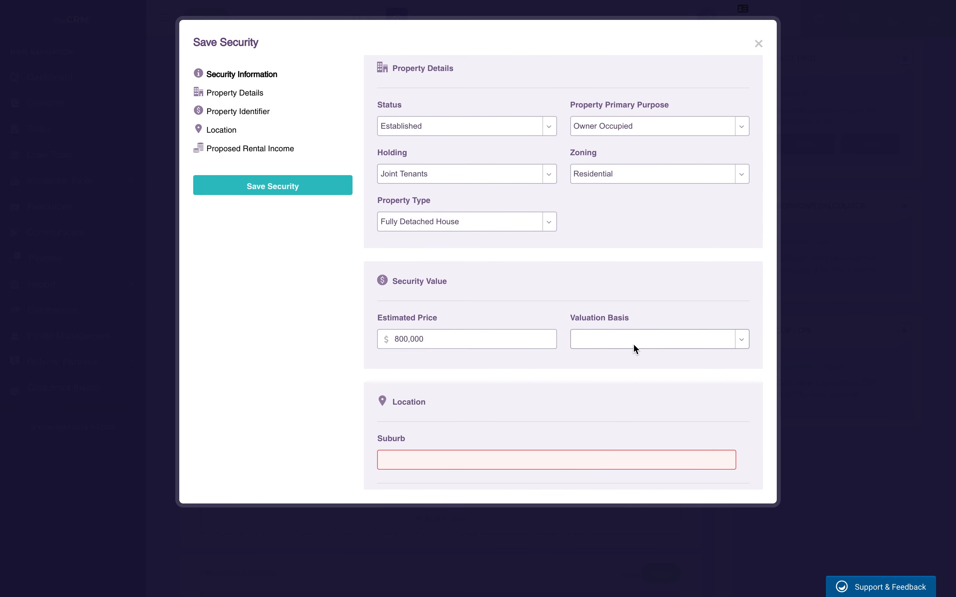
left_click(633, 346)
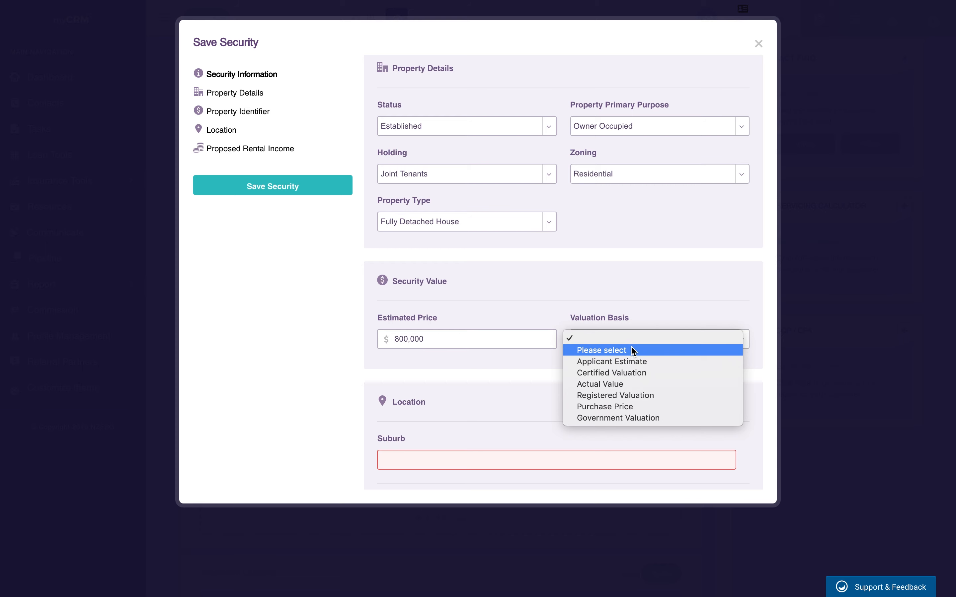
left_click(622, 395)
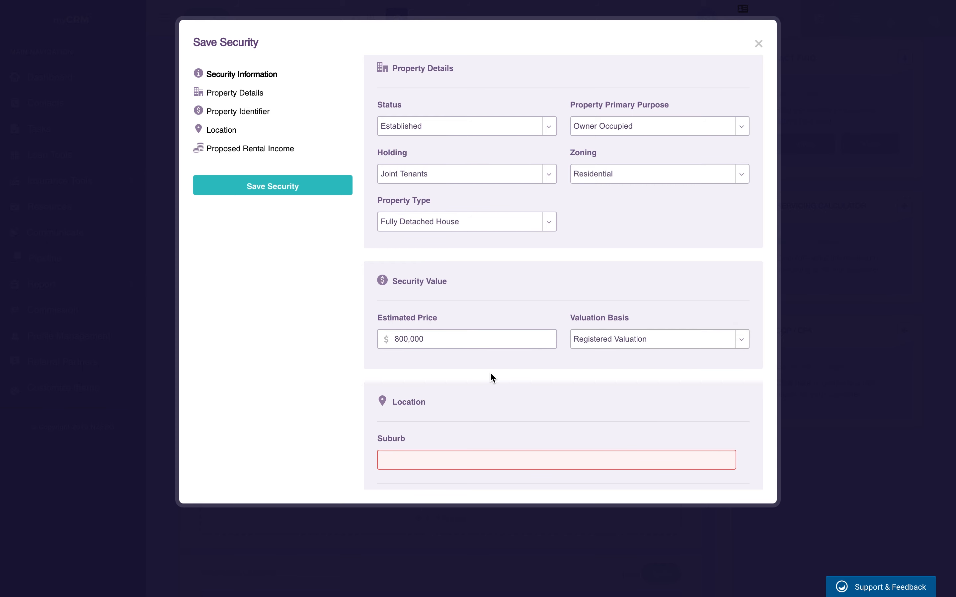
Step: Set the security's suburb to Auckland and save it
scroll(490, 372, "down", 3)
left_click(446, 335)
type("Auckland")
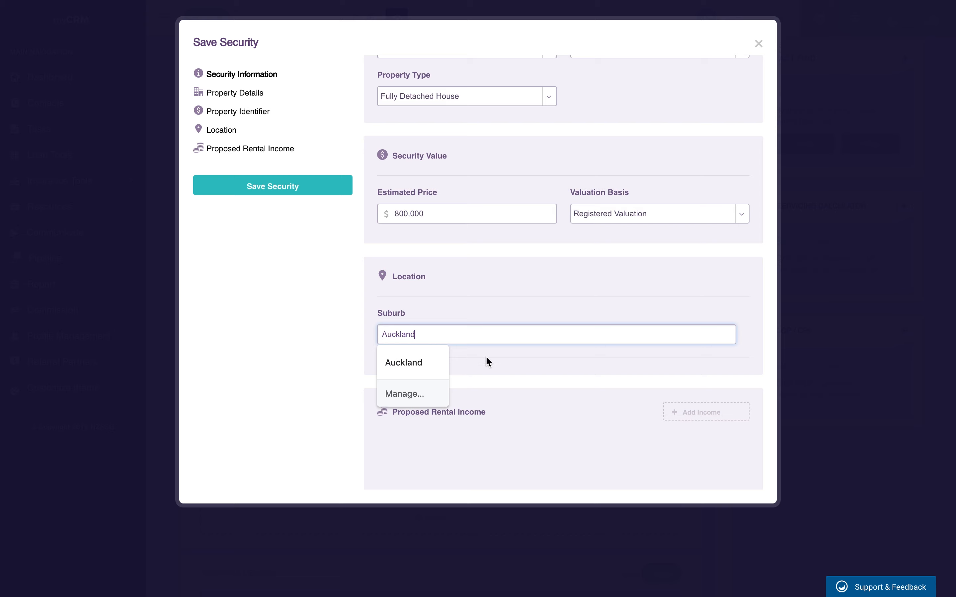
left_click(548, 363)
scroll(546, 360, "down", 3)
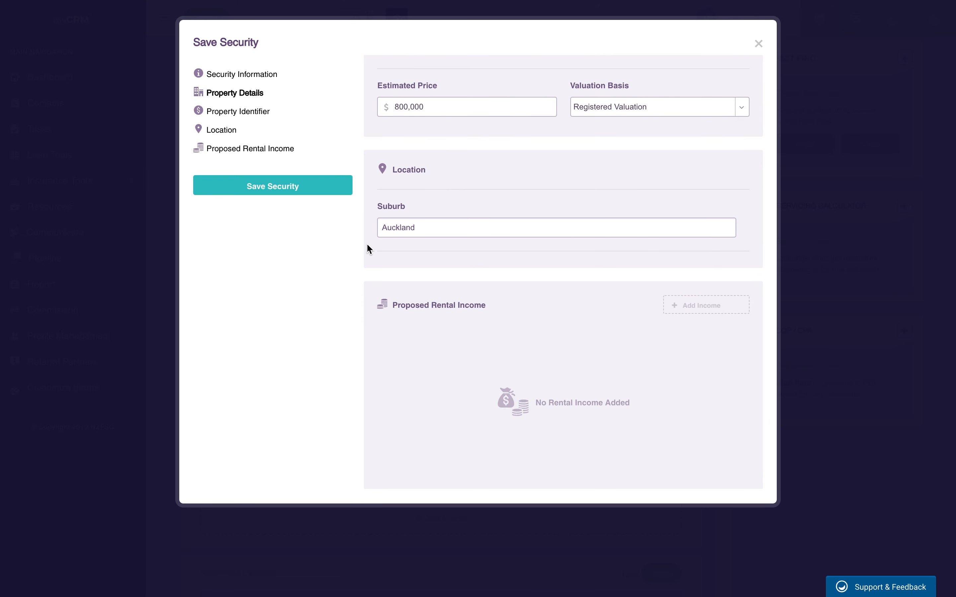
left_click(239, 191)
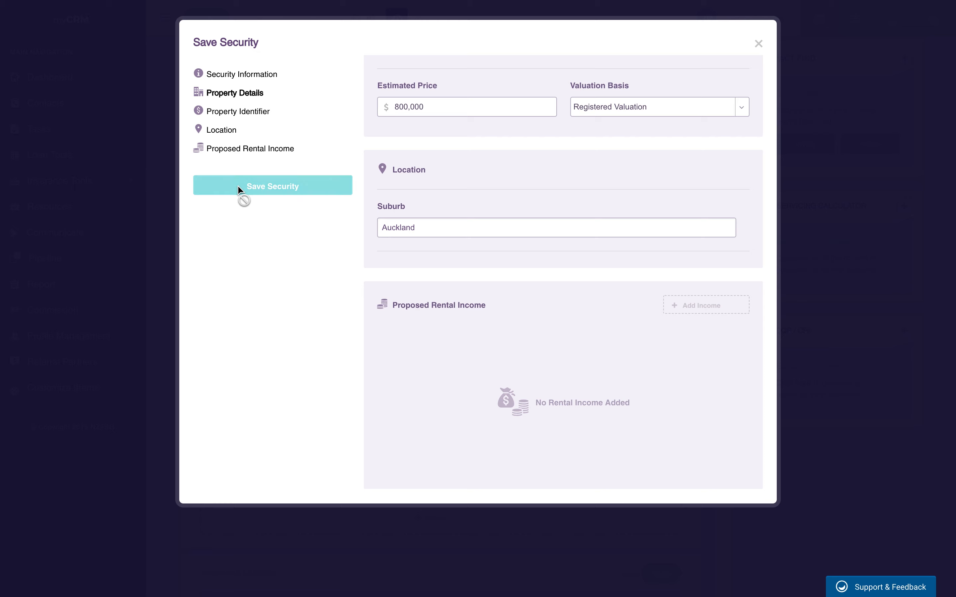
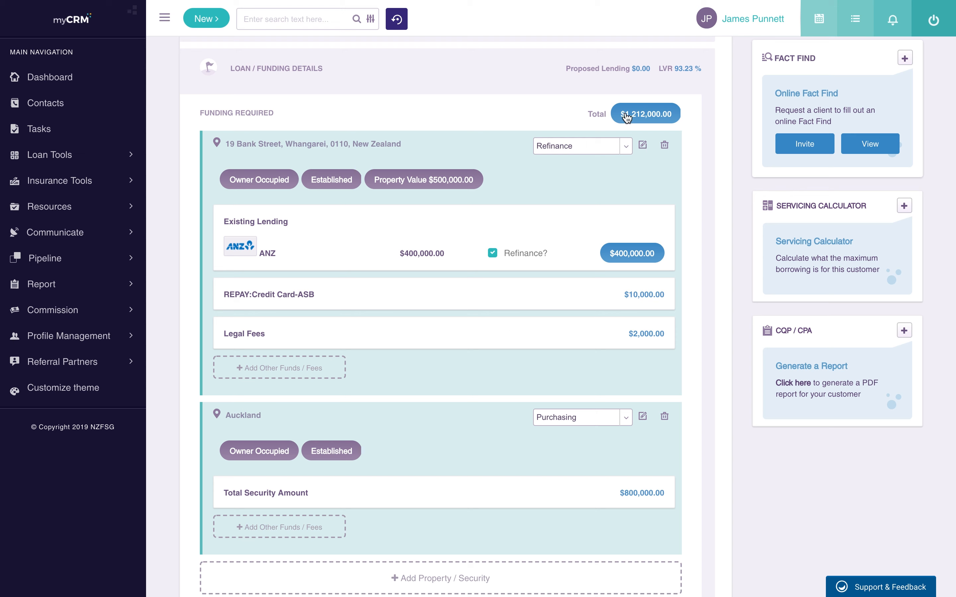
Step: Add a Deposit Paid fund worth 50000 to Funds Available
scroll(635, 172, "down", 2)
scroll(635, 173, "down", 10)
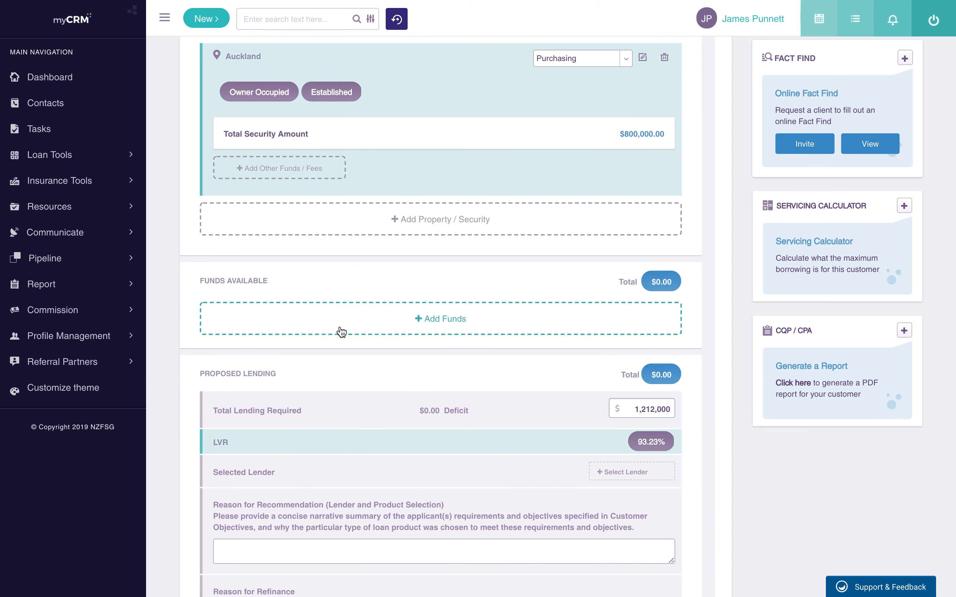
left_click(457, 327)
left_click(460, 95)
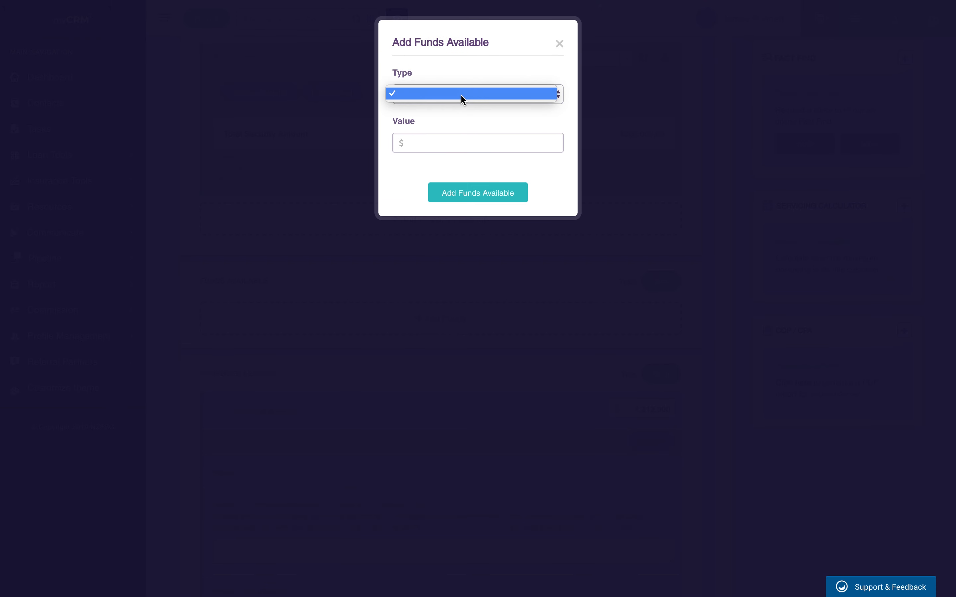
left_click(461, 95)
left_click(540, 93)
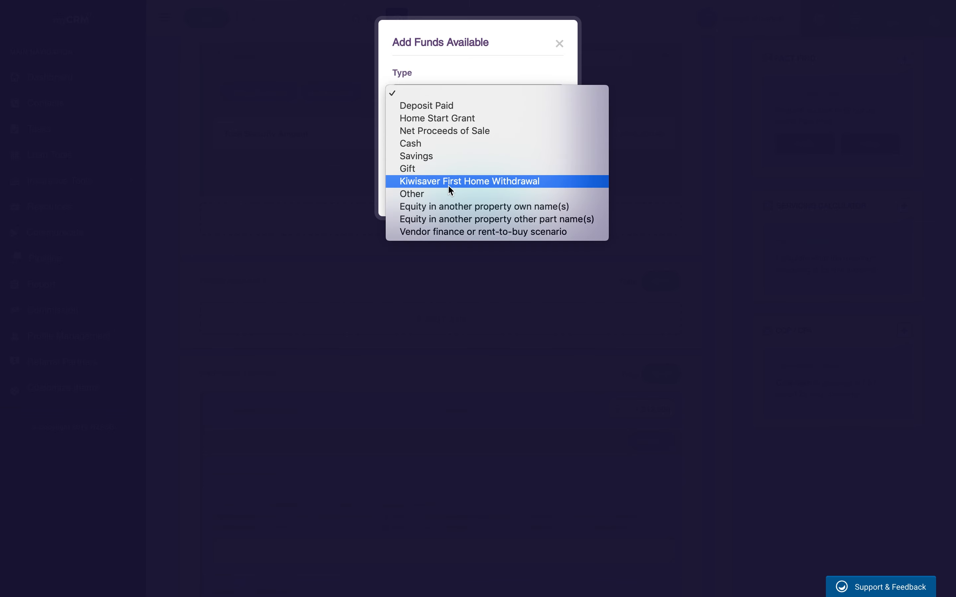
left_click(433, 107)
left_click(443, 138)
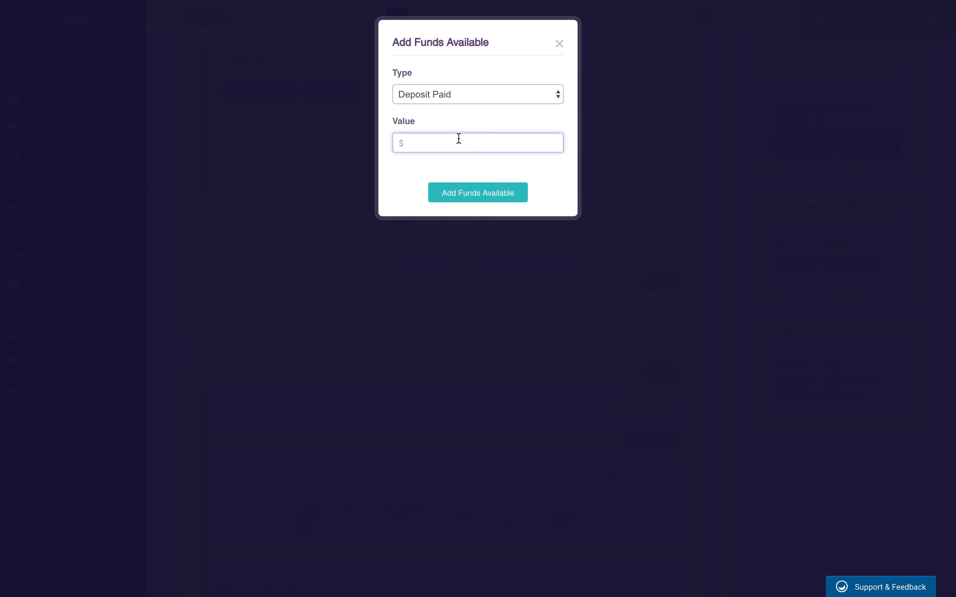
type("500000")
left_click(495, 203)
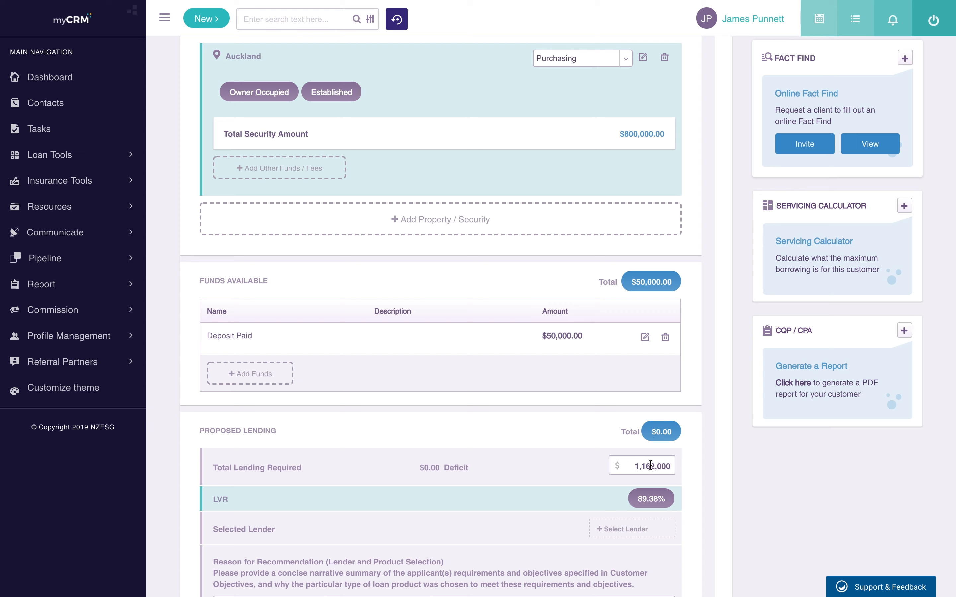
Step: Search 'westpa' and select Westpac as the lender
scroll(669, 479, "down", 1)
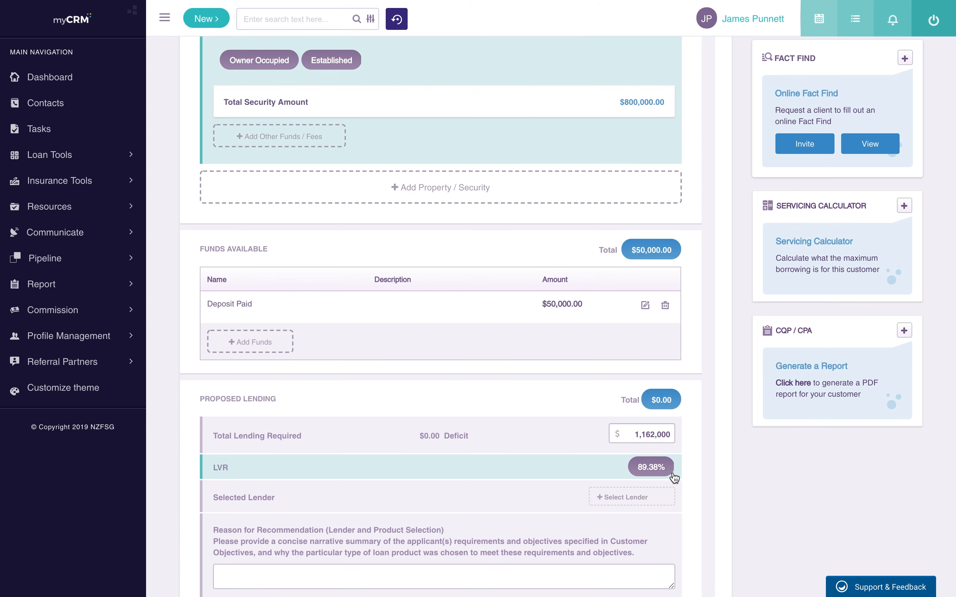
scroll(672, 472, "down", 5)
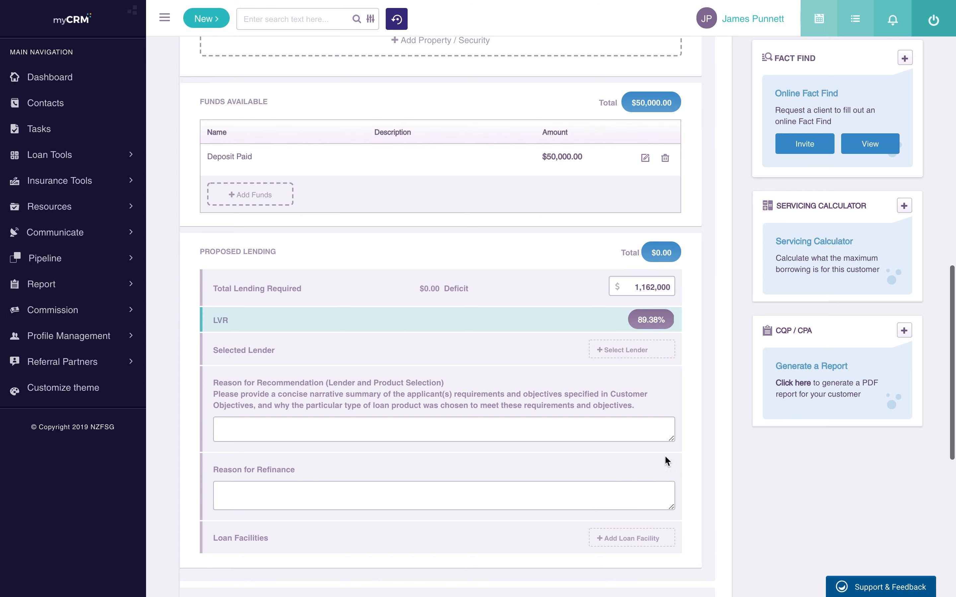
left_click(629, 351)
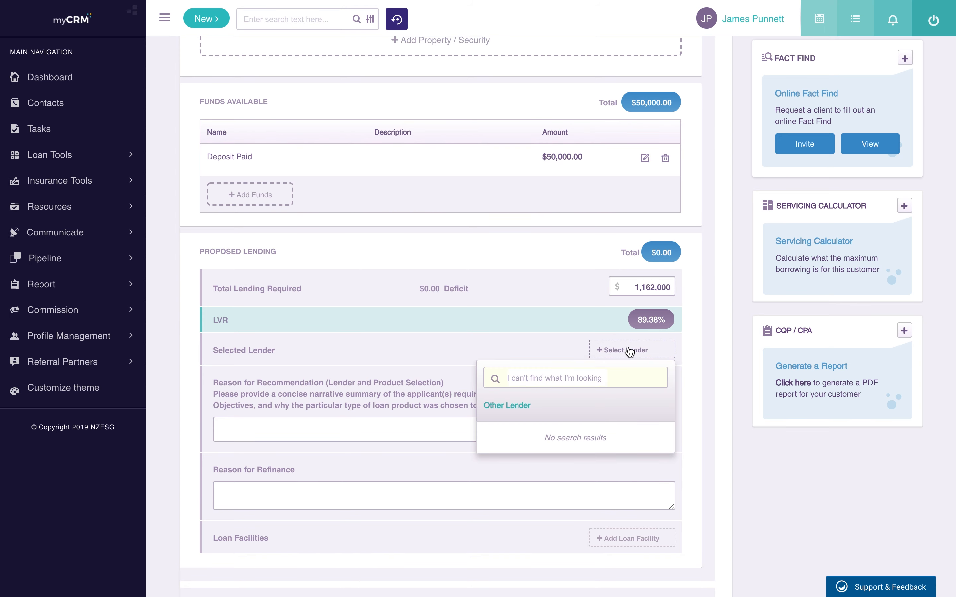
type("westpac")
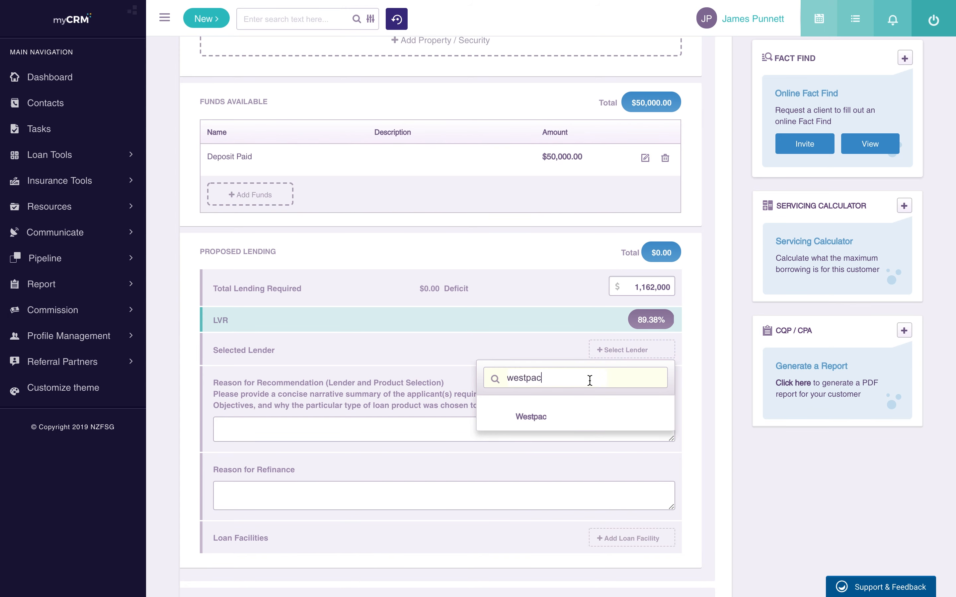
left_click(528, 417)
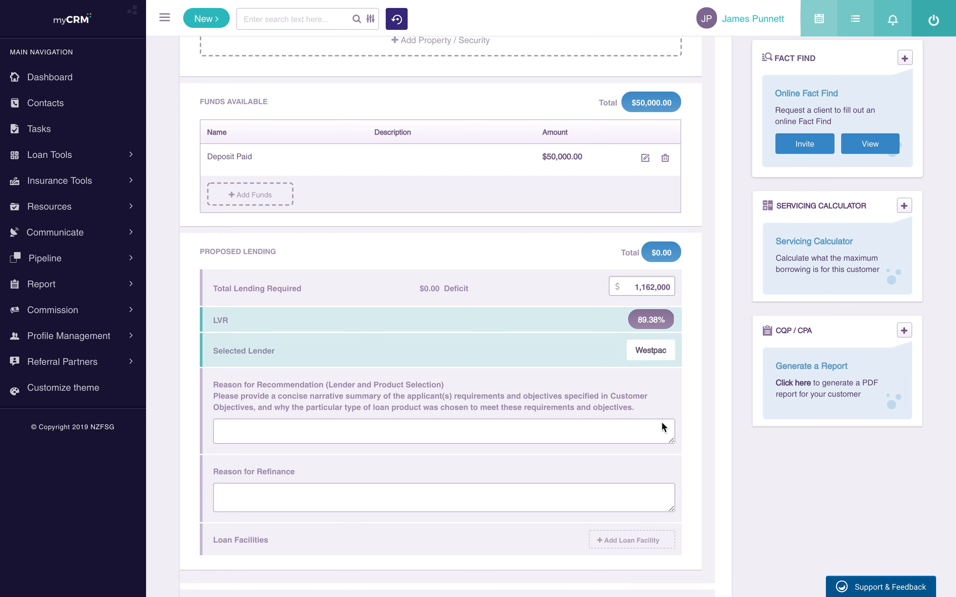
Step: Enter recommendation reason 'They were the best choice' and refinance reason 'Rate is better'
scroll(684, 409, "down", 2)
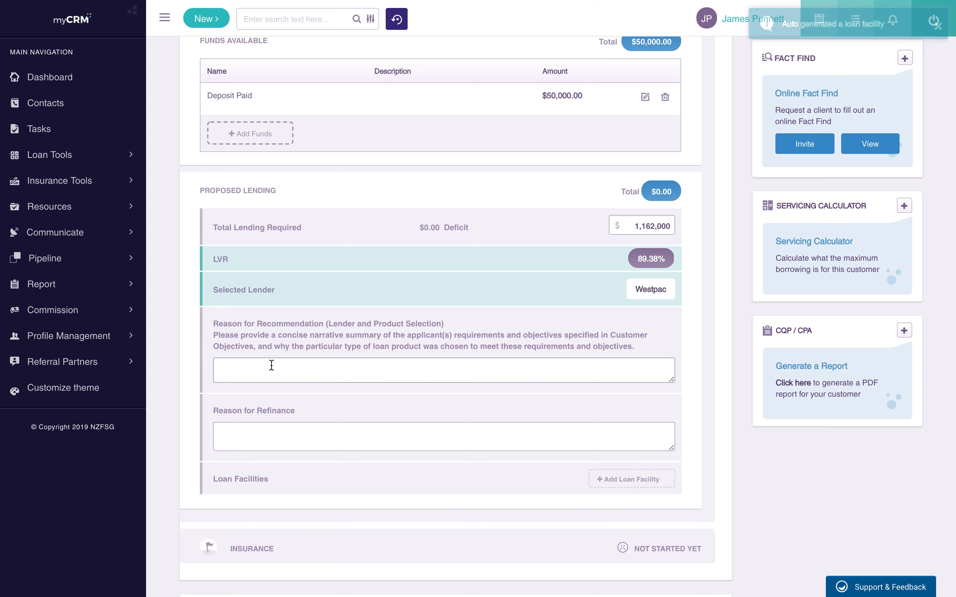
scroll(313, 368, "down", 1)
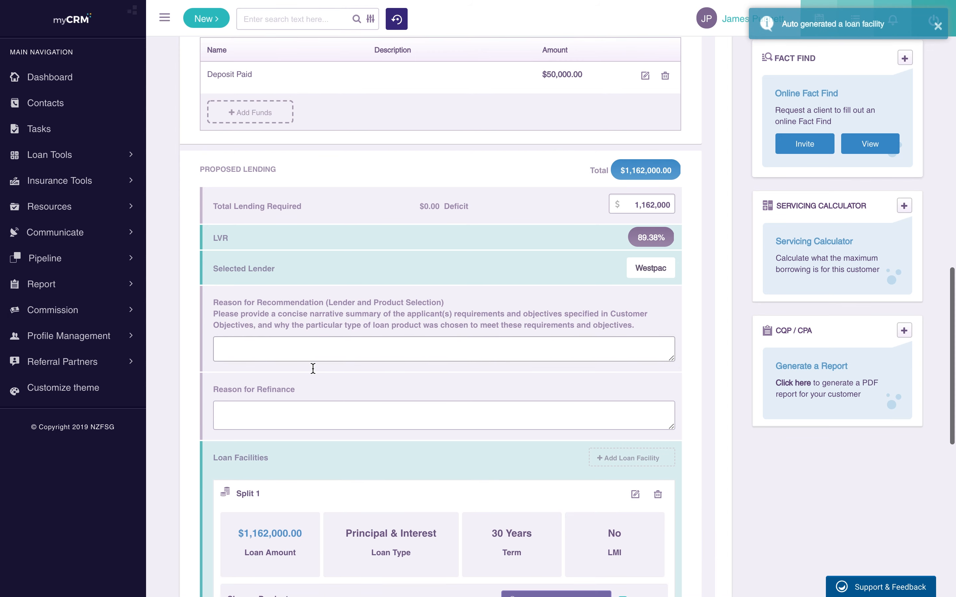
left_click(267, 354)
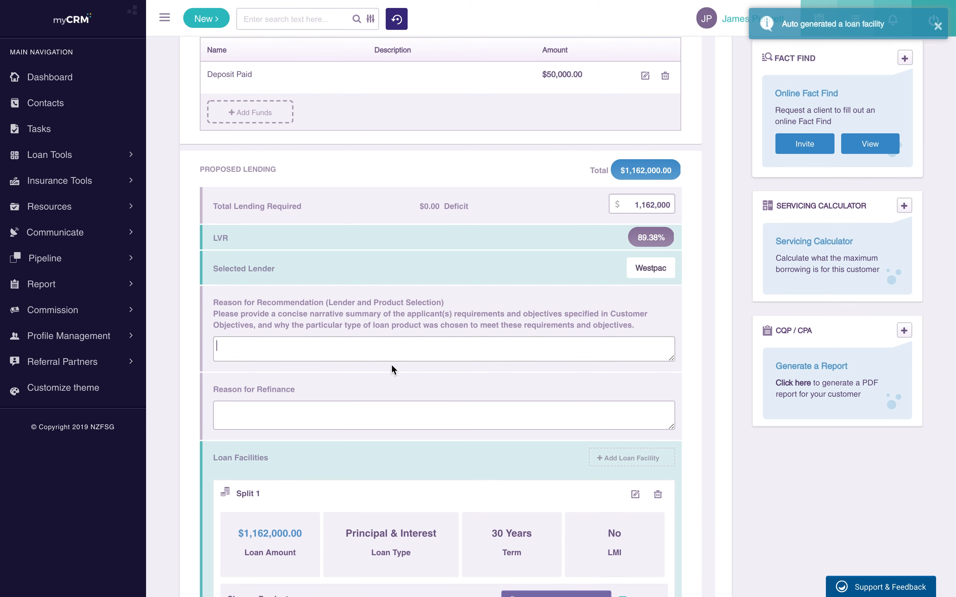
type("They were the best choice")
left_click(351, 423)
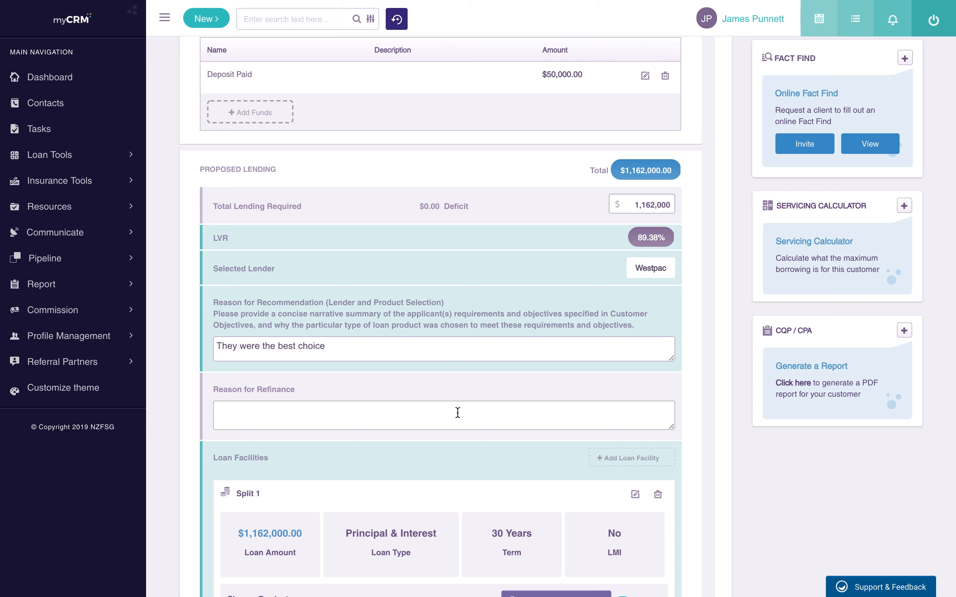
type("e r")
key("BackSpace")
type("Rate is better")
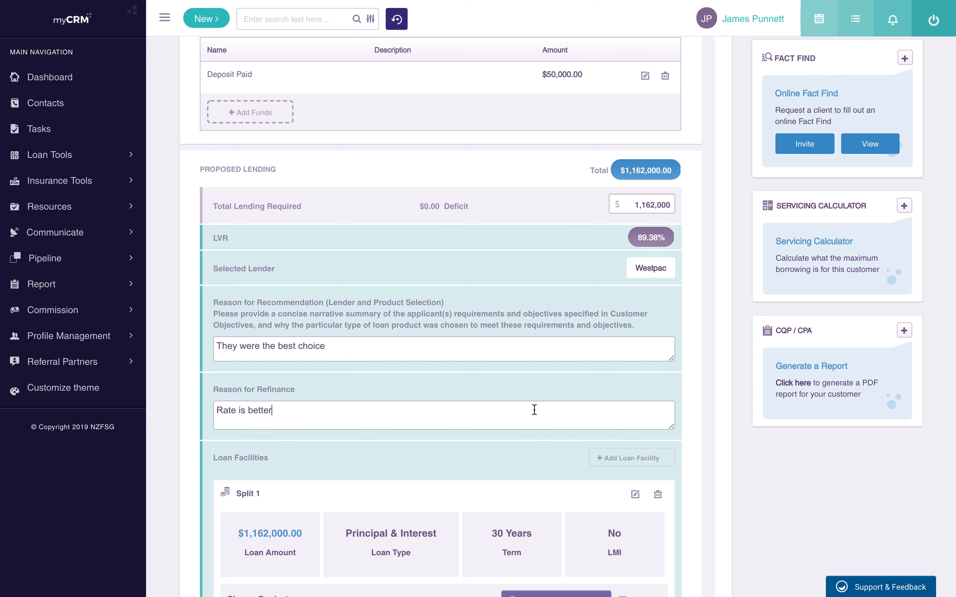
Step: Review the Split 1 loan structure without changes, then expand the Insurance section
scroll(608, 410, "down", 4)
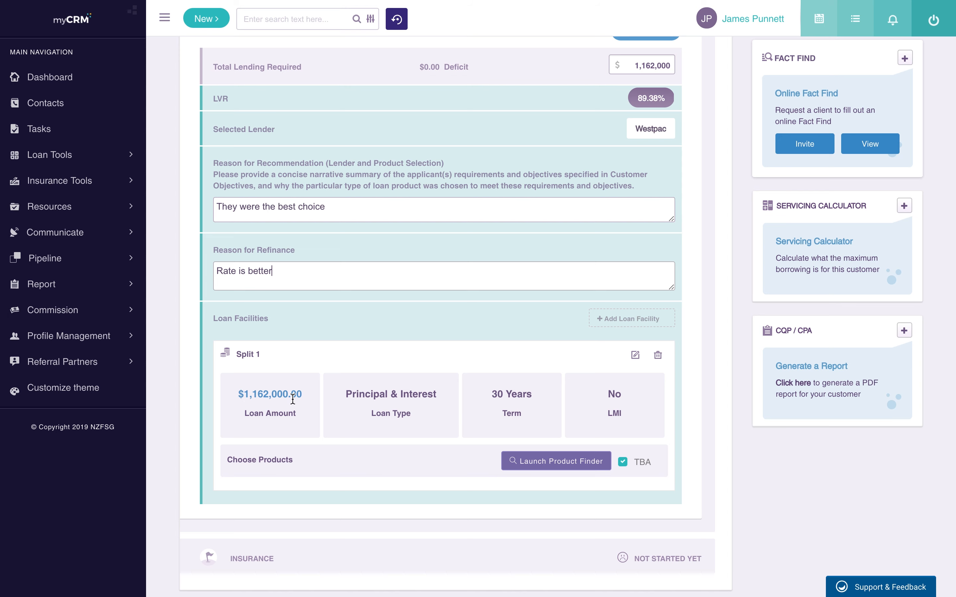
scroll(403, 395, "up", 1)
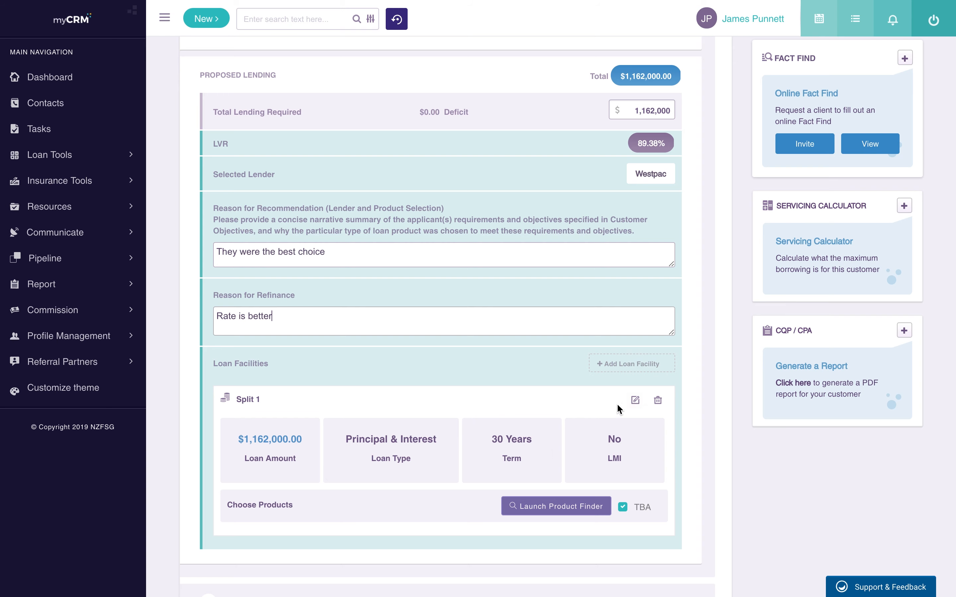
left_click(634, 401)
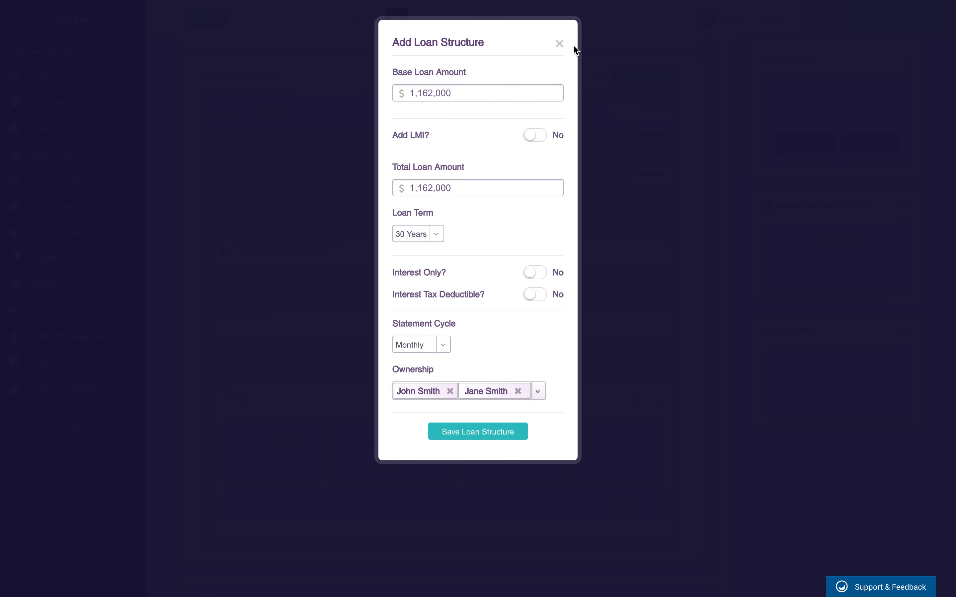
left_click(561, 44)
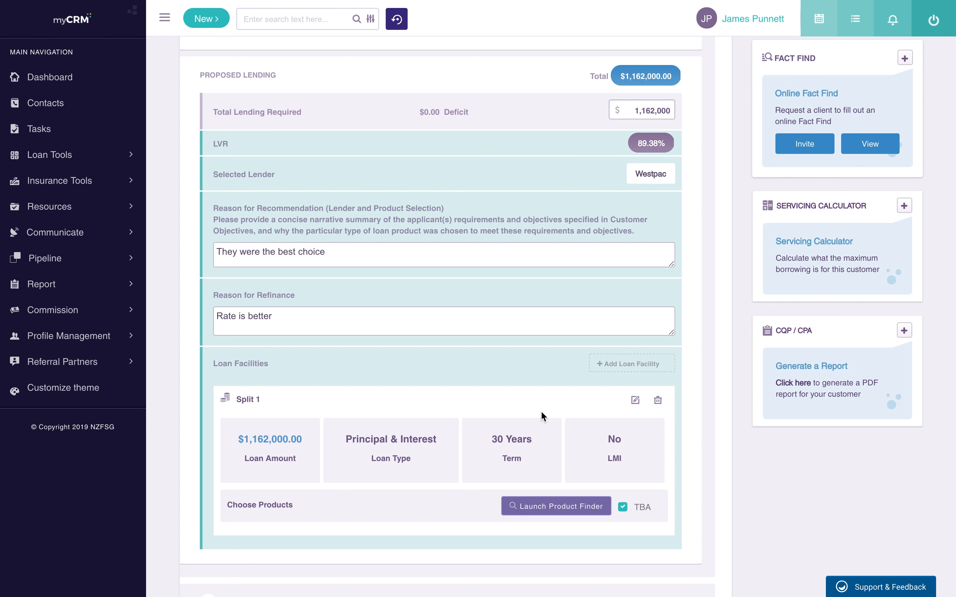
scroll(541, 410, "down", 1)
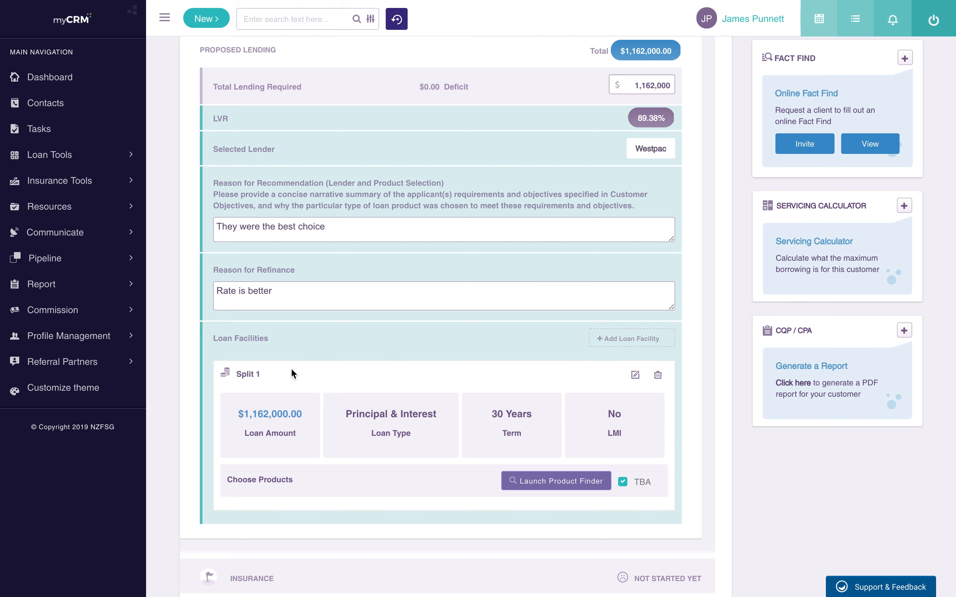
scroll(291, 374, "up", 2)
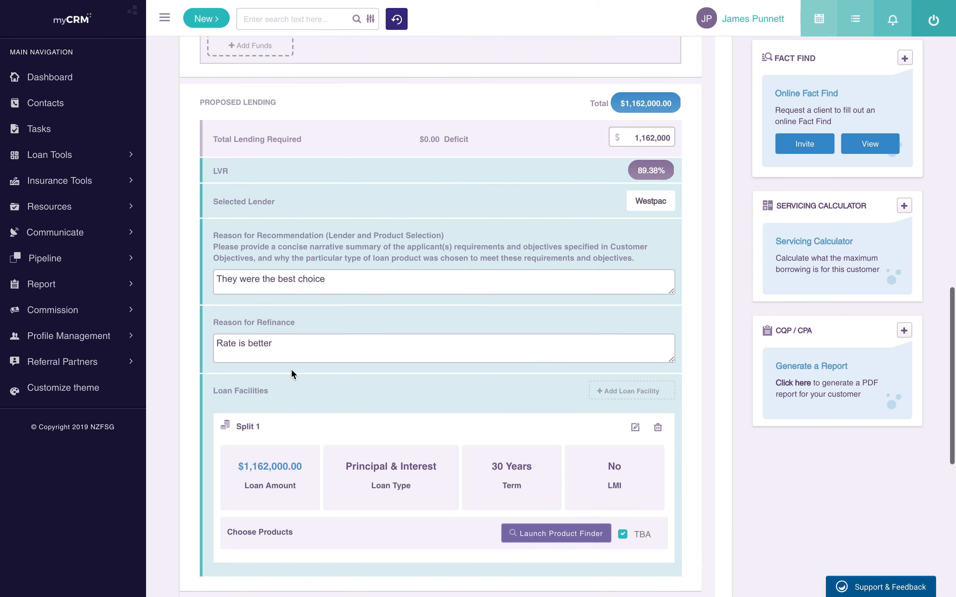
scroll(292, 374, "up", 2)
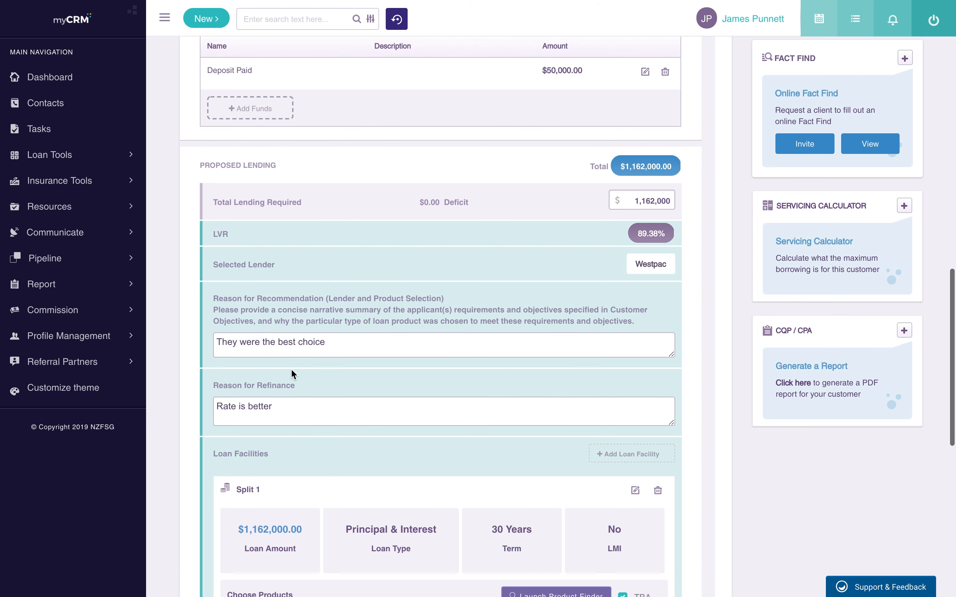
scroll(292, 374, "down", 5)
scroll(436, 304, "down", 3)
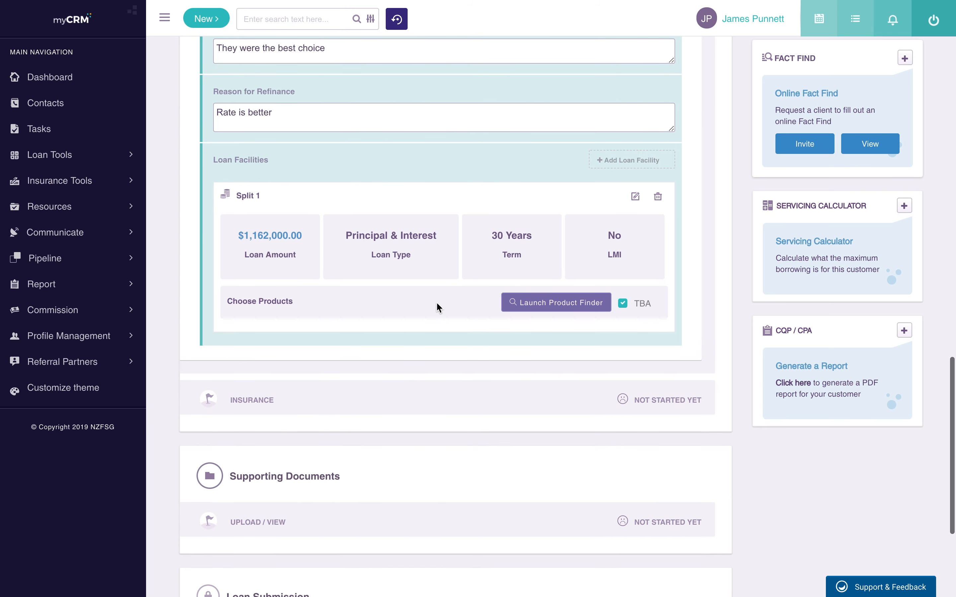
left_click(277, 401)
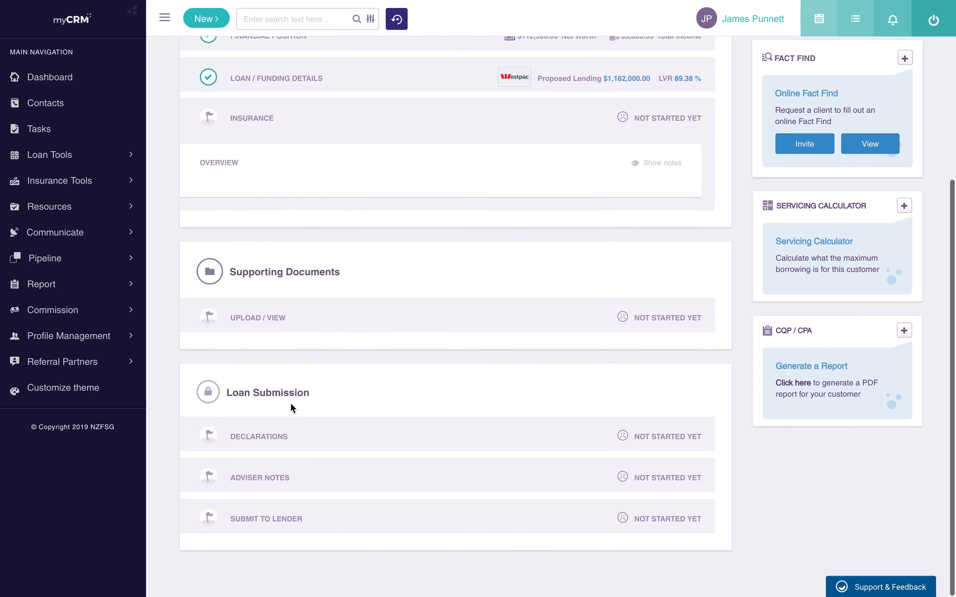
Step: Decline discussing risk insurance and request a no-obligation insurance review
scroll(376, 353, "up", 3)
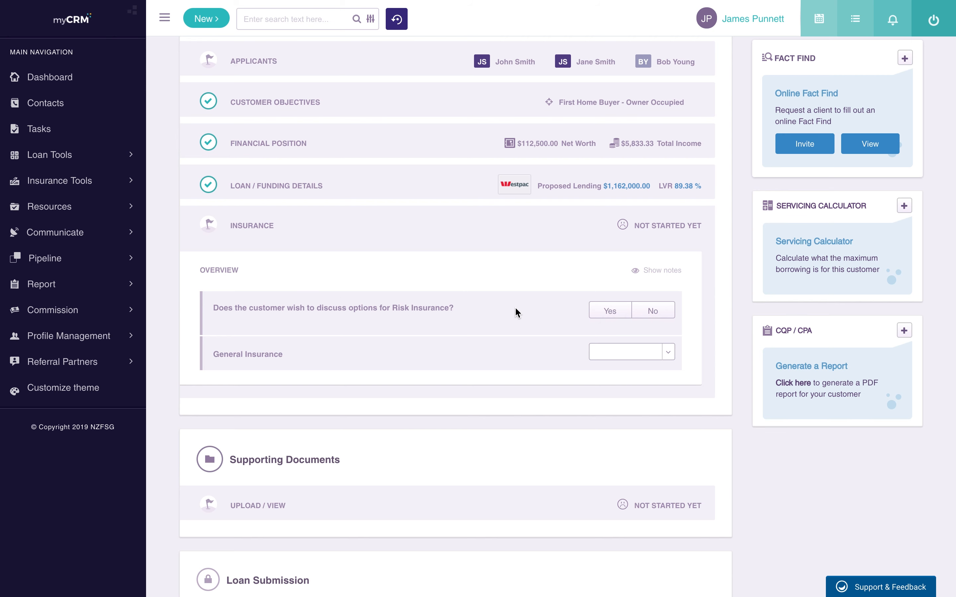
left_click(615, 312)
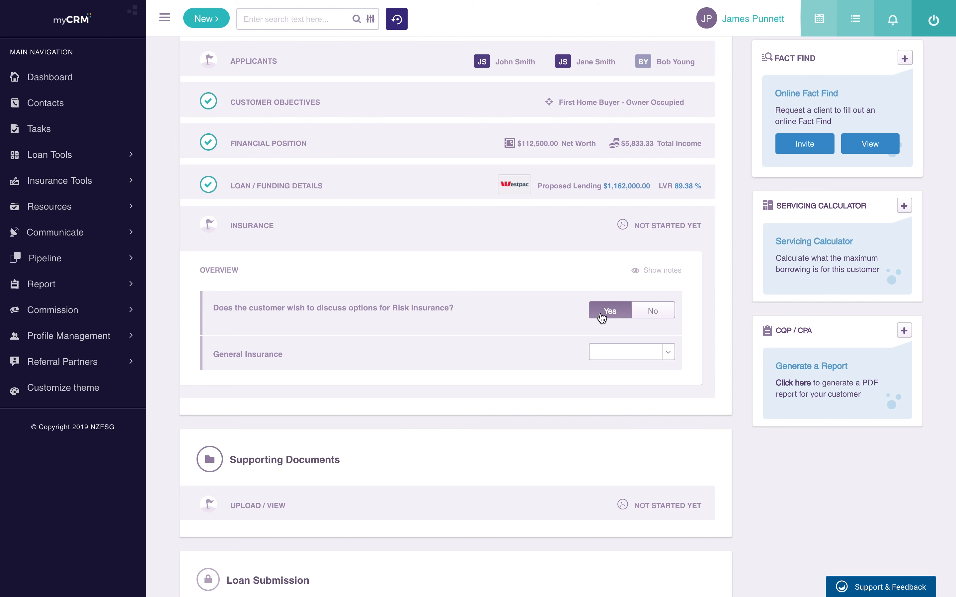
left_click(653, 311)
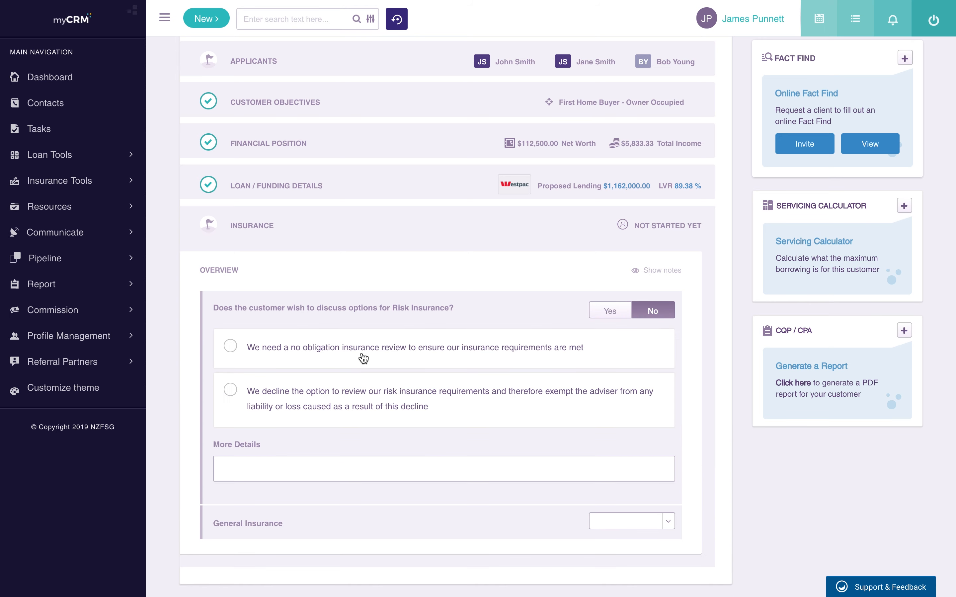
left_click(336, 351)
left_click(367, 469)
Step: Set General Insurance to 'Has arranged / will arrange', add a More Details note, and collapse Insurance
scroll(367, 469, "down", 1)
scroll(612, 489, "down", 3)
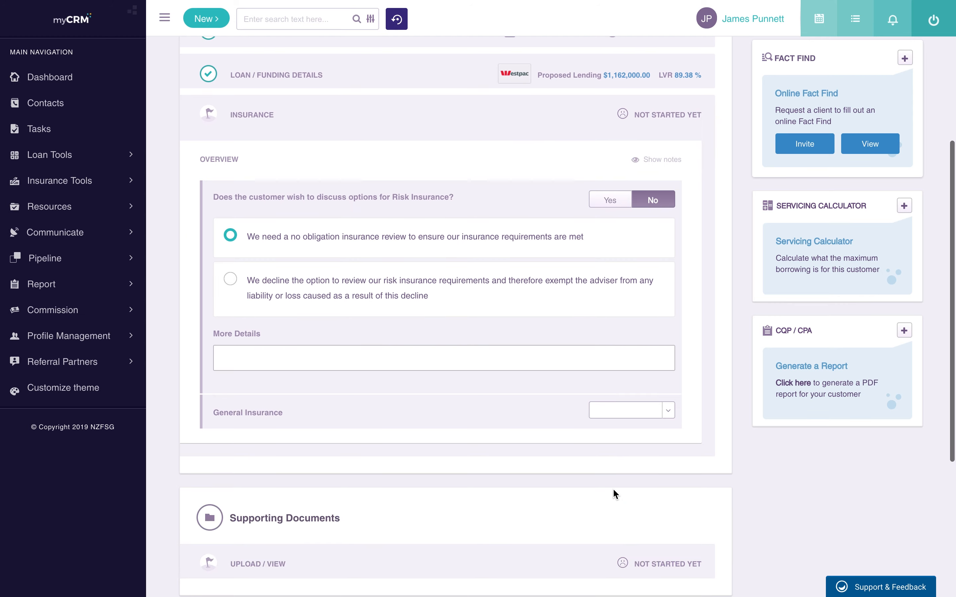
left_click(651, 412)
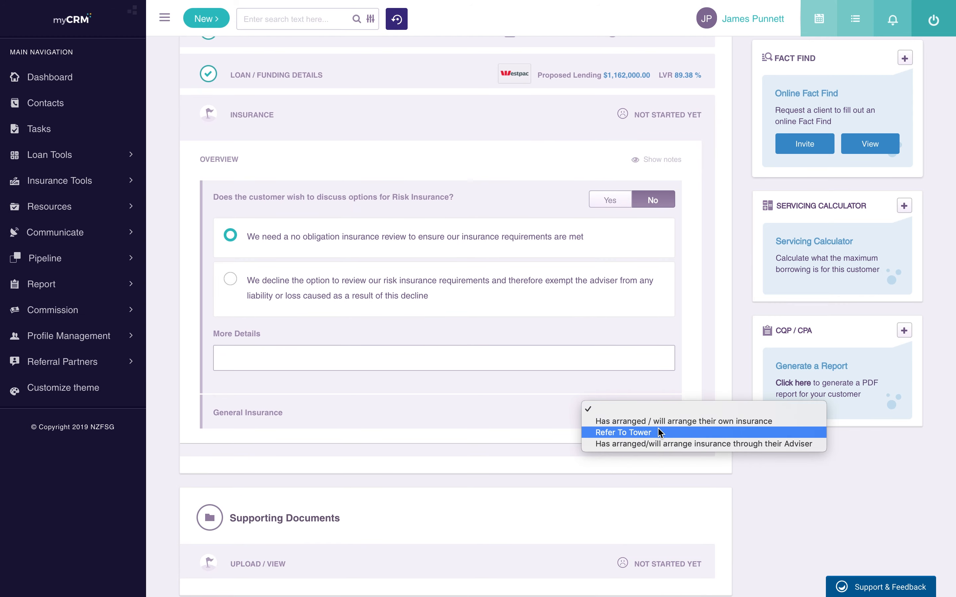
left_click(665, 421)
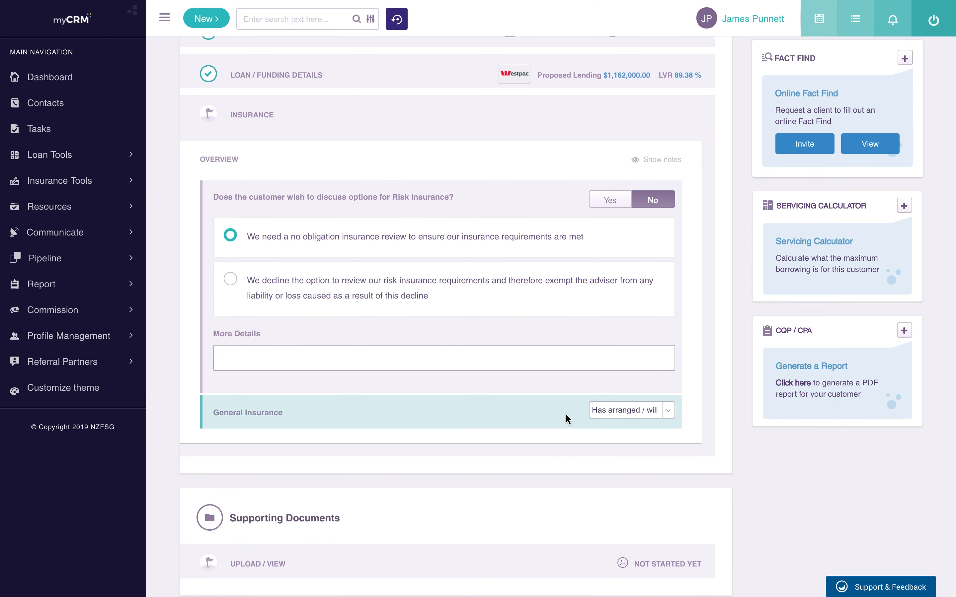
left_click(293, 358)
type("asdada")
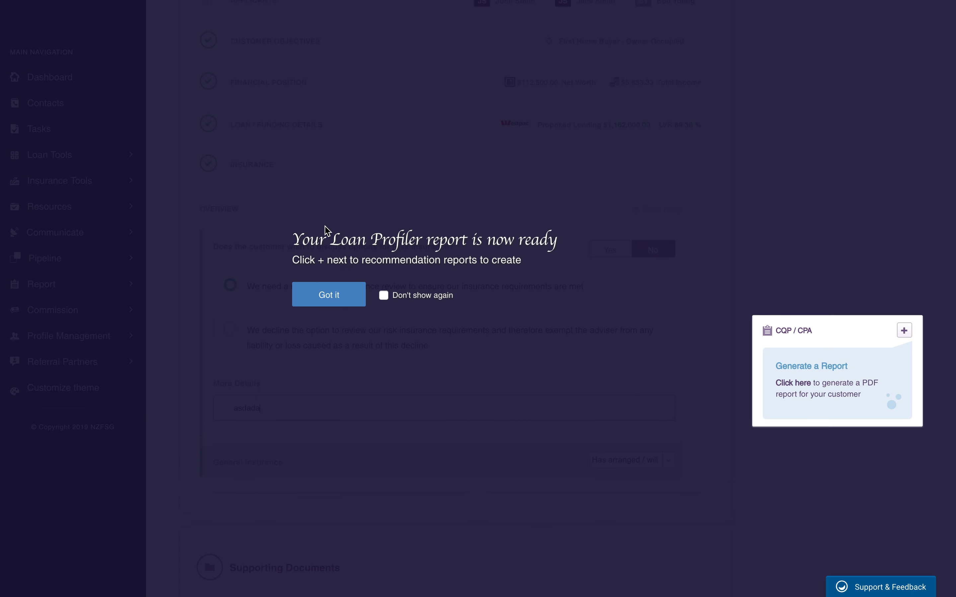
left_click(342, 301)
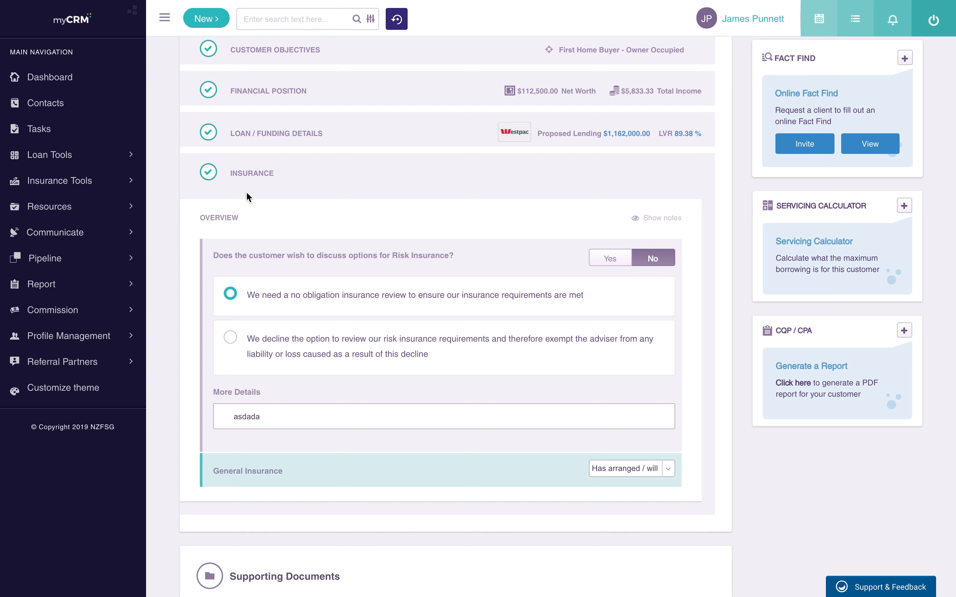
left_click(400, 184)
scroll(353, 136, "up", 4)
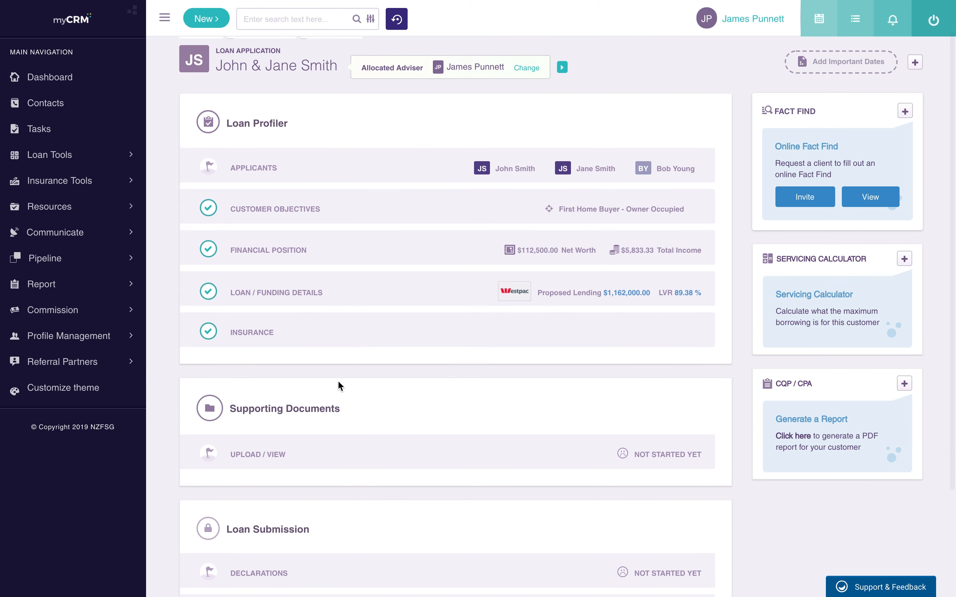
scroll(337, 360, "down", 3)
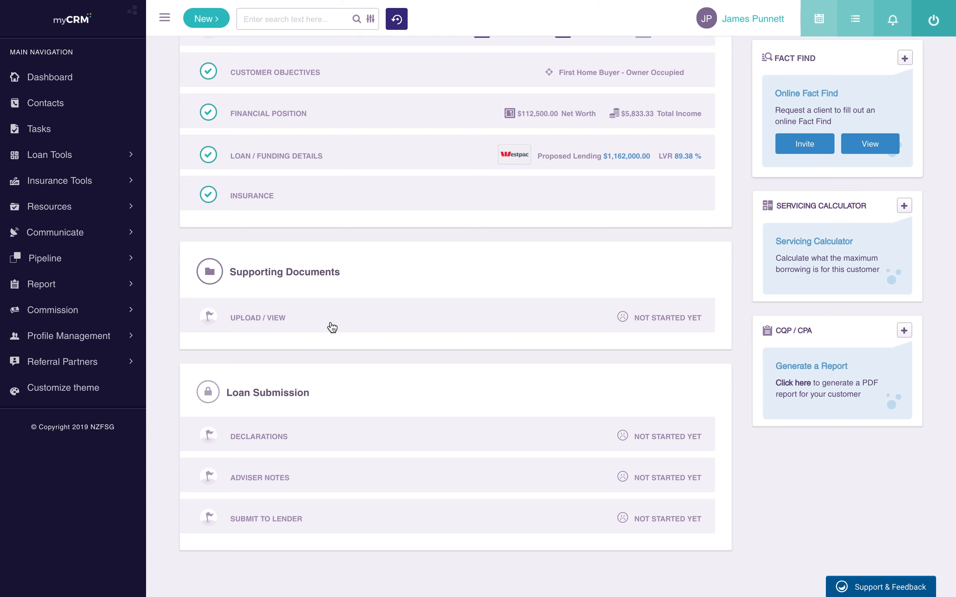
Step: Expand Supporting Documents, glance at stored documents, and choose manual file selection from the computer
left_click(330, 326)
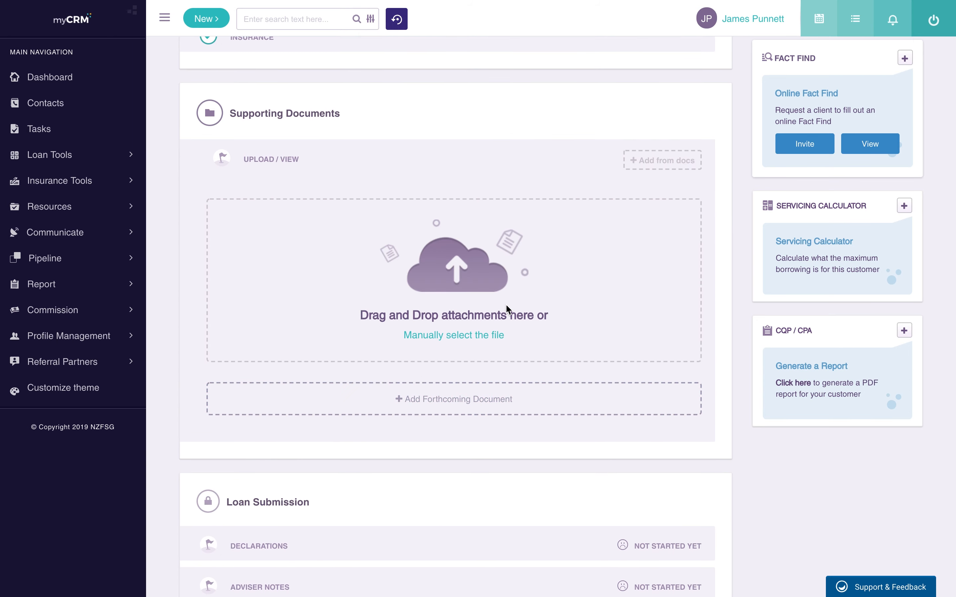
left_click(674, 163)
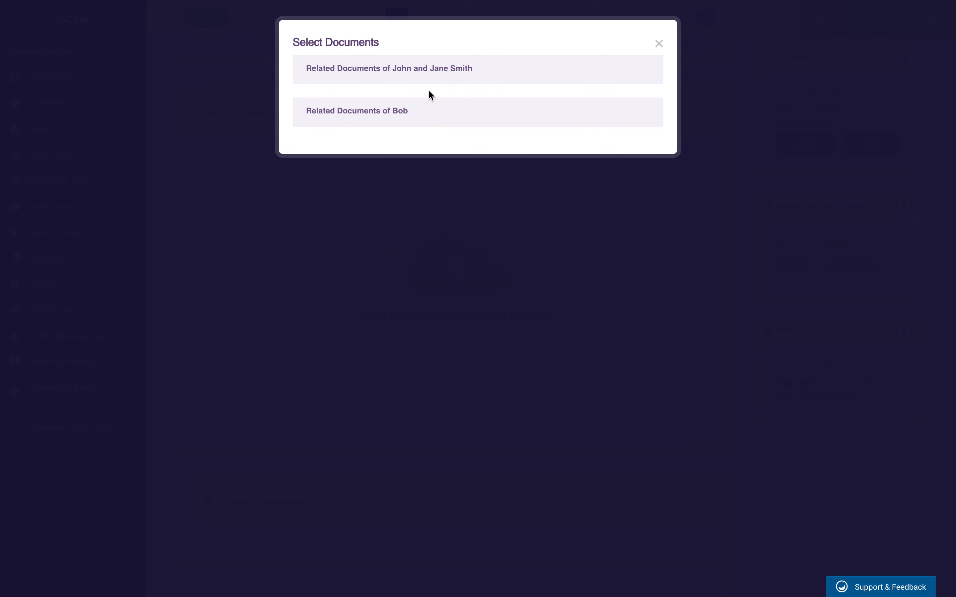
left_click(659, 44)
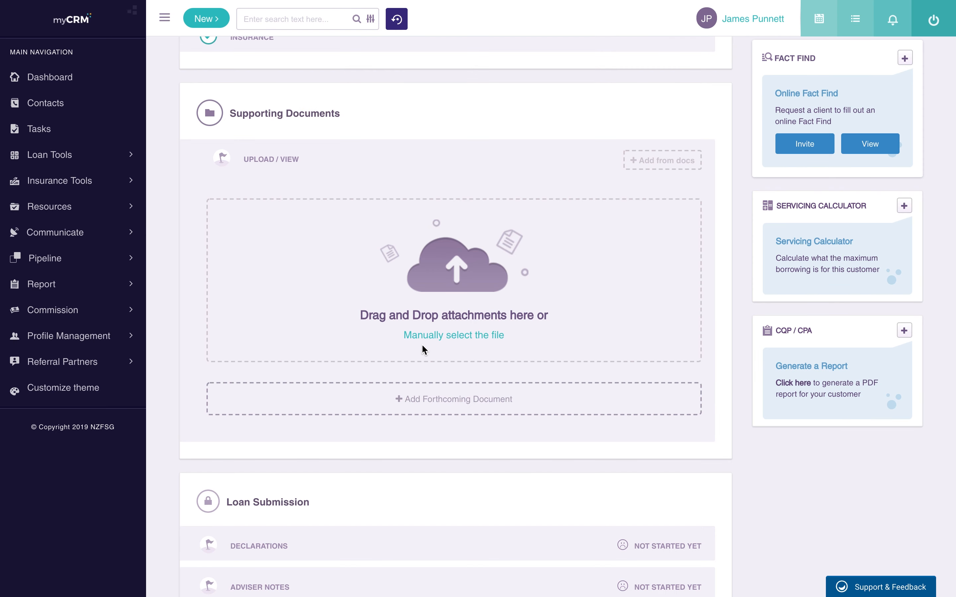
left_click(436, 334)
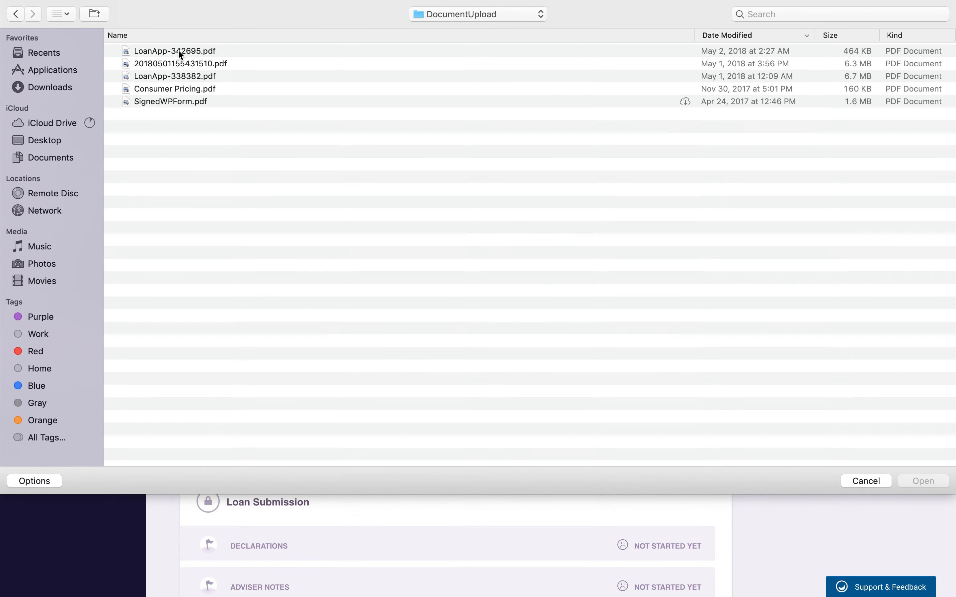
Step: Select LoanApp-342695.pdf and Consumer Pricing.pdf together and upload both
left_click(166, 51)
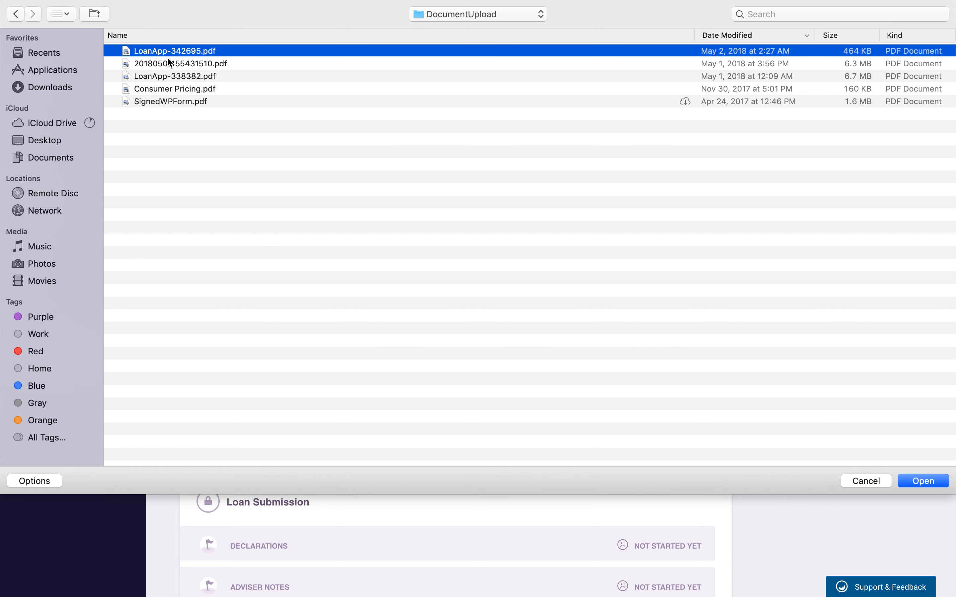
left_click(170, 90, "super")
left_click(918, 480)
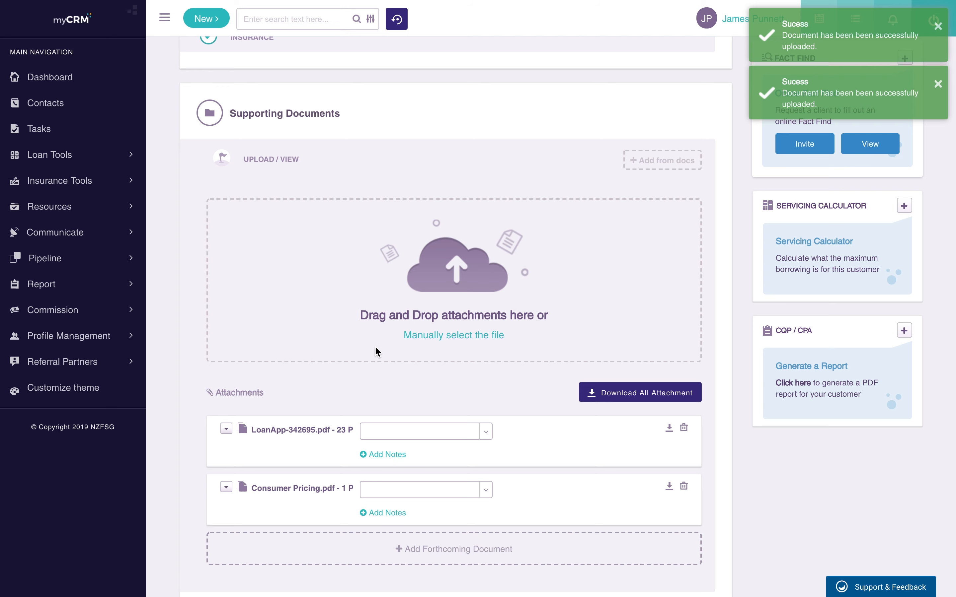
Step: Expand LoanApp-342695.pdf into its page list and generate a preview for page P1
scroll(375, 346, "down", 4)
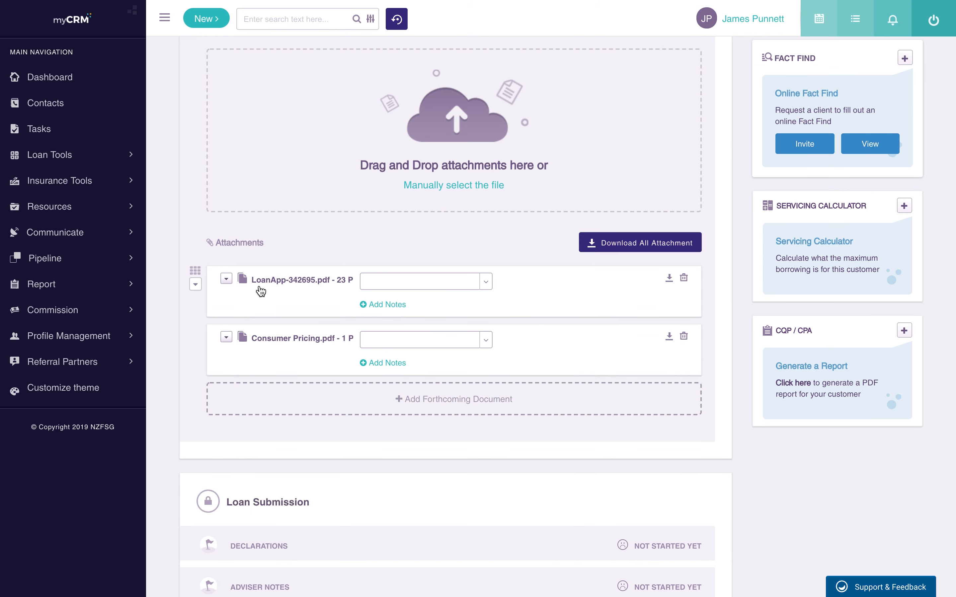
left_click(481, 282)
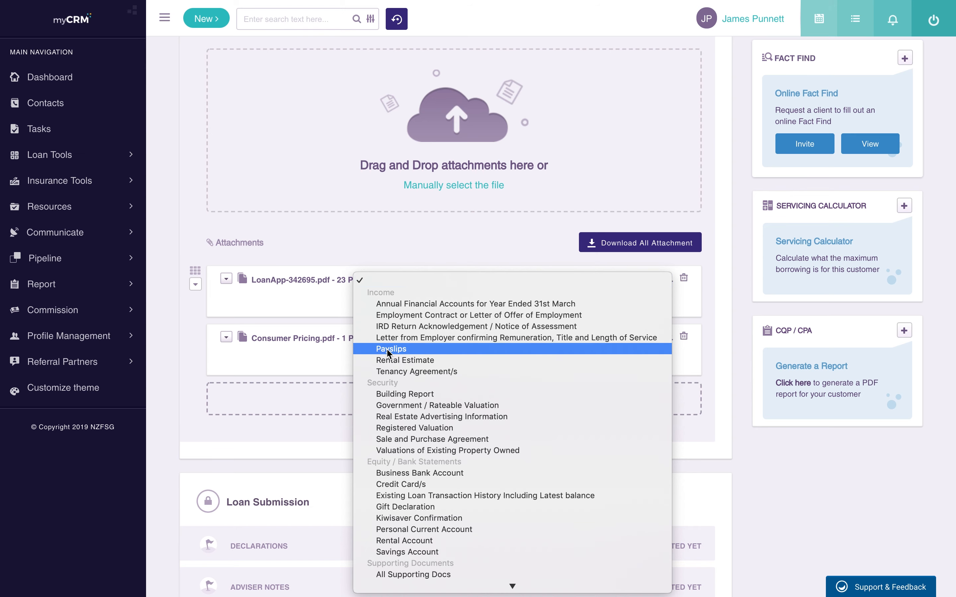
left_click(680, 325)
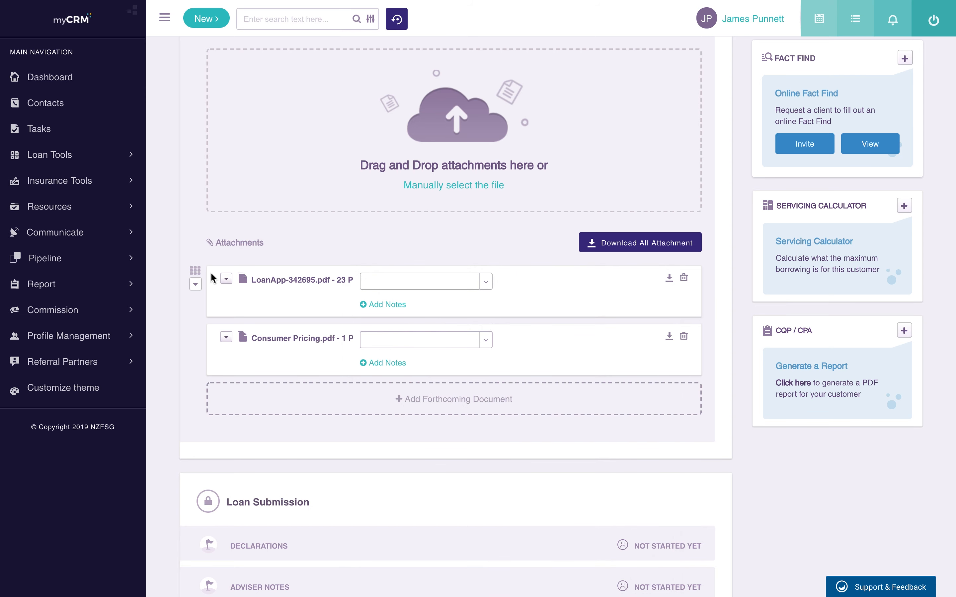
left_click(226, 279)
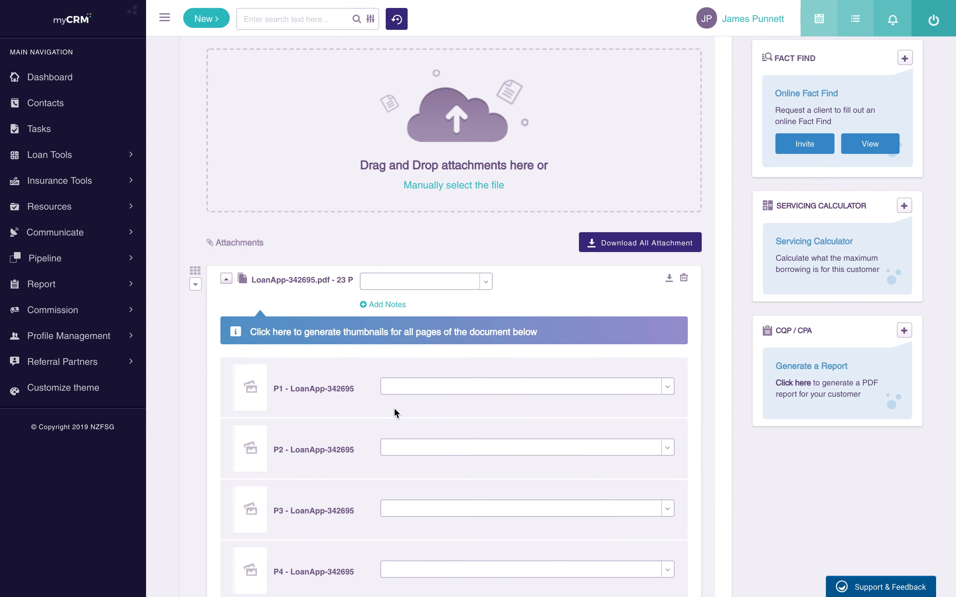
scroll(395, 413, "down", 1)
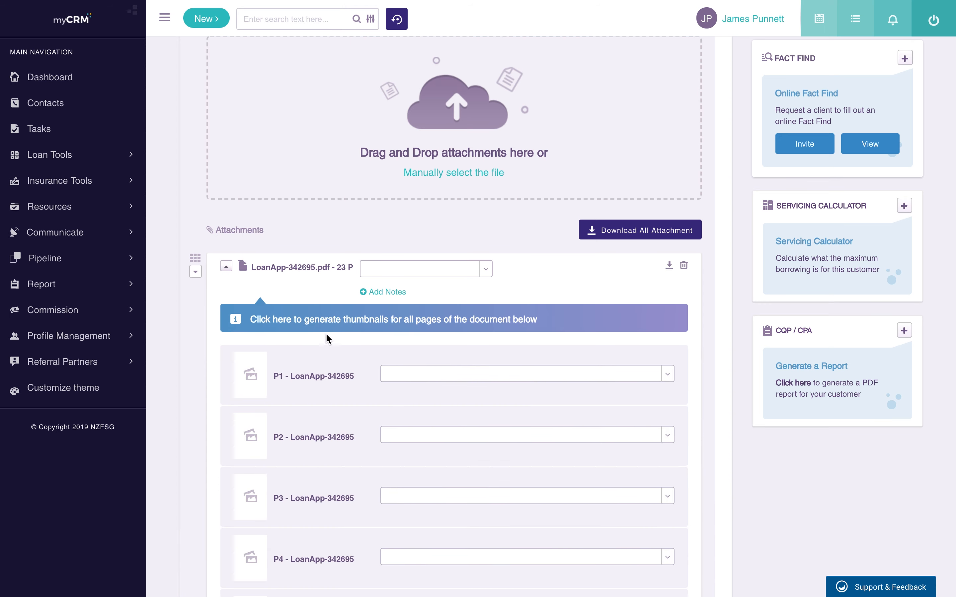
left_click(251, 384)
scroll(302, 384, "down", 2)
scroll(285, 365, "down", 3)
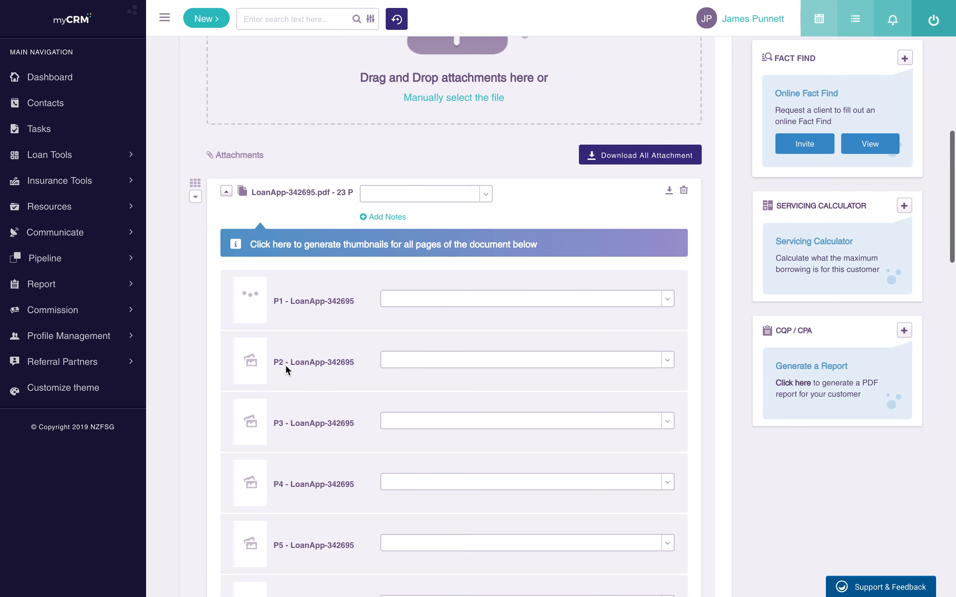
Step: Tag pages P1–P2 as Family Trust Deed and P3–P4 as Identification
left_click(474, 298)
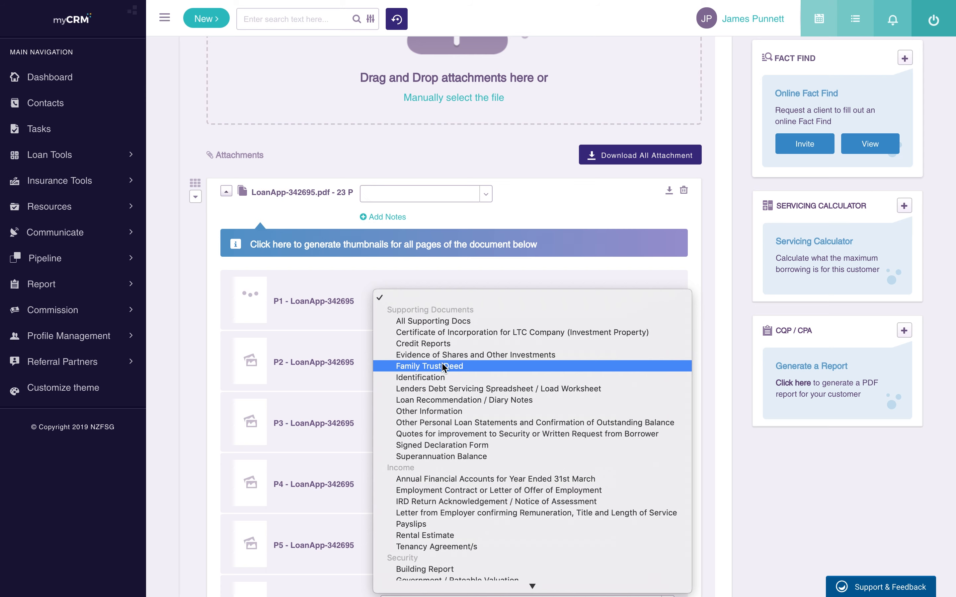
left_click(424, 367)
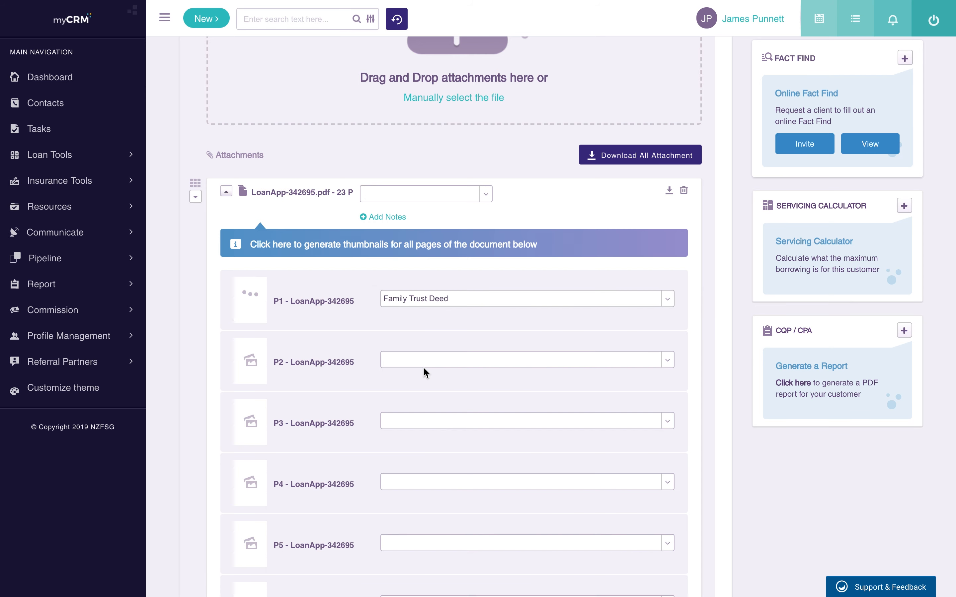
left_click(473, 361)
left_click(470, 427)
left_click(463, 424)
left_click(453, 500)
left_click(496, 476)
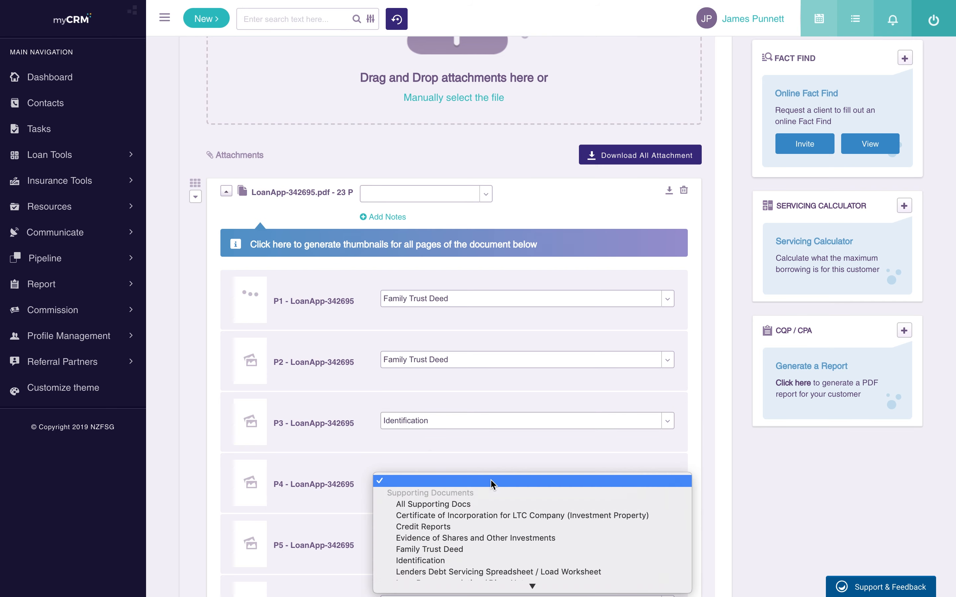
left_click(477, 512)
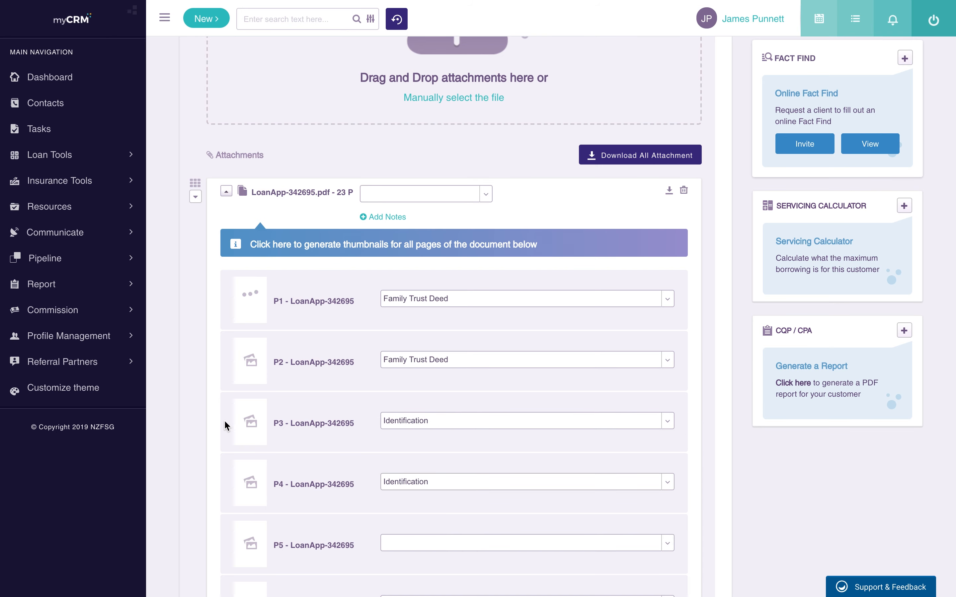
scroll(235, 424, "down", 3)
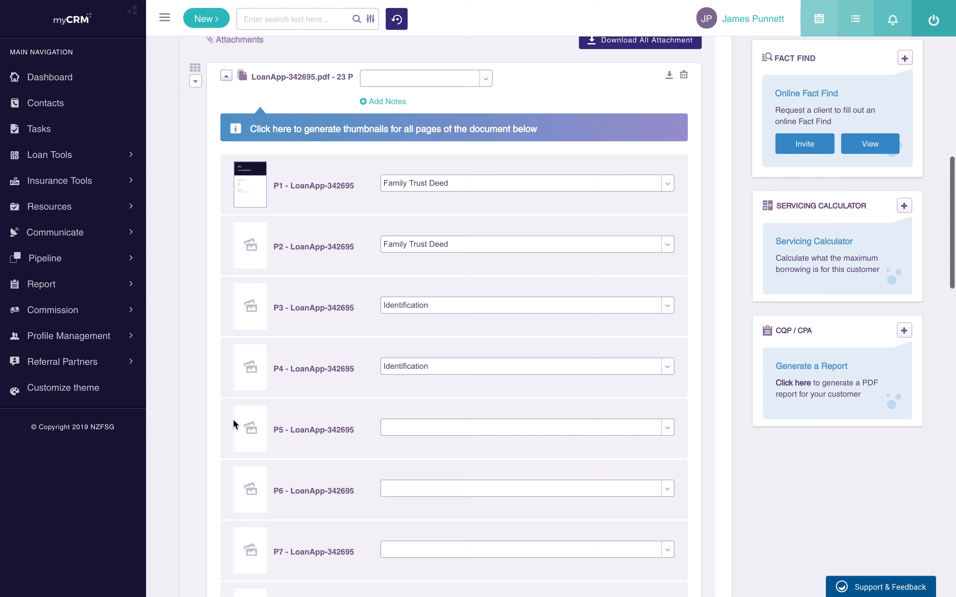
mouse_move(242, 171)
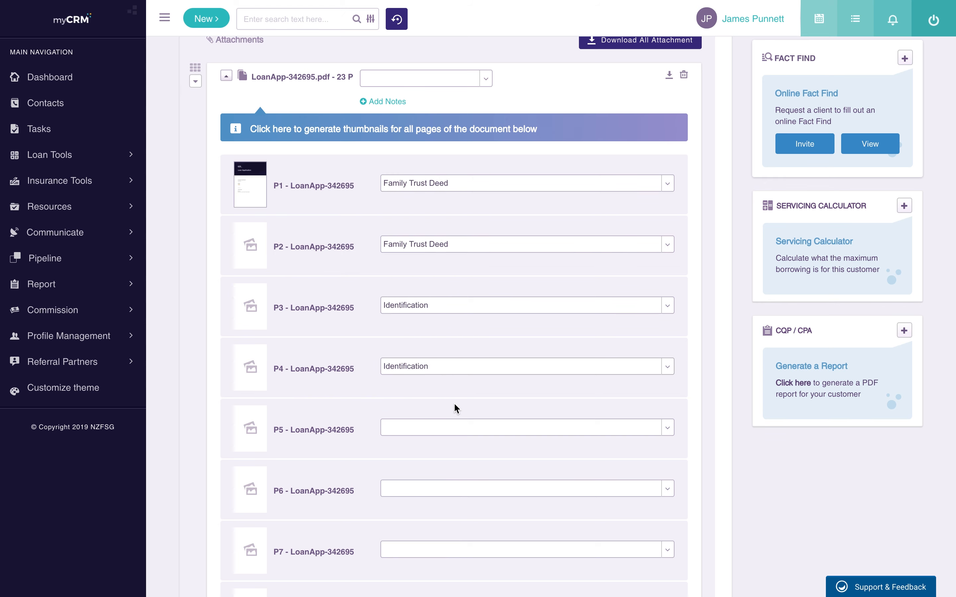
scroll(456, 408, "up", 3)
Step: Collapse the page list and reorder the attachments, leaving LoanApp-342695.pdf on top
left_click(226, 160)
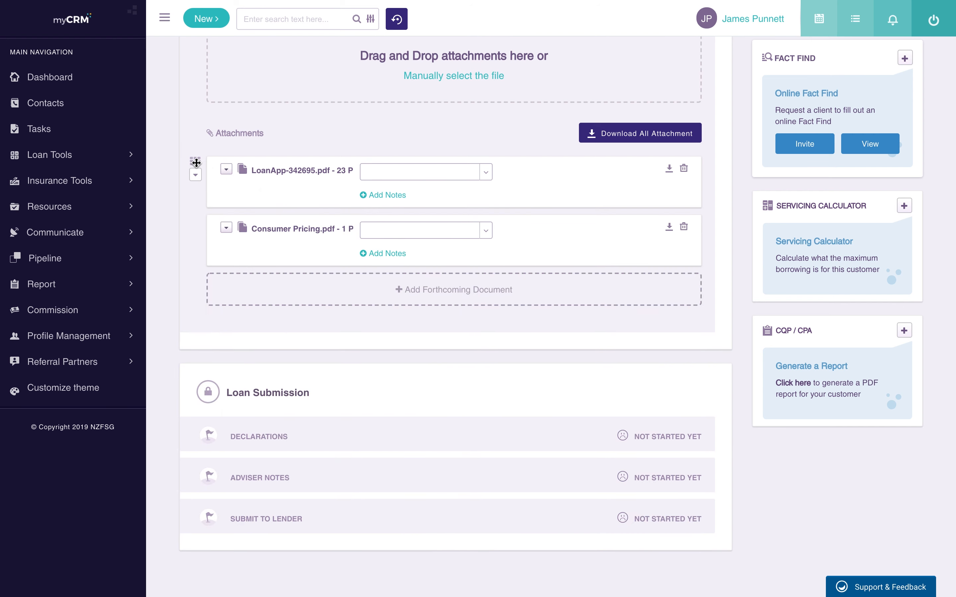
left_click_drag(196, 161, 197, 242)
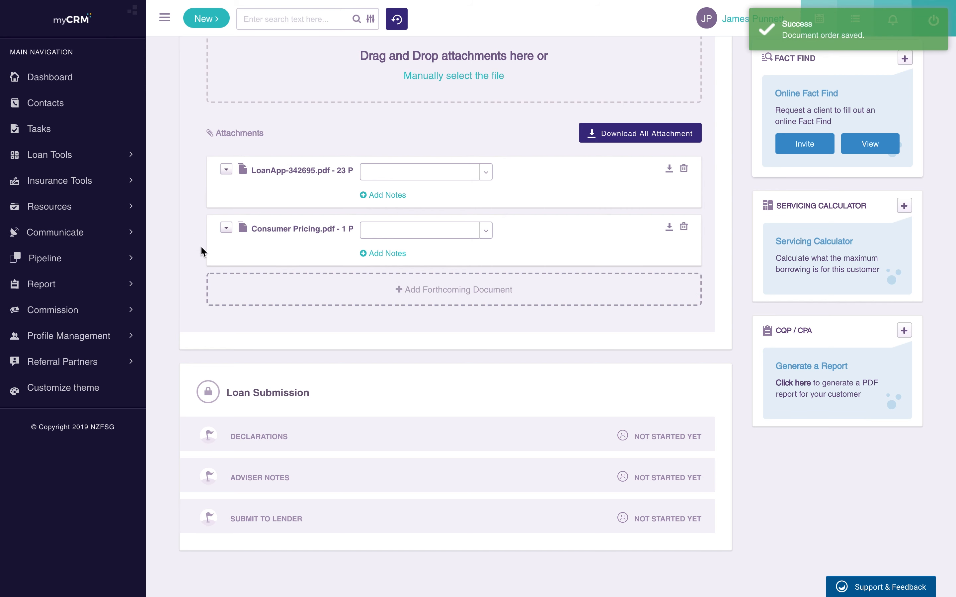
left_click_drag(196, 237, 196, 165)
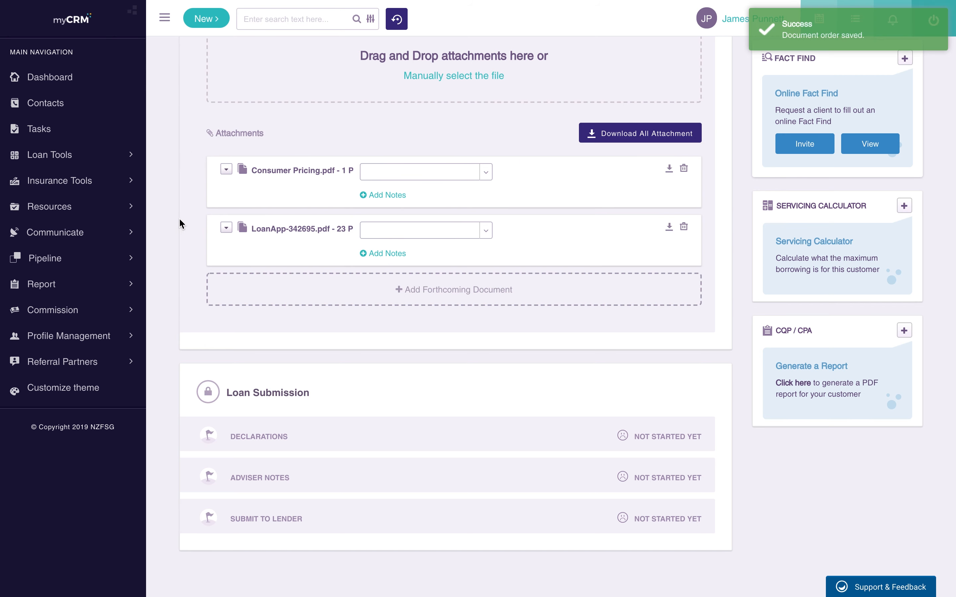
left_click(195, 223)
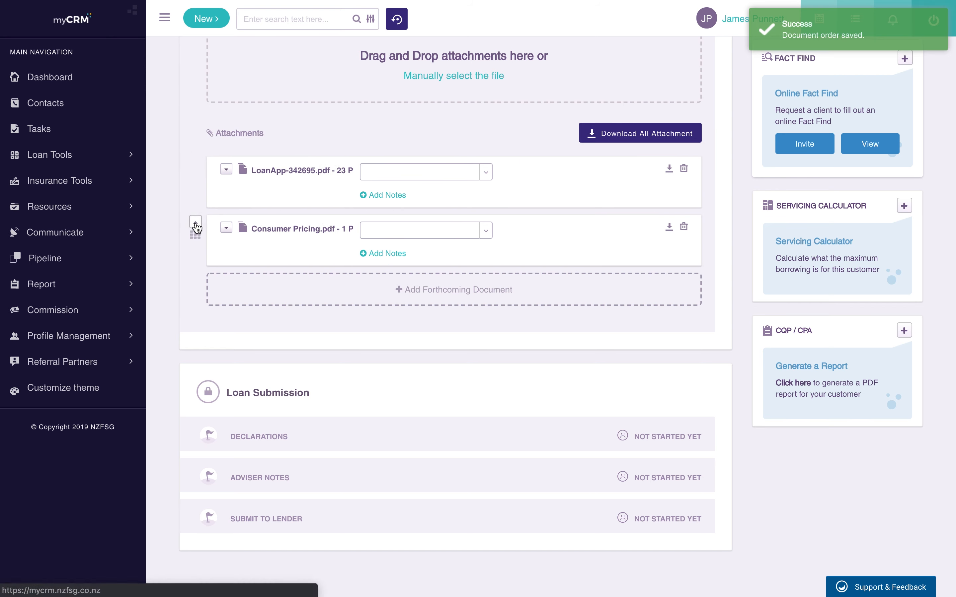
Step: Tag LoanApp as Rental Estimate, Consumer Pricing as Building Report with note 'Notes for lender'
left_click(441, 173)
left_click(482, 251)
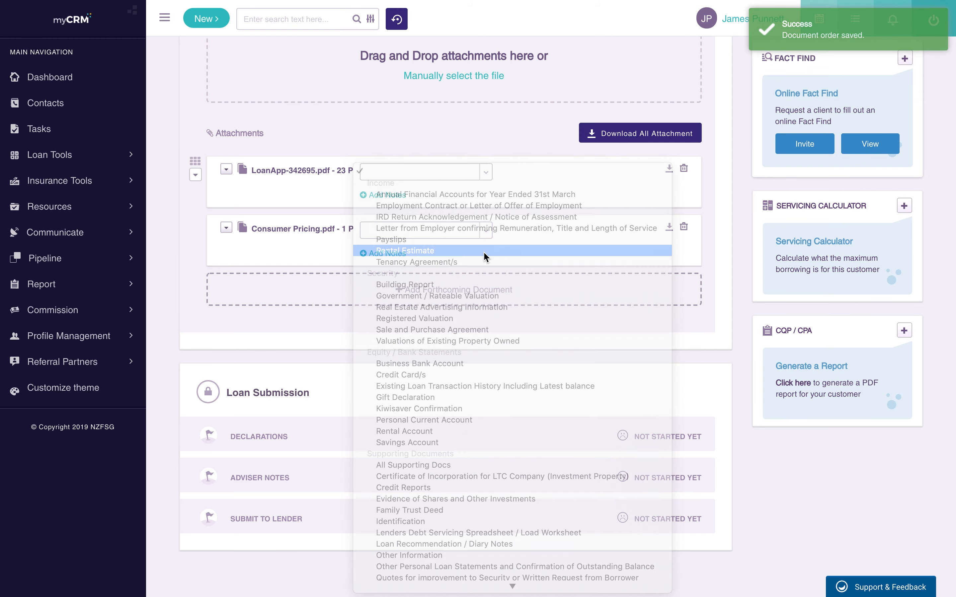
left_click(427, 228)
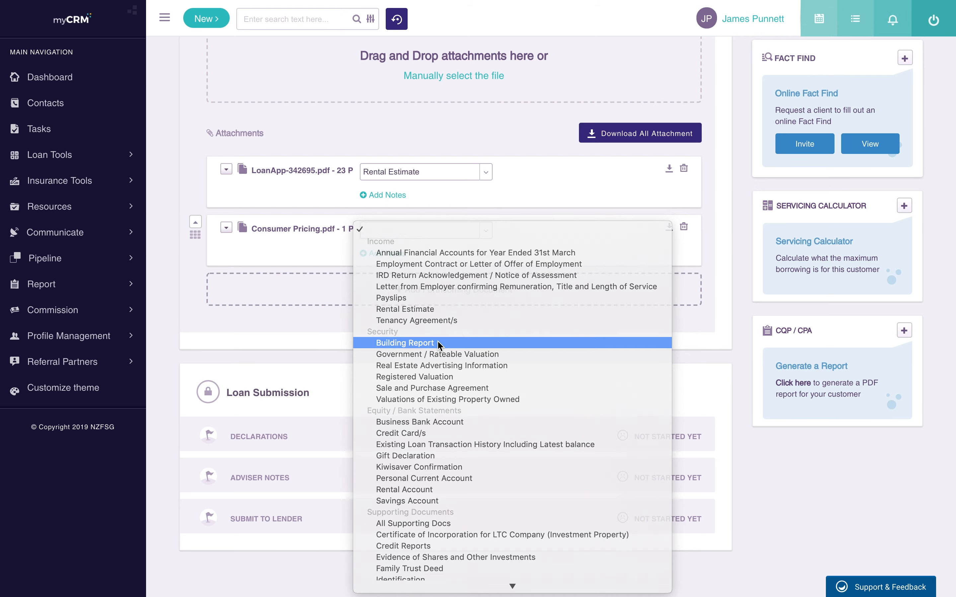
left_click(437, 342)
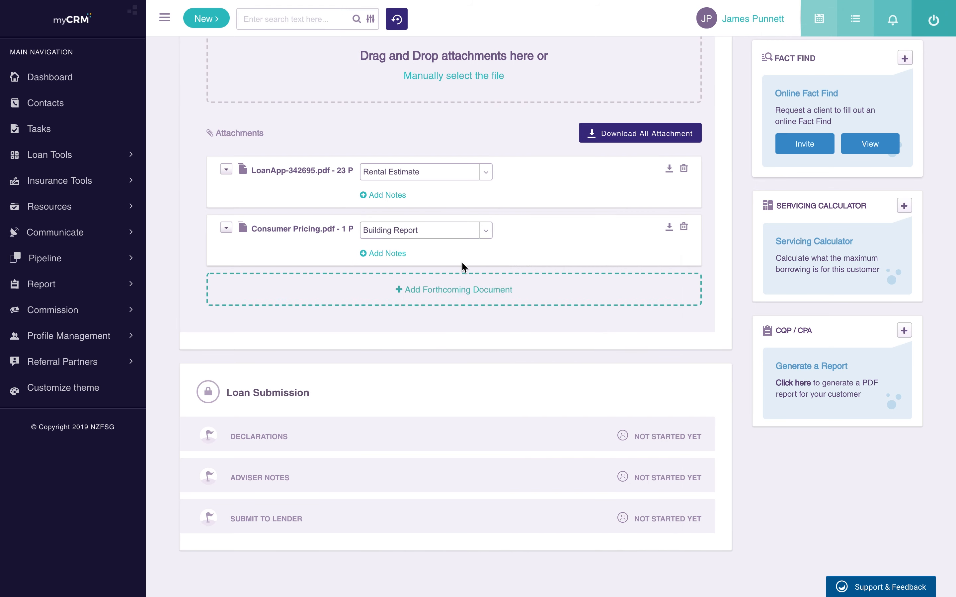
left_click(385, 255)
type("N")
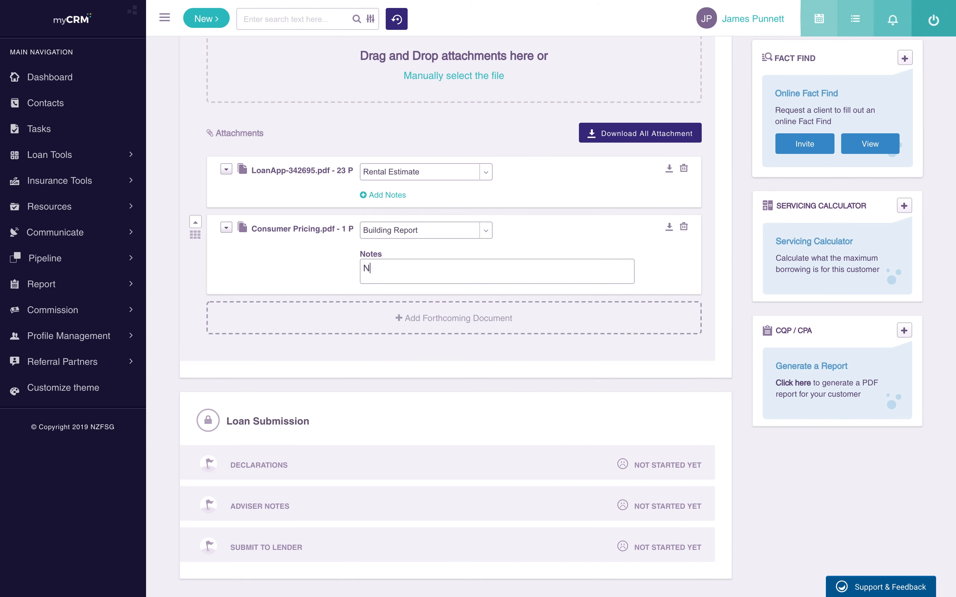
type("otes for lender")
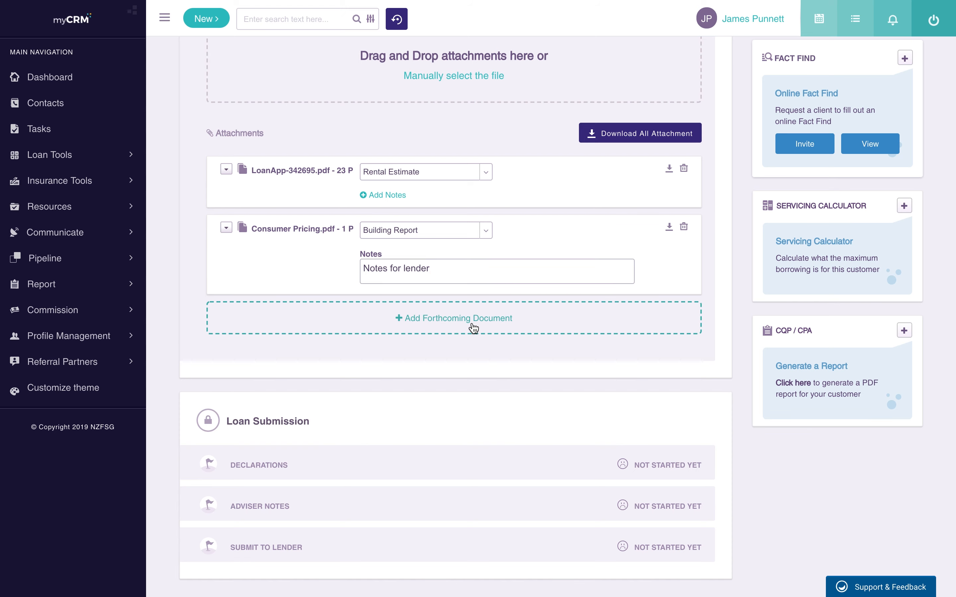
Step: Add Forthcoming Document #1 as a Rental Estimate noted 'Coming in next week from the agent'
left_click(385, 316)
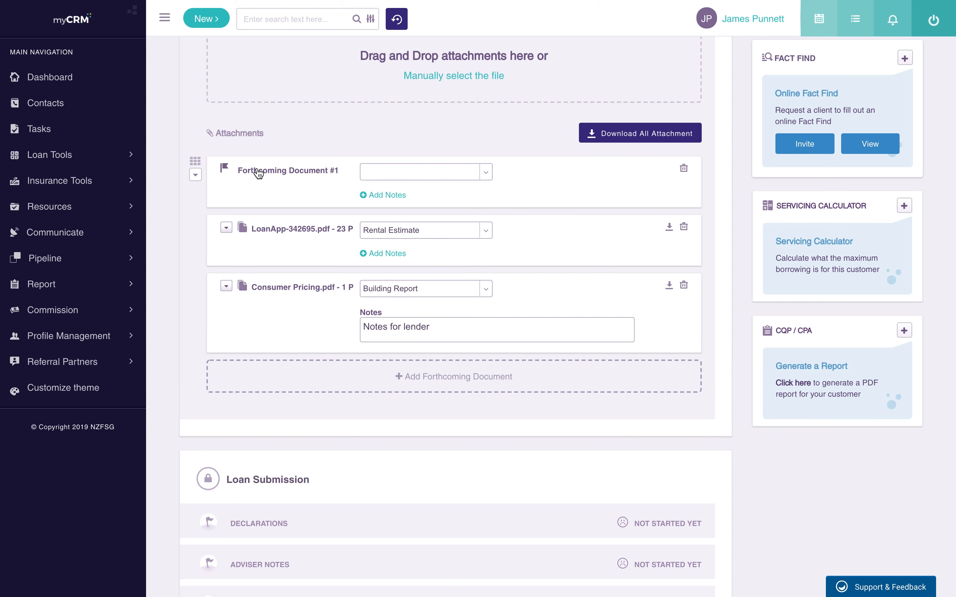
left_click(444, 173)
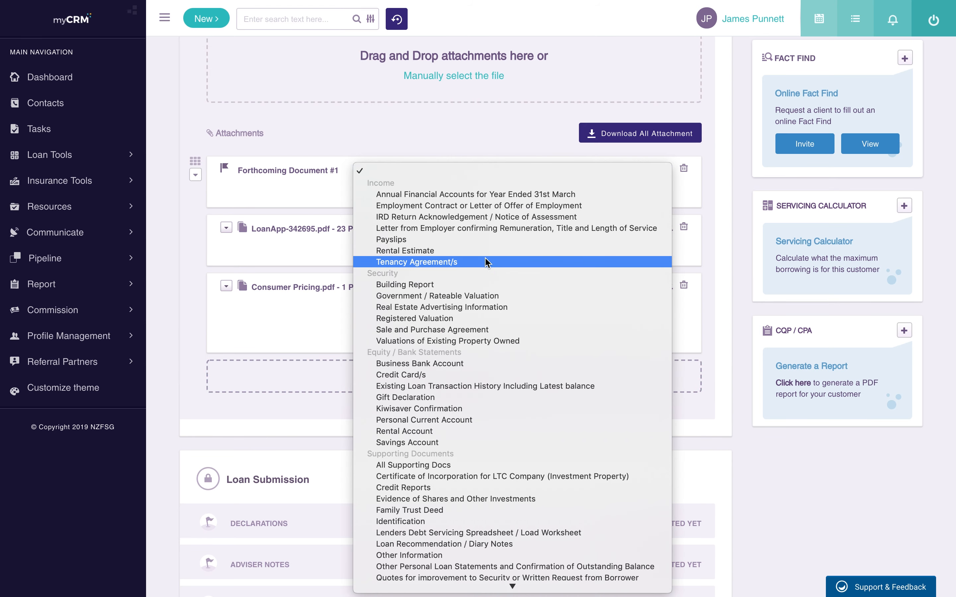
left_click(470, 250)
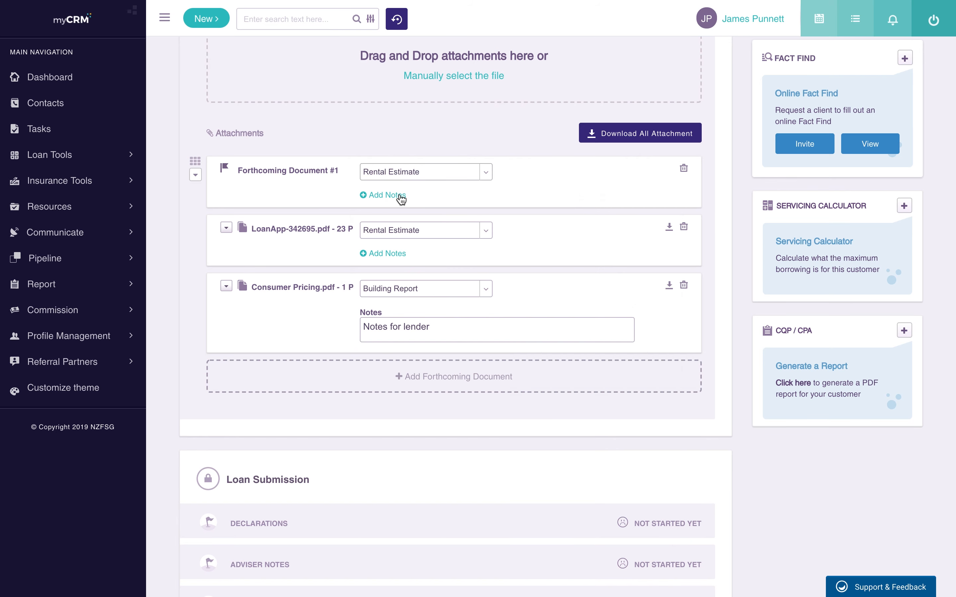
left_click(401, 200)
type("Coming in ")
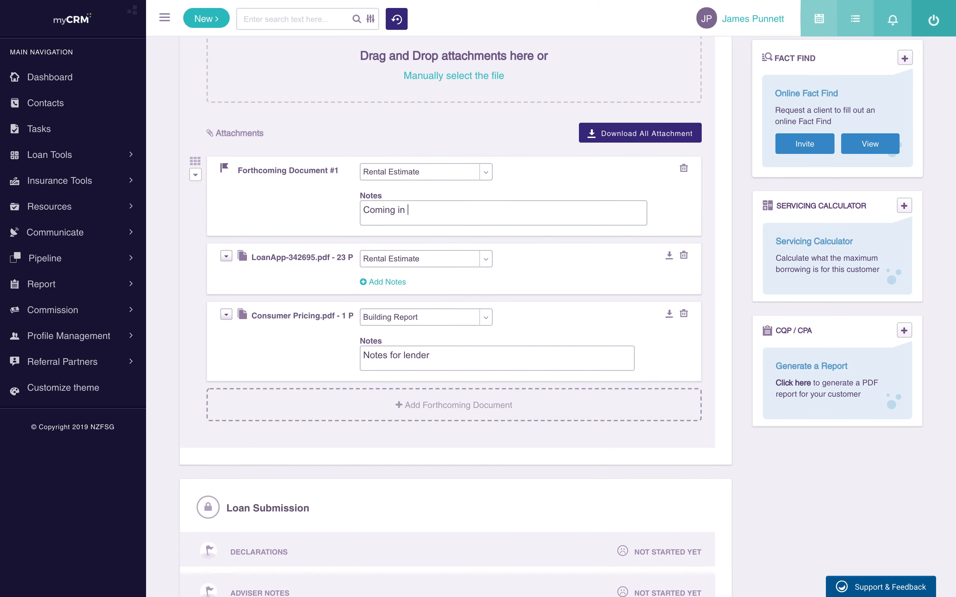
type("next week from the agent")
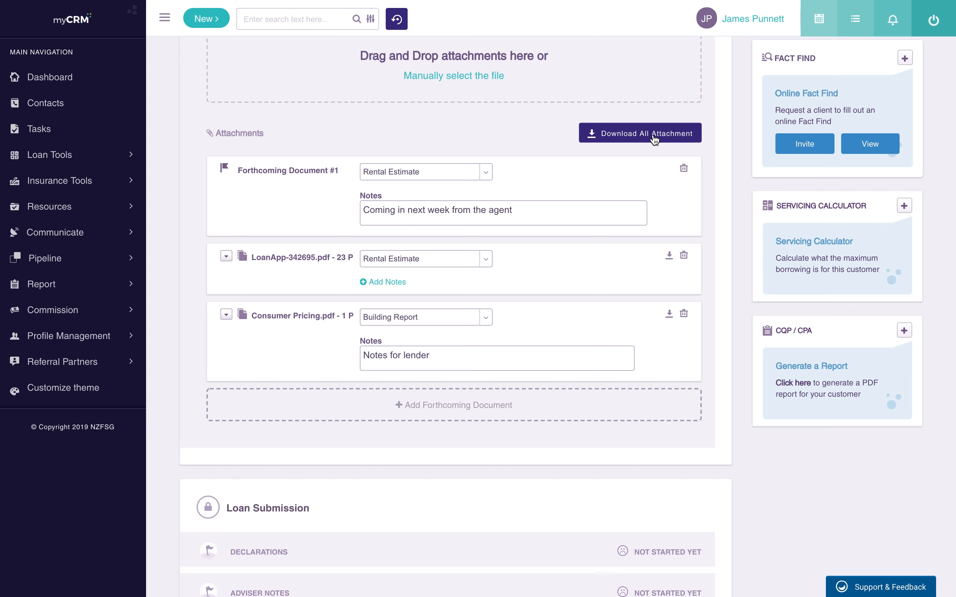
scroll(648, 137, "up", 3)
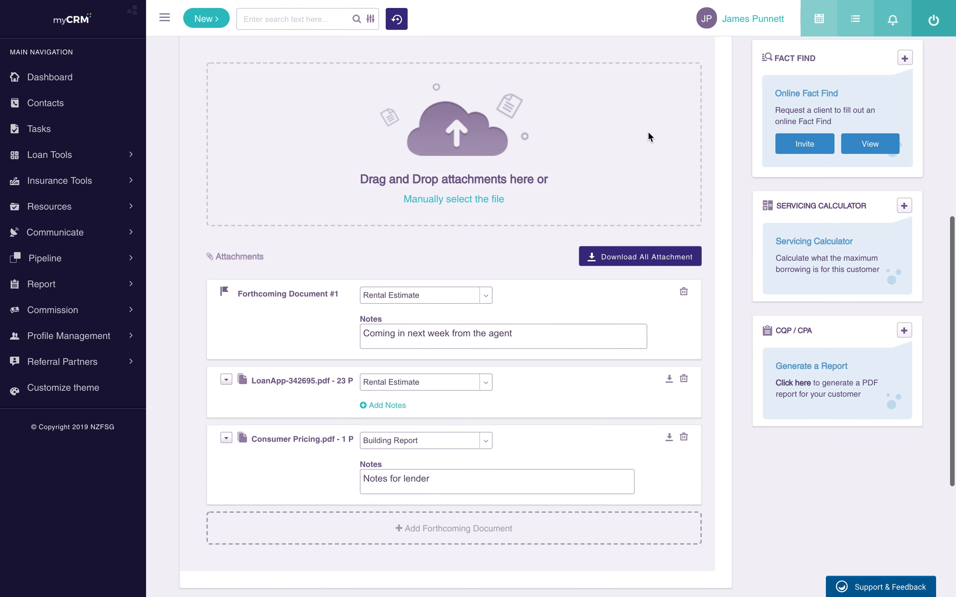
Step: Expand Declarations and answer Yes to the Personal Disclosure Statement question
scroll(522, 363, "down", 3)
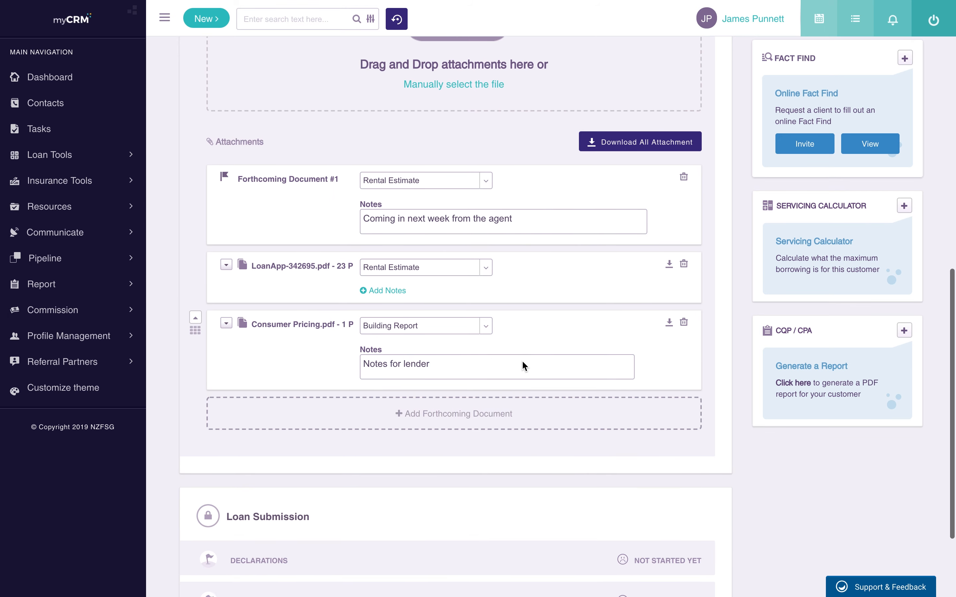
scroll(522, 360, "down", 3)
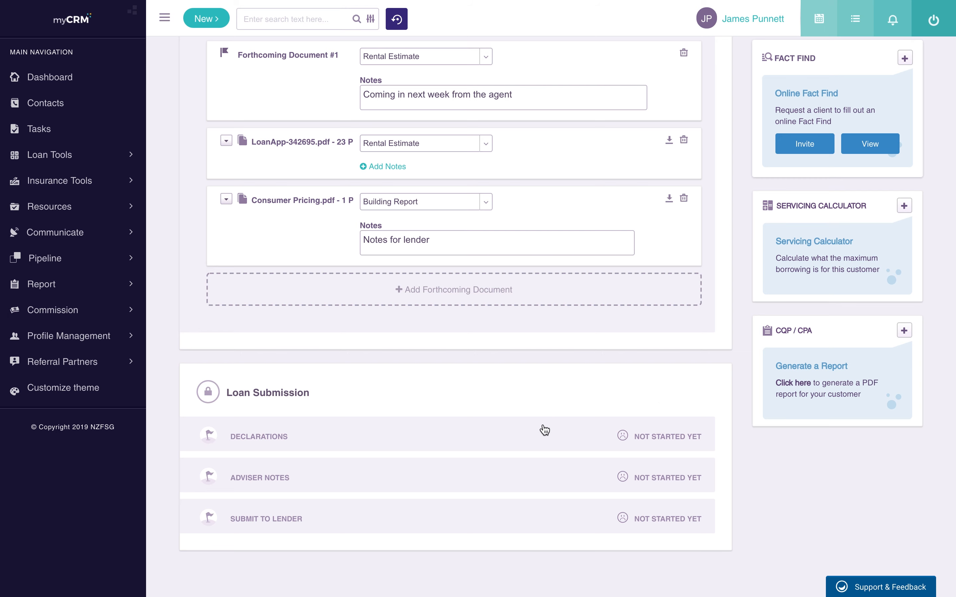
left_click(442, 443)
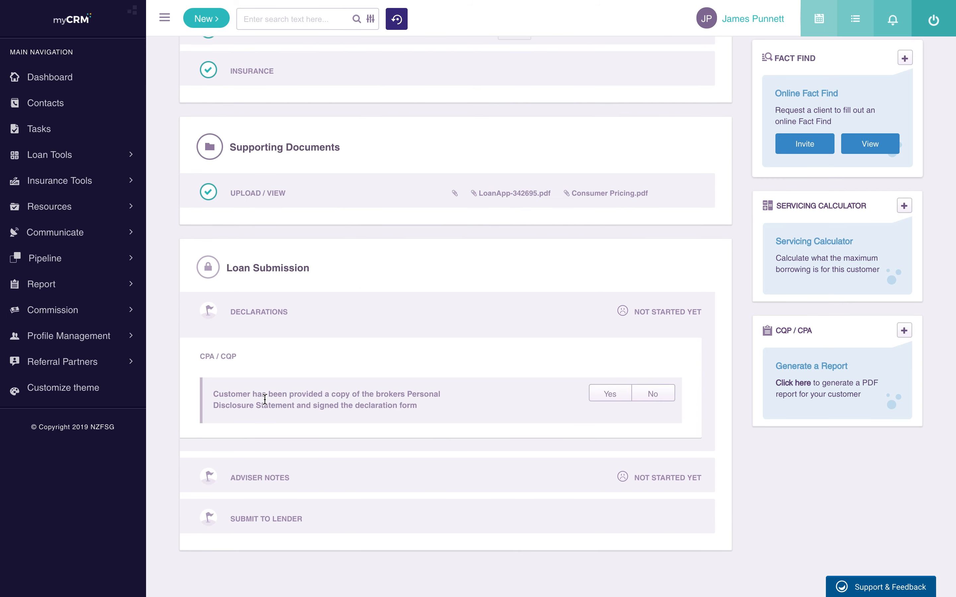
left_click(615, 395)
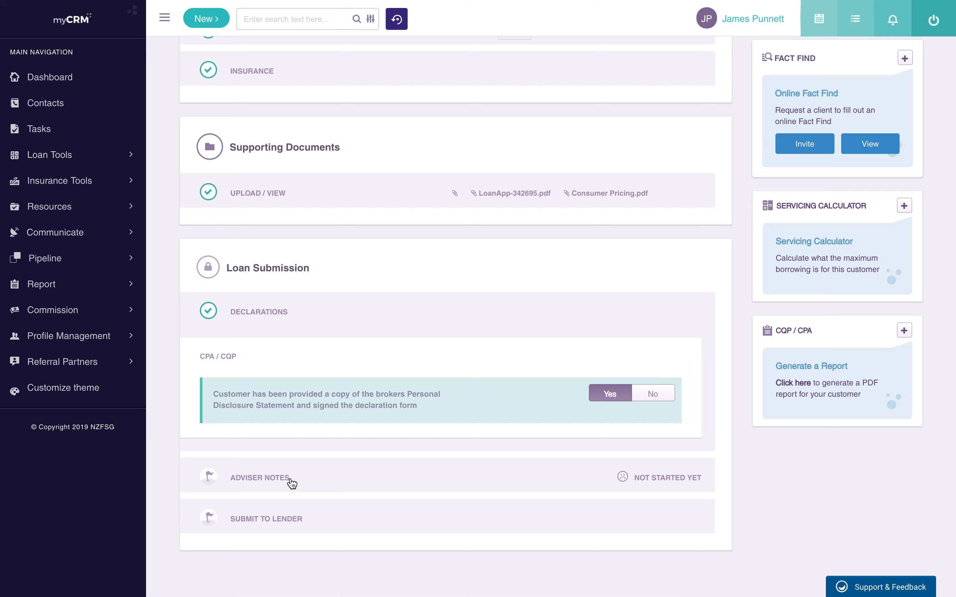
left_click(291, 479)
Step: Type a Client Background adviser note and expand the Westpac Submit to Lender step
scroll(382, 455, "down", 3)
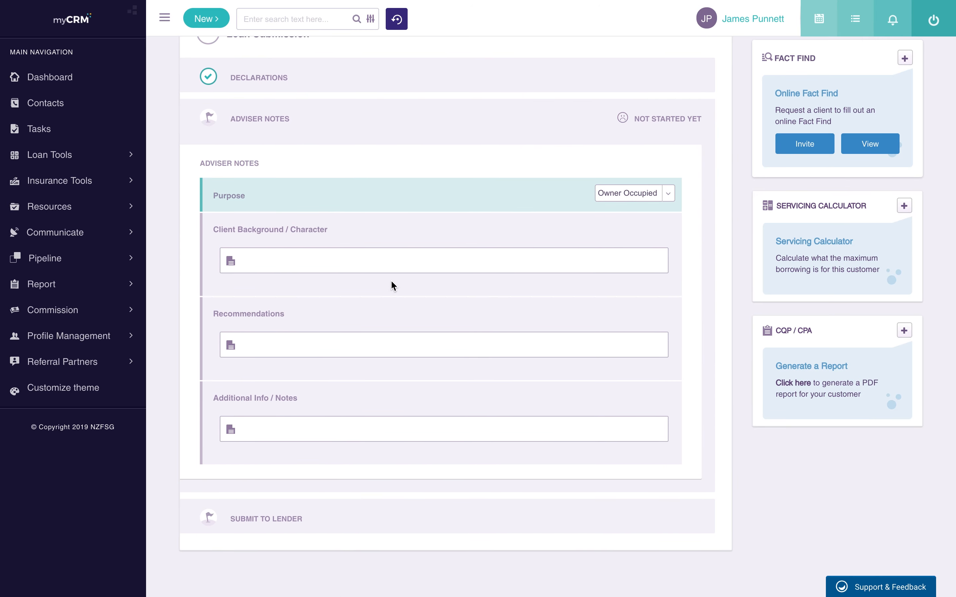
left_click(283, 271)
type("Nor")
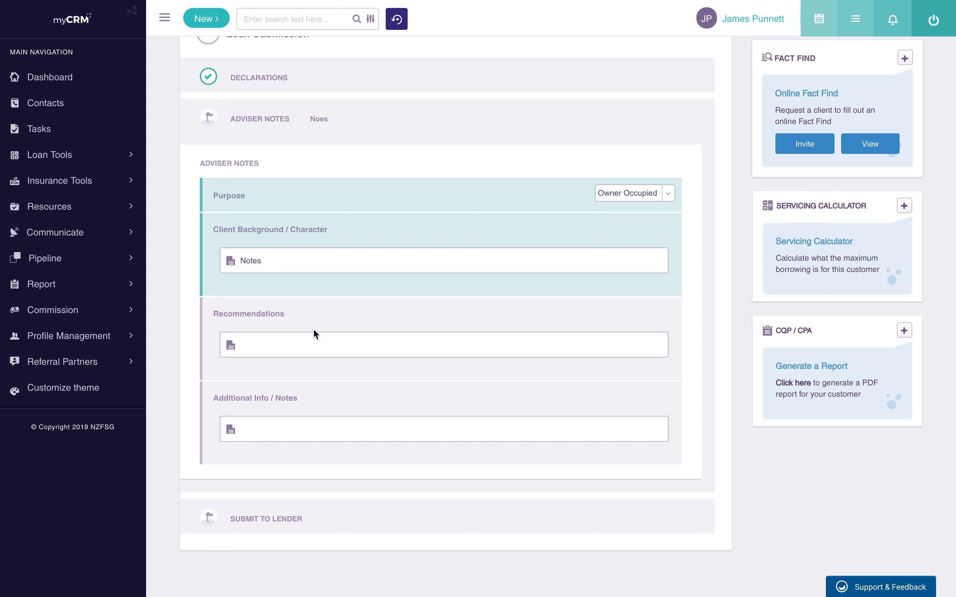
type("Note")
type("s")
type("Notes .")
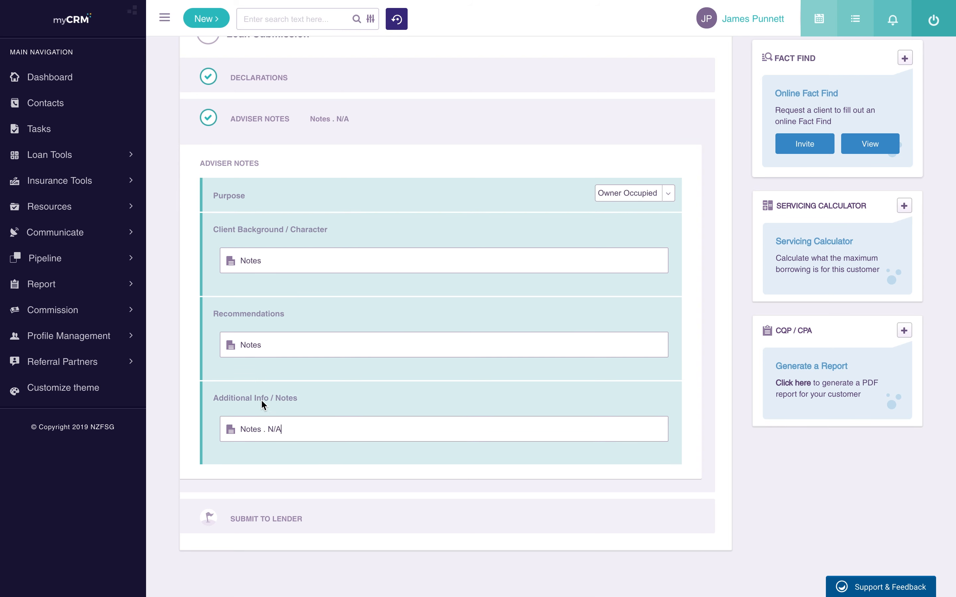
left_click(324, 525)
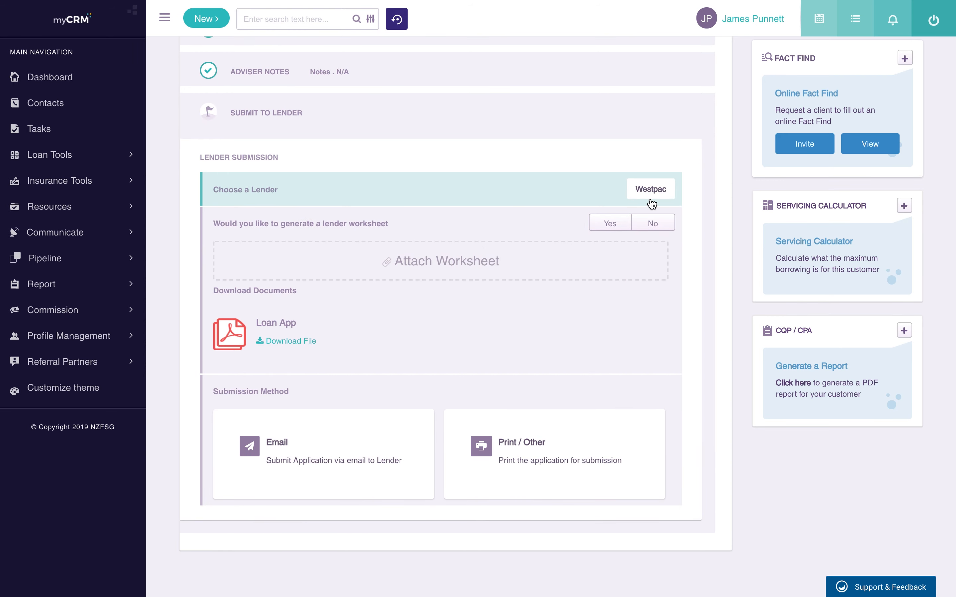
Step: Set lender worksheet generation to Yes, so a Westpac worksheet appears beside Loan App under Download Documents
scroll(662, 189, "up", 5)
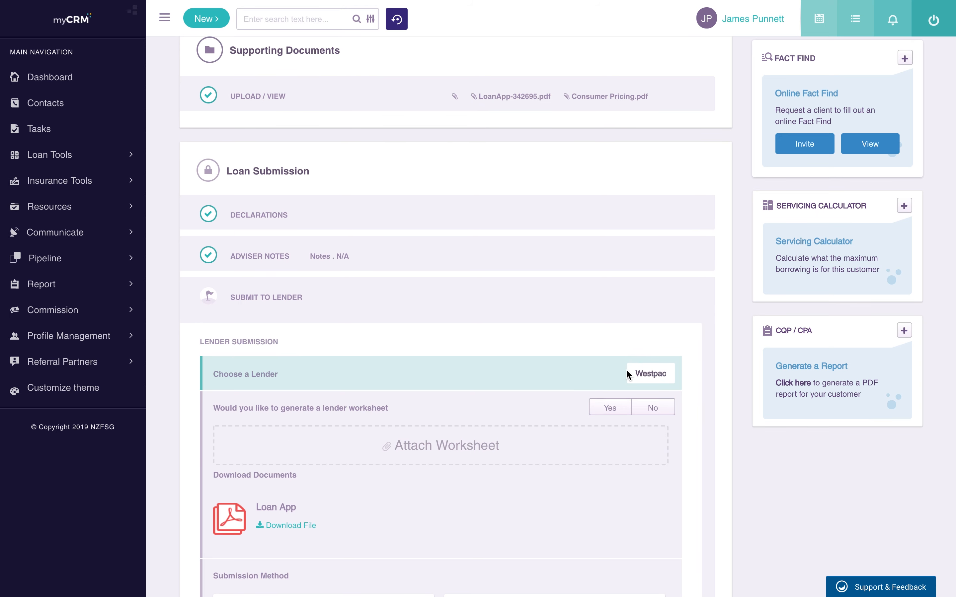
scroll(625, 369, "down", 1)
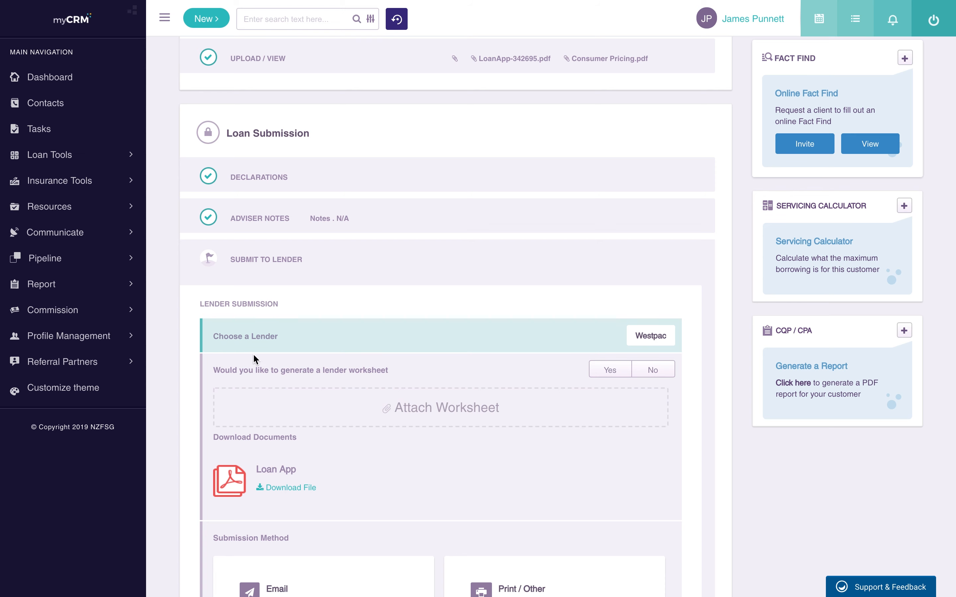
left_click(607, 371)
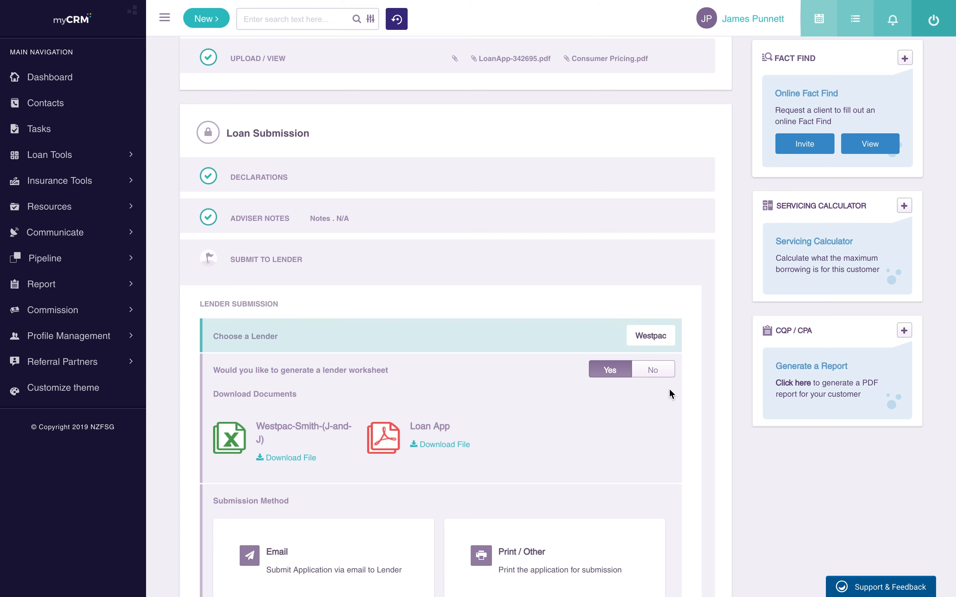
left_click(654, 370)
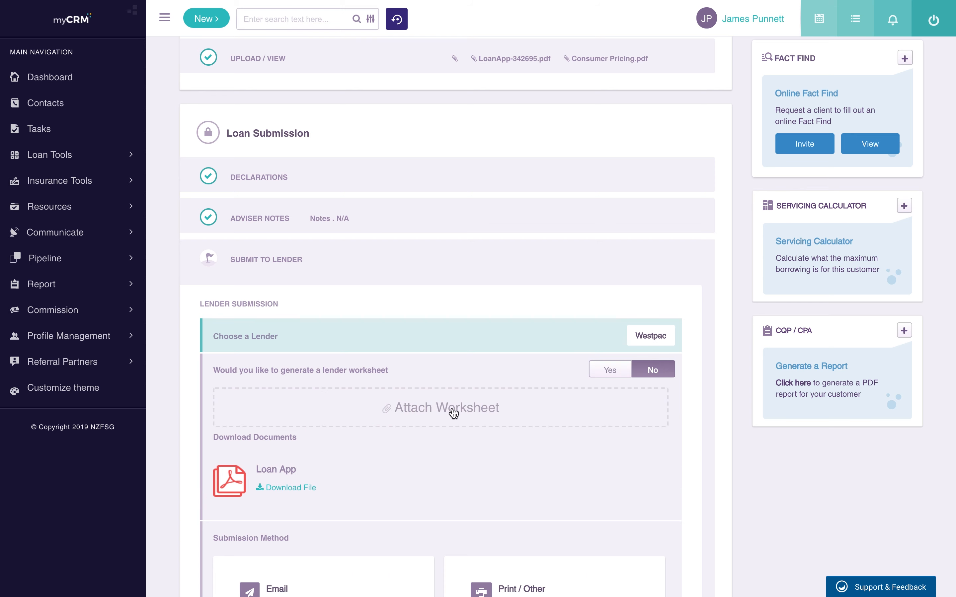
left_click(609, 370)
scroll(554, 448, "down", 3)
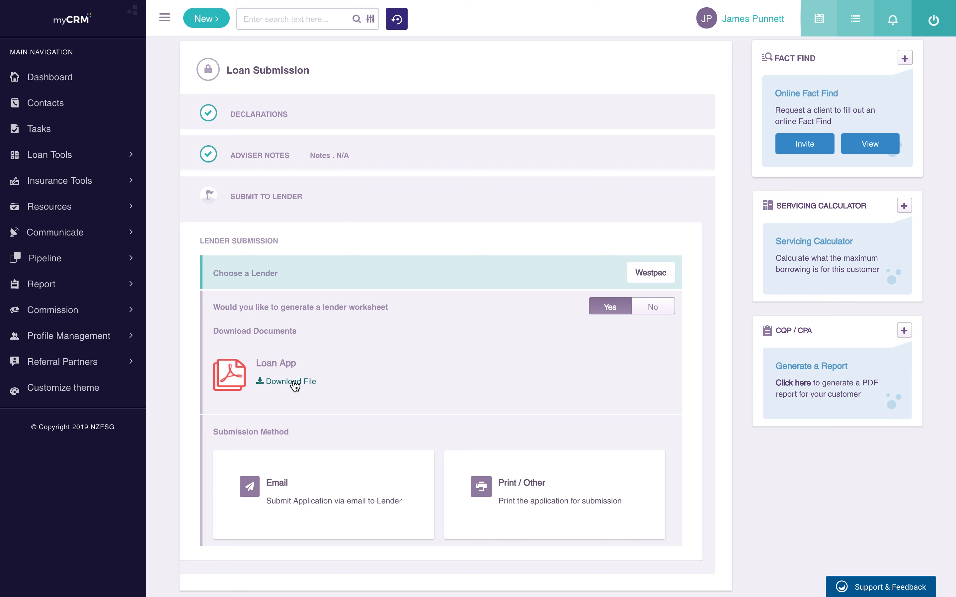
scroll(297, 385, "down", 1)
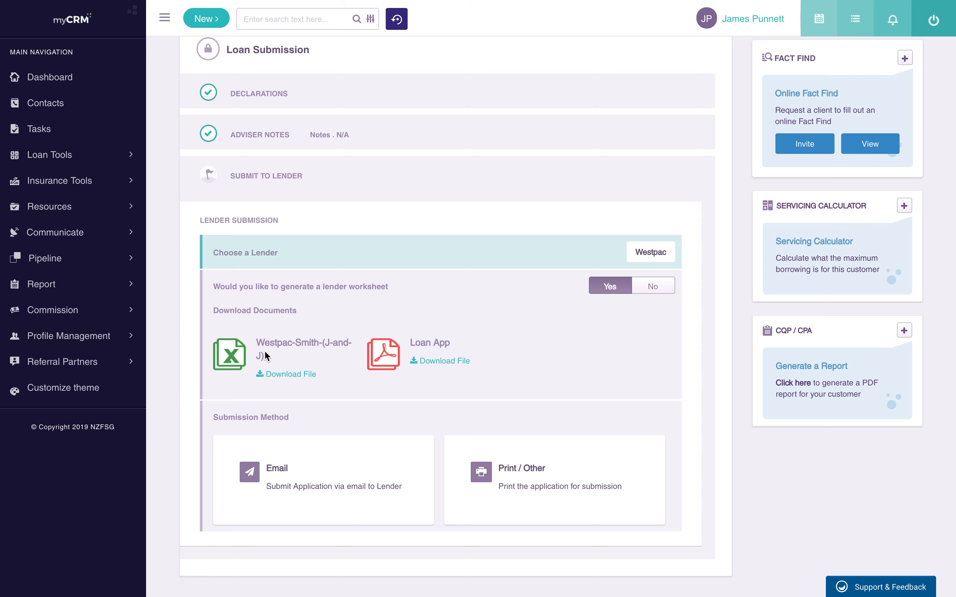
scroll(360, 385, "down", 2)
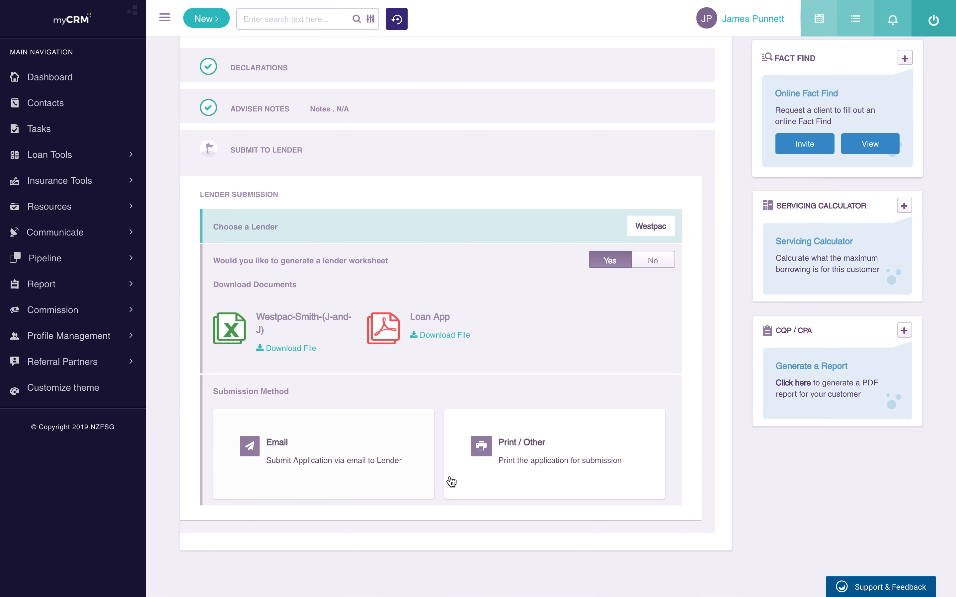
Step: Choose Email as the submission method, keeping Westpac's default lender email address unchanged
left_click(382, 431)
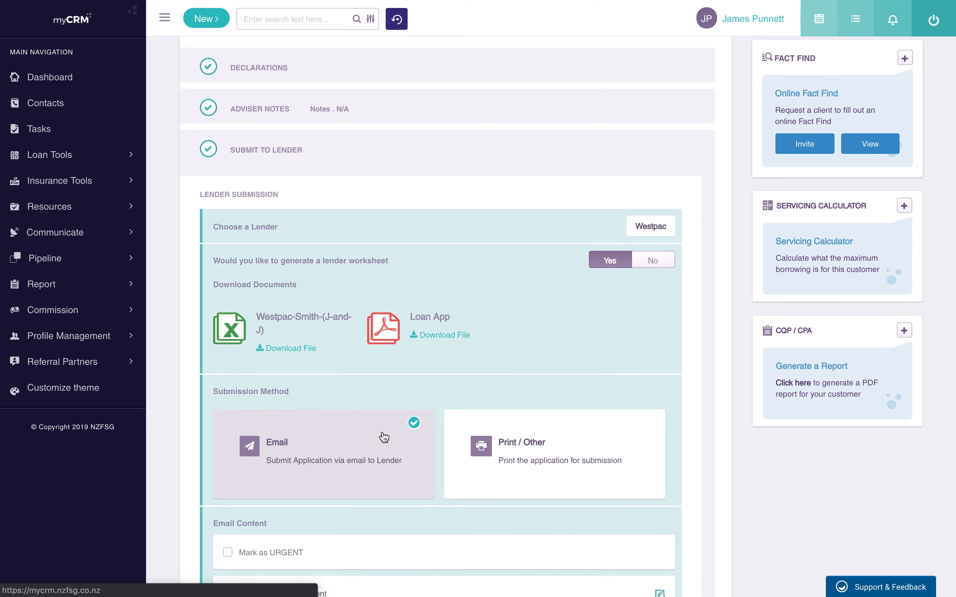
scroll(402, 416, "down", 5)
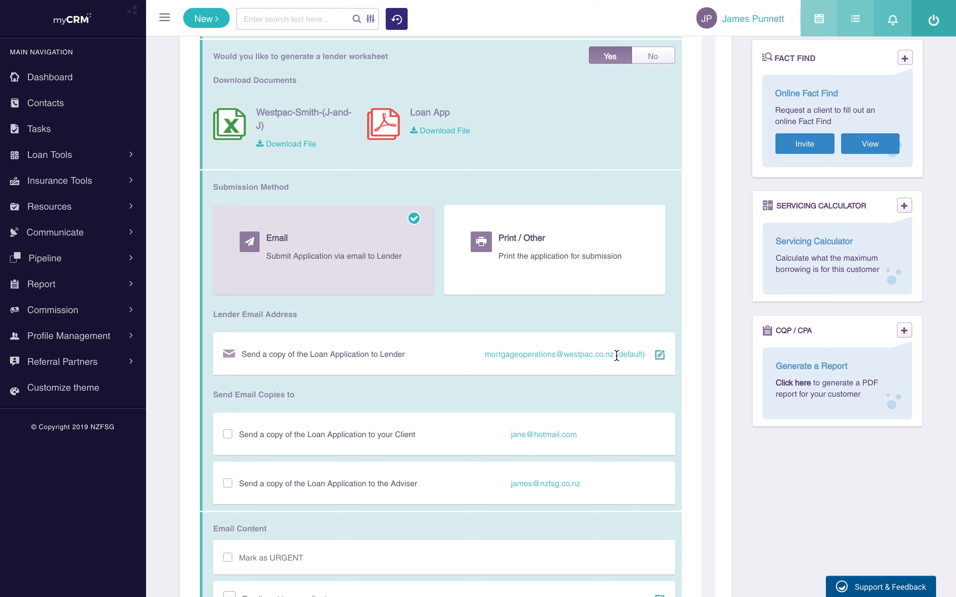
left_click(660, 357)
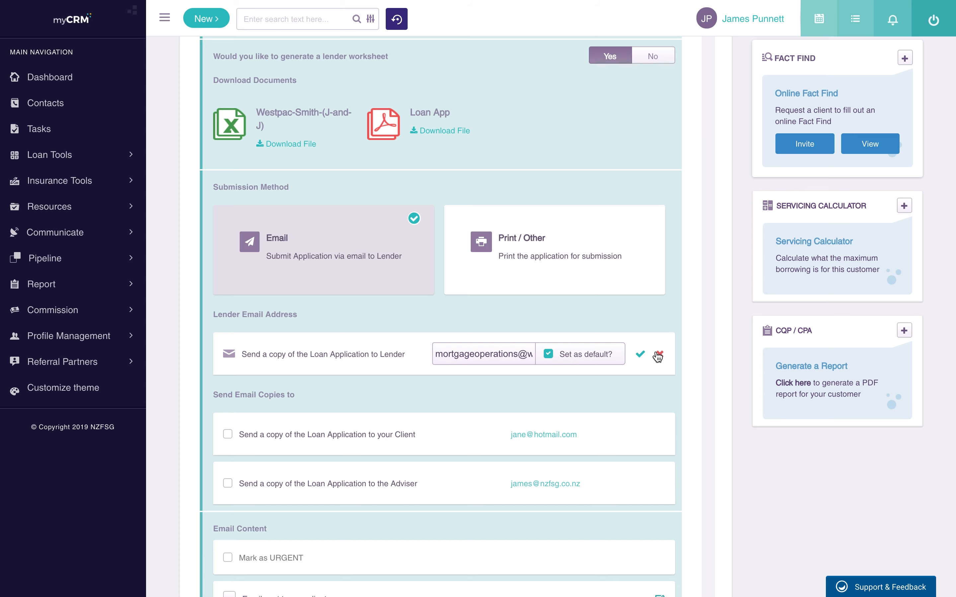
left_click(659, 355)
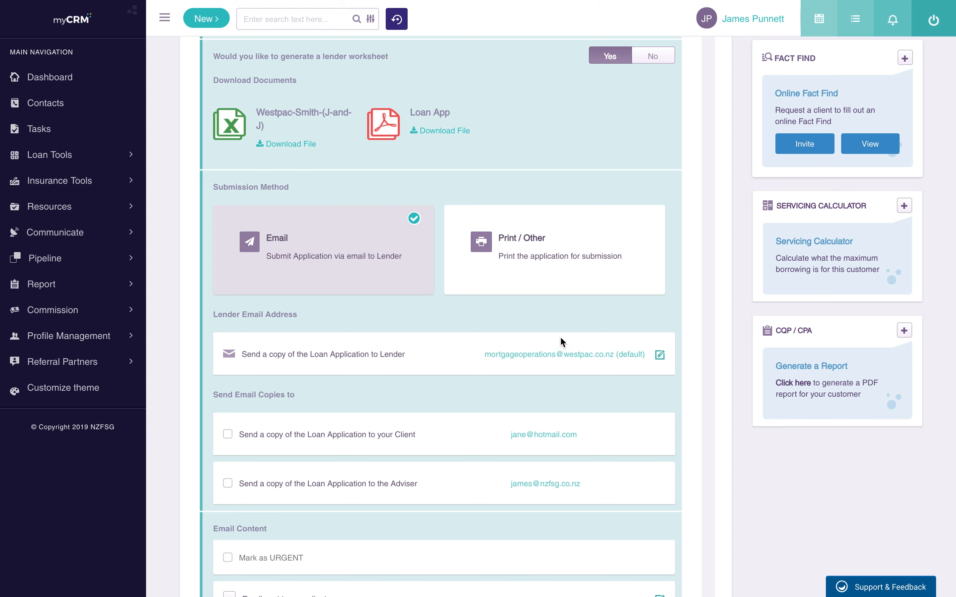
scroll(523, 359, "down", 2)
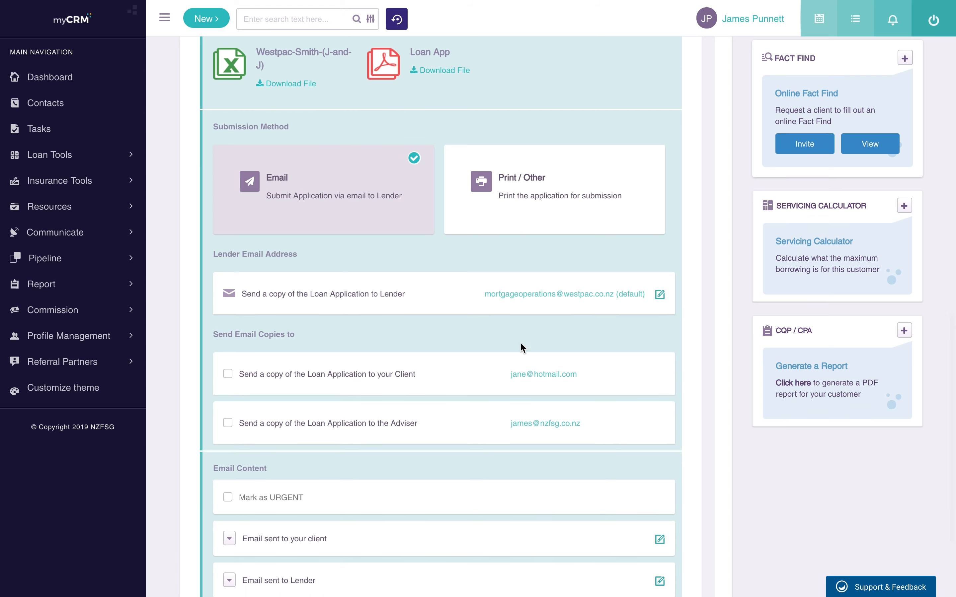
Step: Leave client and adviser copies unticked and mark the lender email as URGENT
left_click(229, 376)
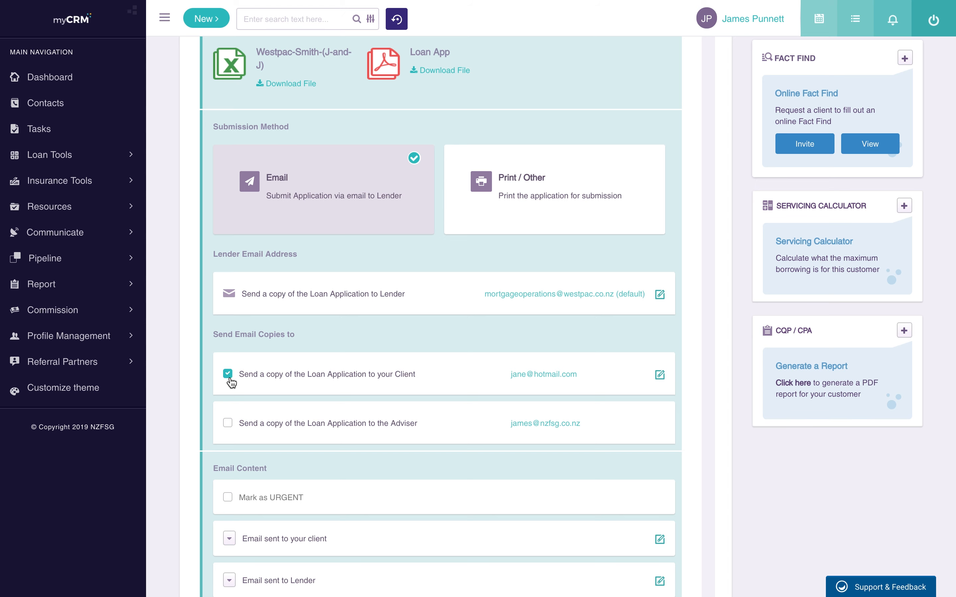
left_click(228, 424)
scroll(287, 433, "down", 1)
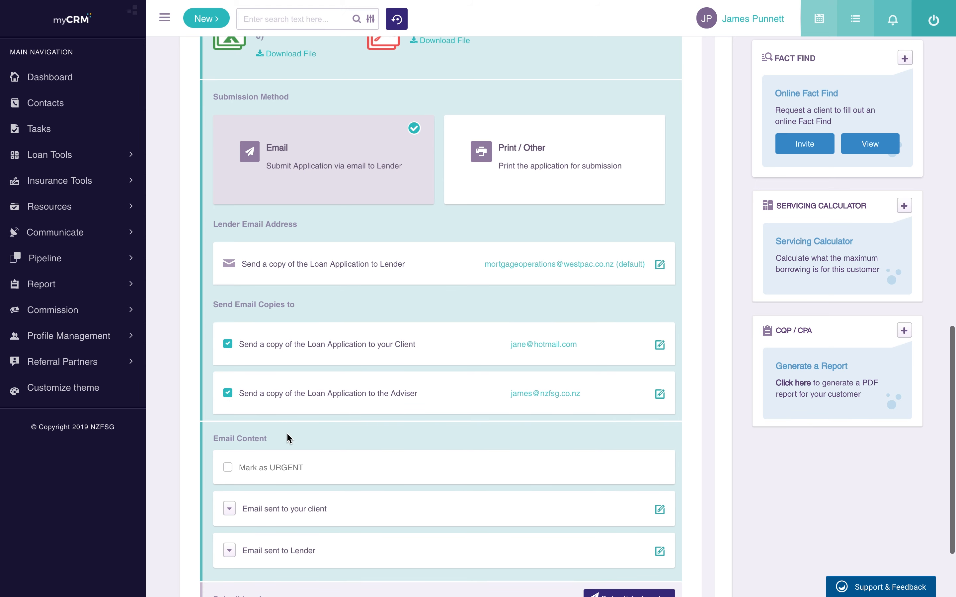
scroll(514, 419, "down", 1)
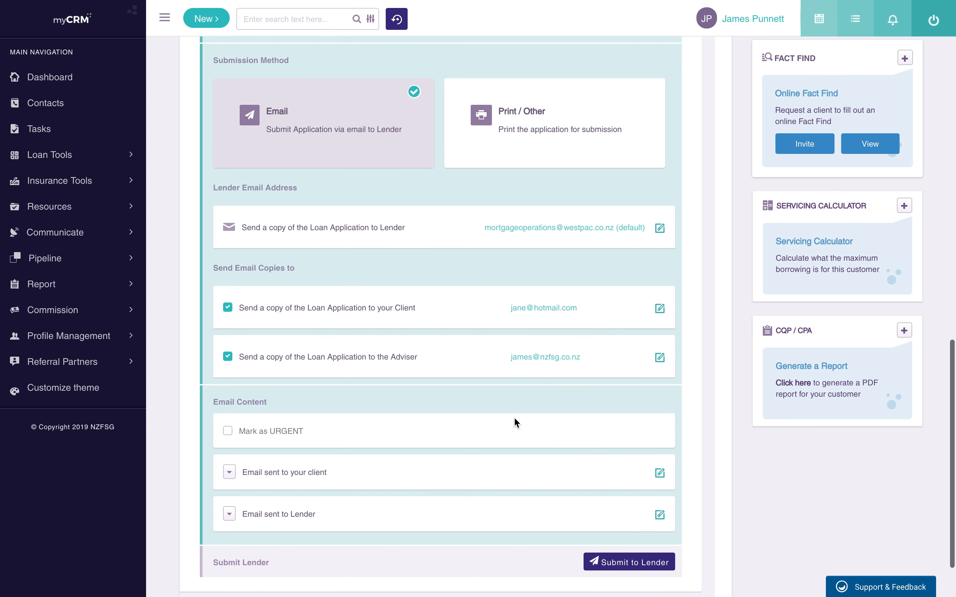
left_click(228, 356)
left_click(228, 307)
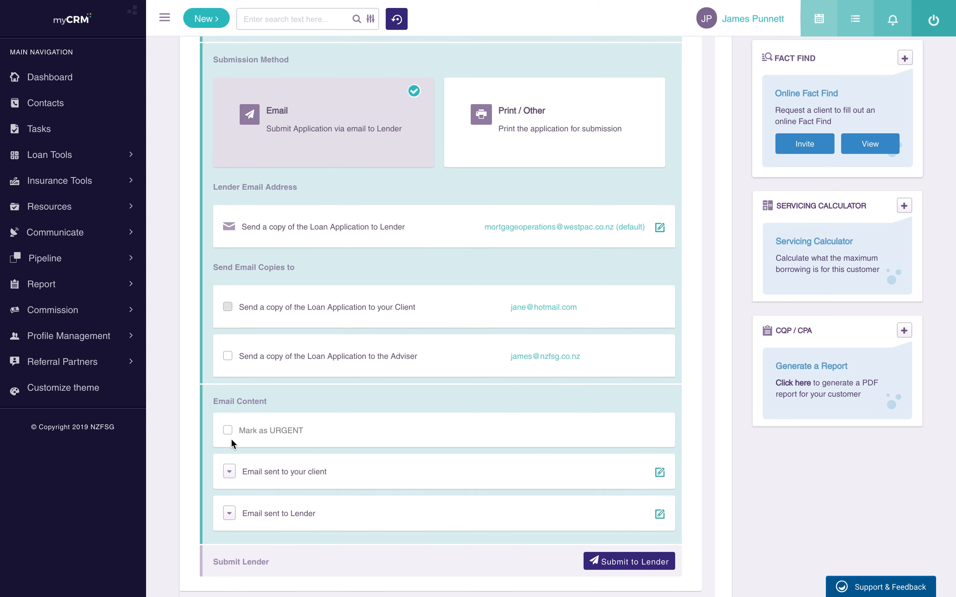
left_click(228, 430)
scroll(289, 441, "down", 2)
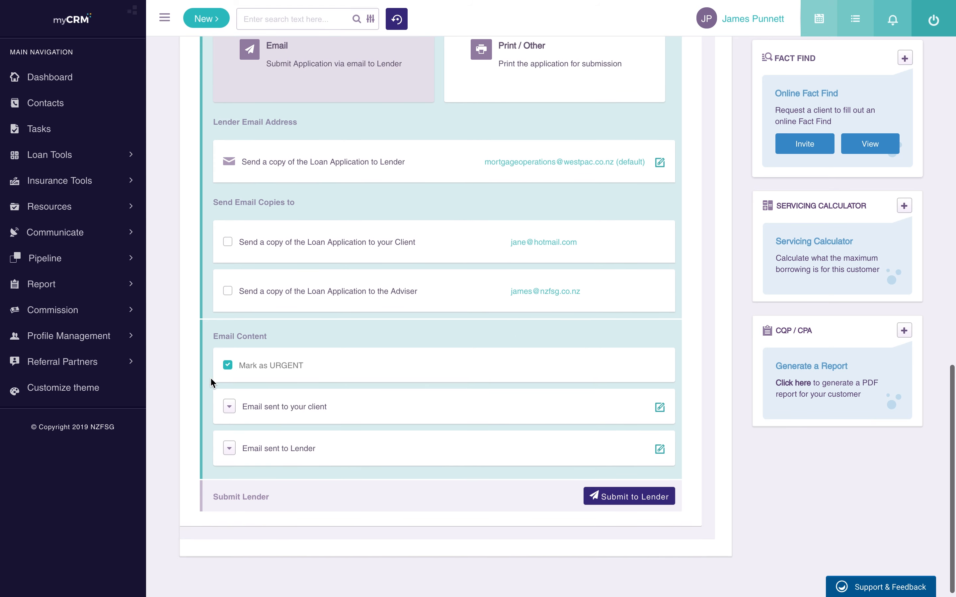
left_click(234, 411)
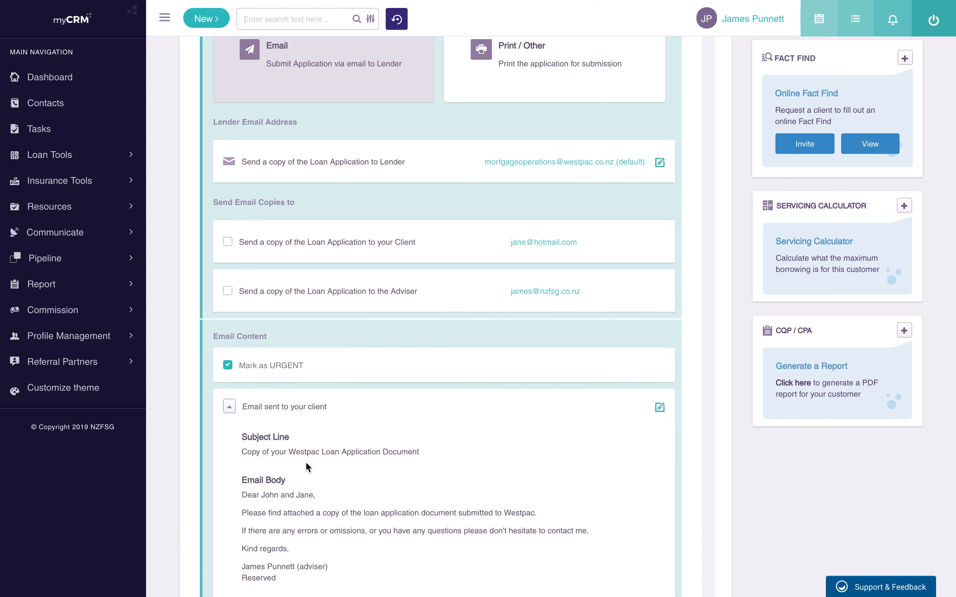
scroll(305, 461, "down", 3)
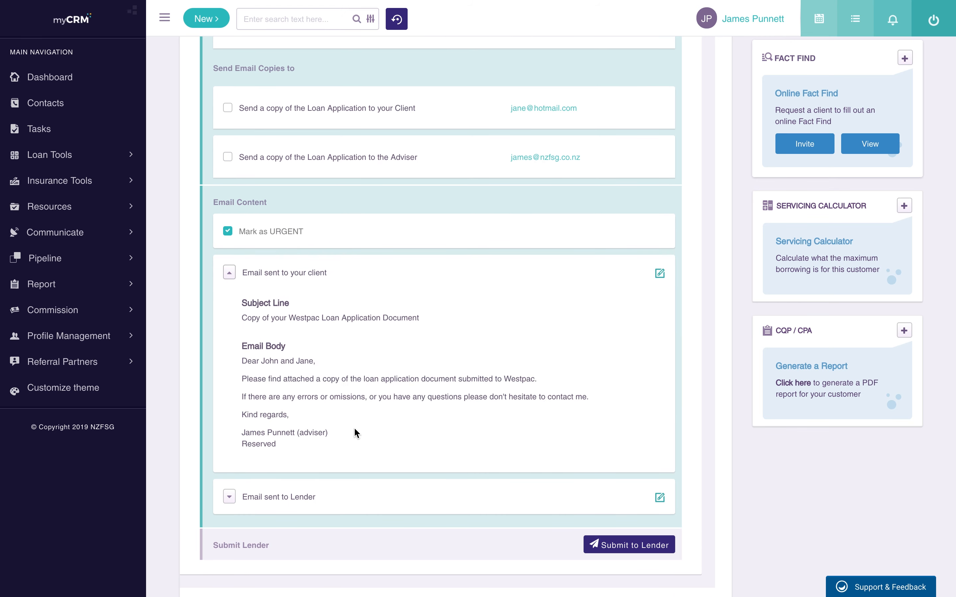
left_click(660, 274)
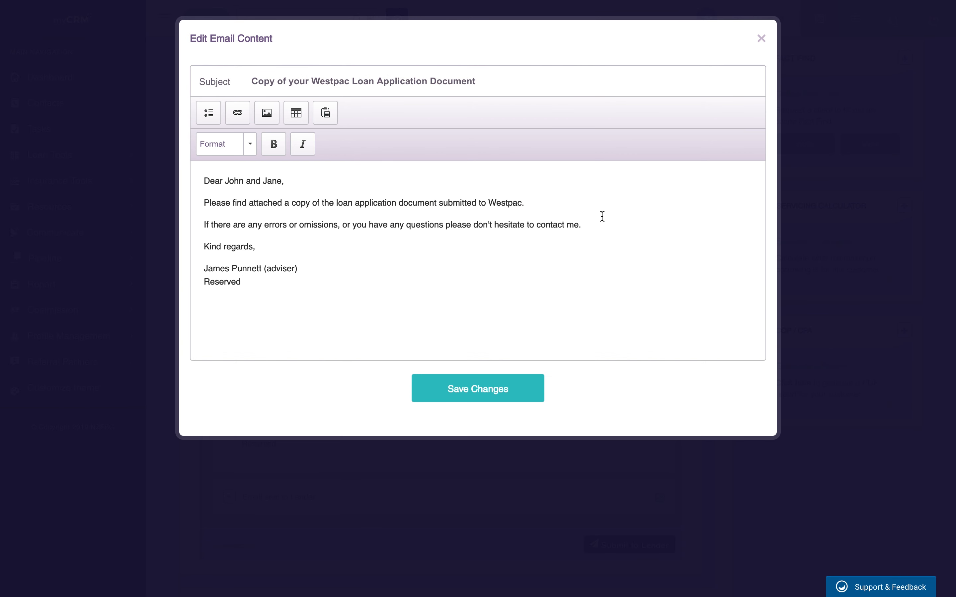
left_click(762, 40)
scroll(435, 276, "down", 2)
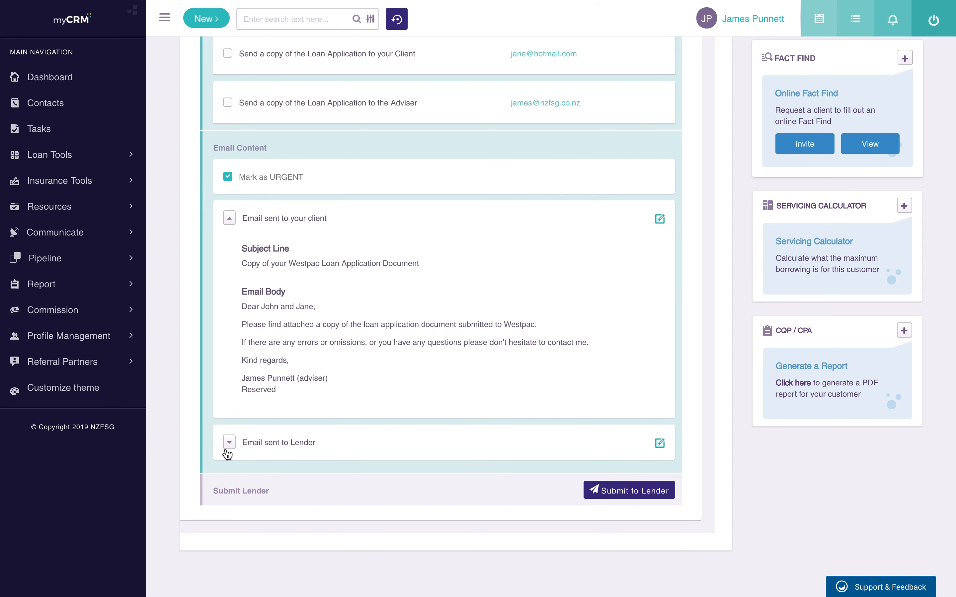
triple_click(280, 440)
left_click(230, 443)
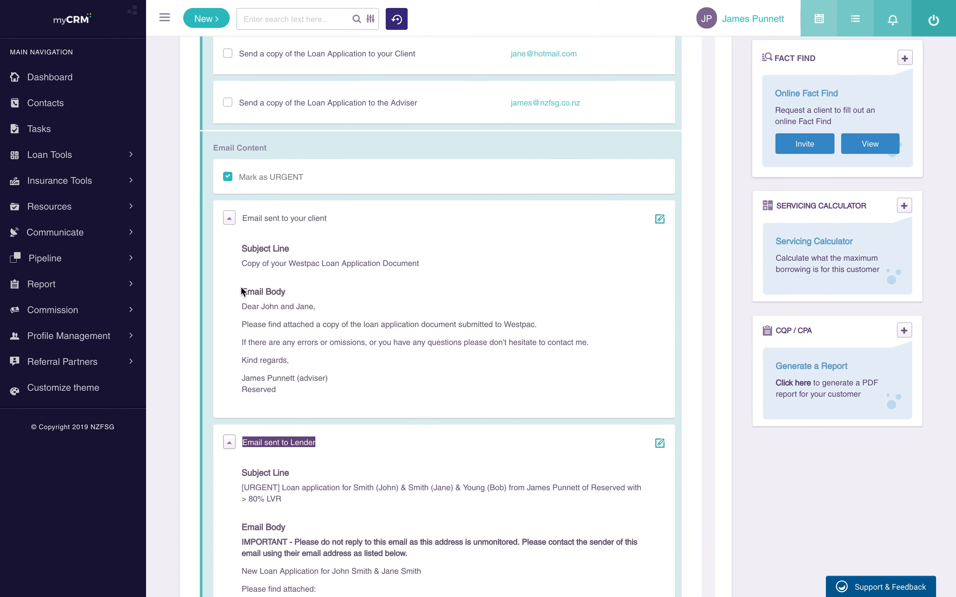
left_click(229, 218)
left_click(237, 252)
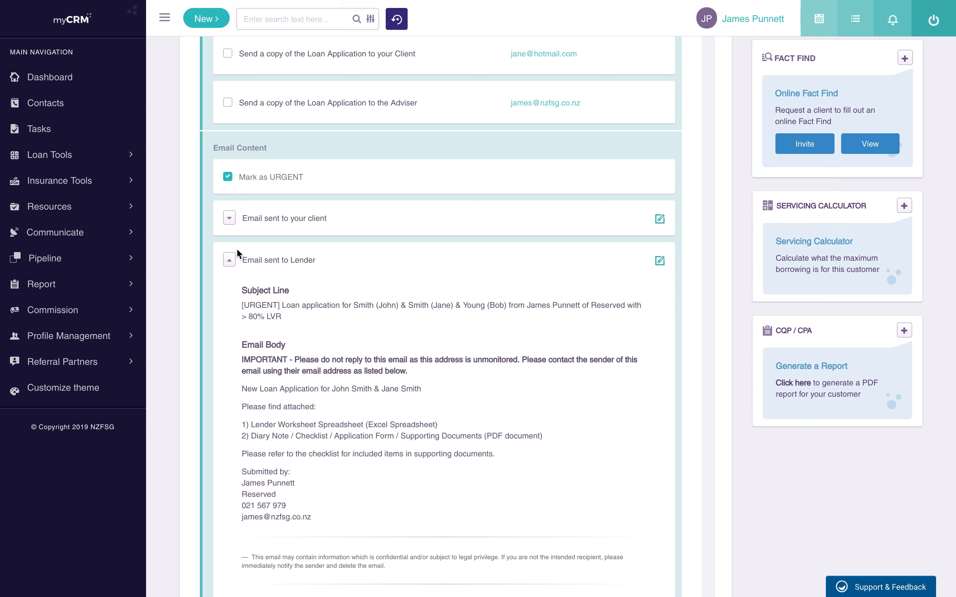
left_click(229, 260)
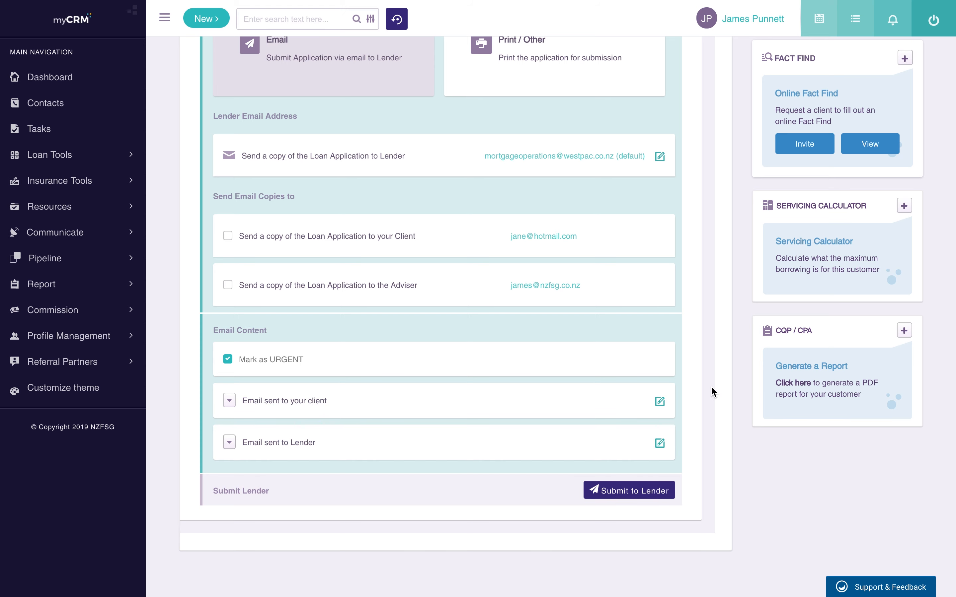
scroll(712, 389, "up", 2)
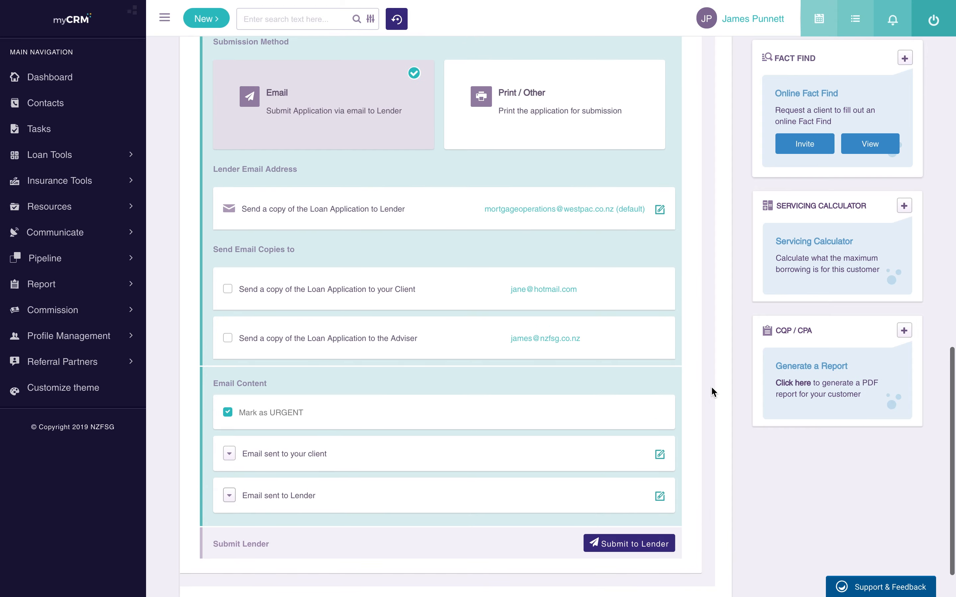
scroll(712, 389, "down", 2)
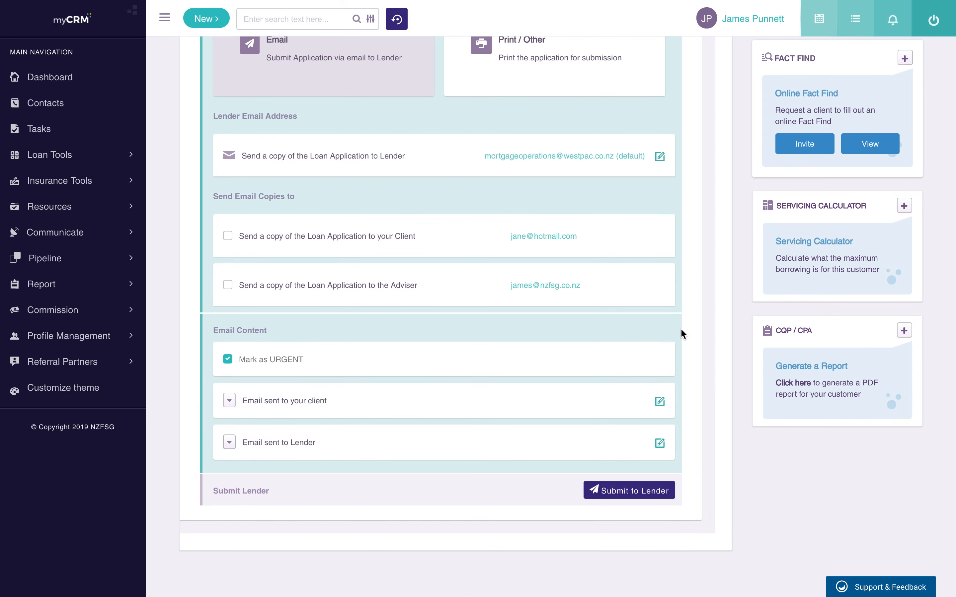